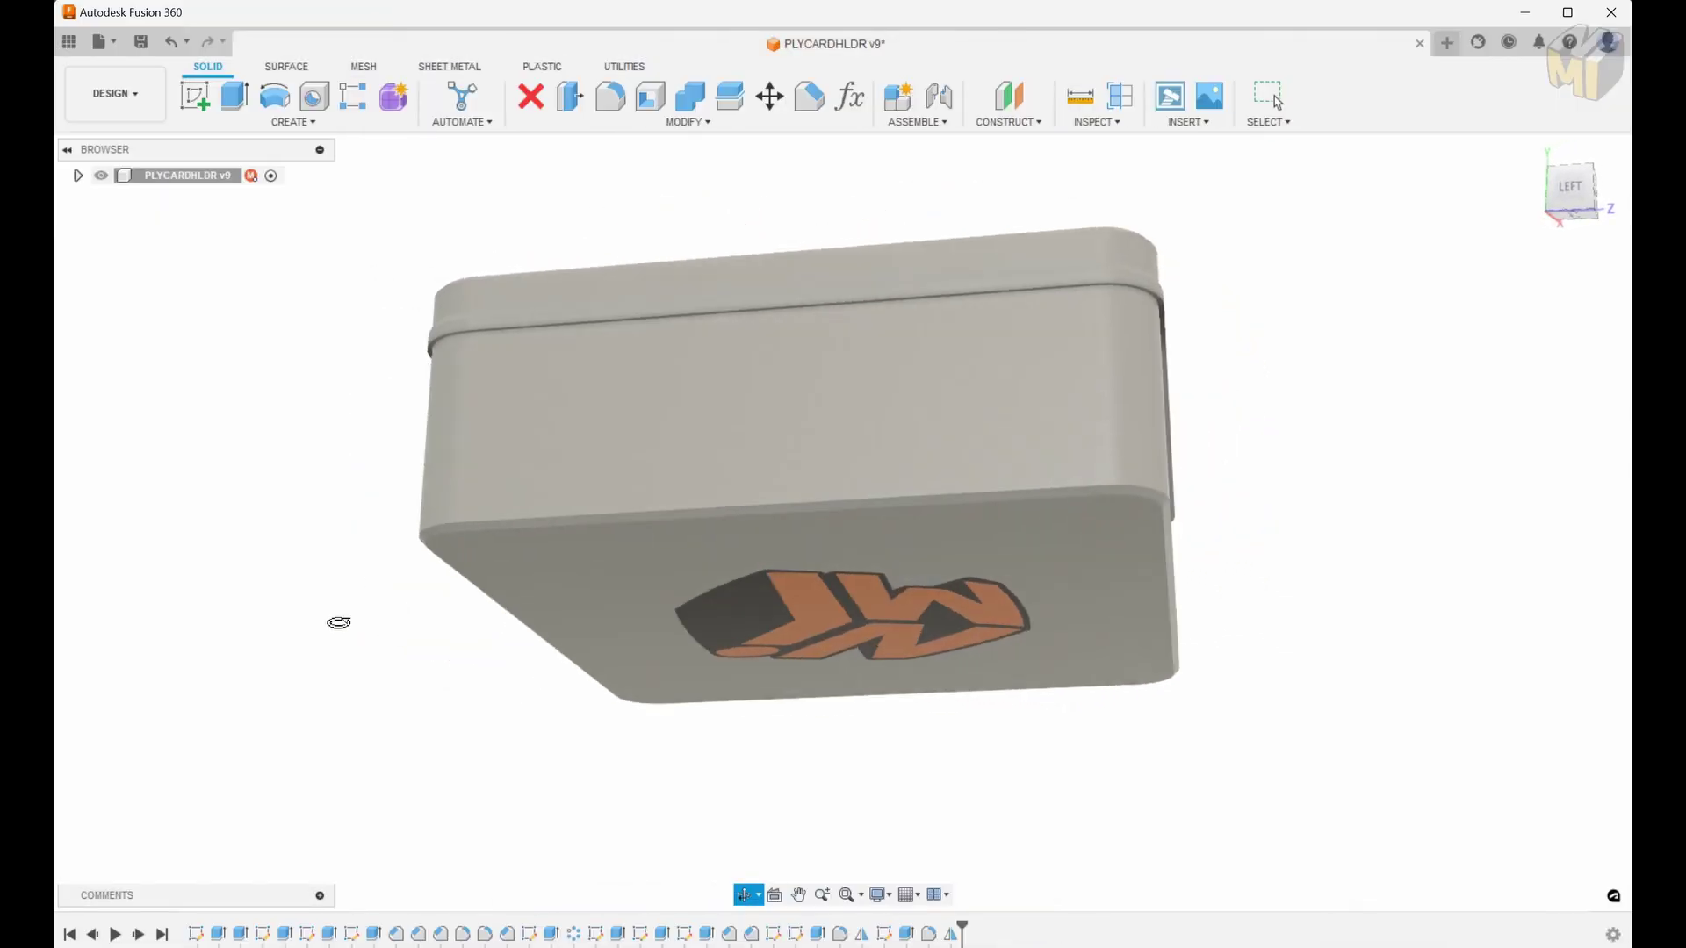
# Extrude the 17 hand-drawn lettering profiles into solid bodies, checking the card holder from a new angle
pyautogui.keyDown('shift'); pyautogui.moveTo(338, 622); pyautogui.dragTo(226, 643, button='middle'); pyautogui.keyUp('shift')
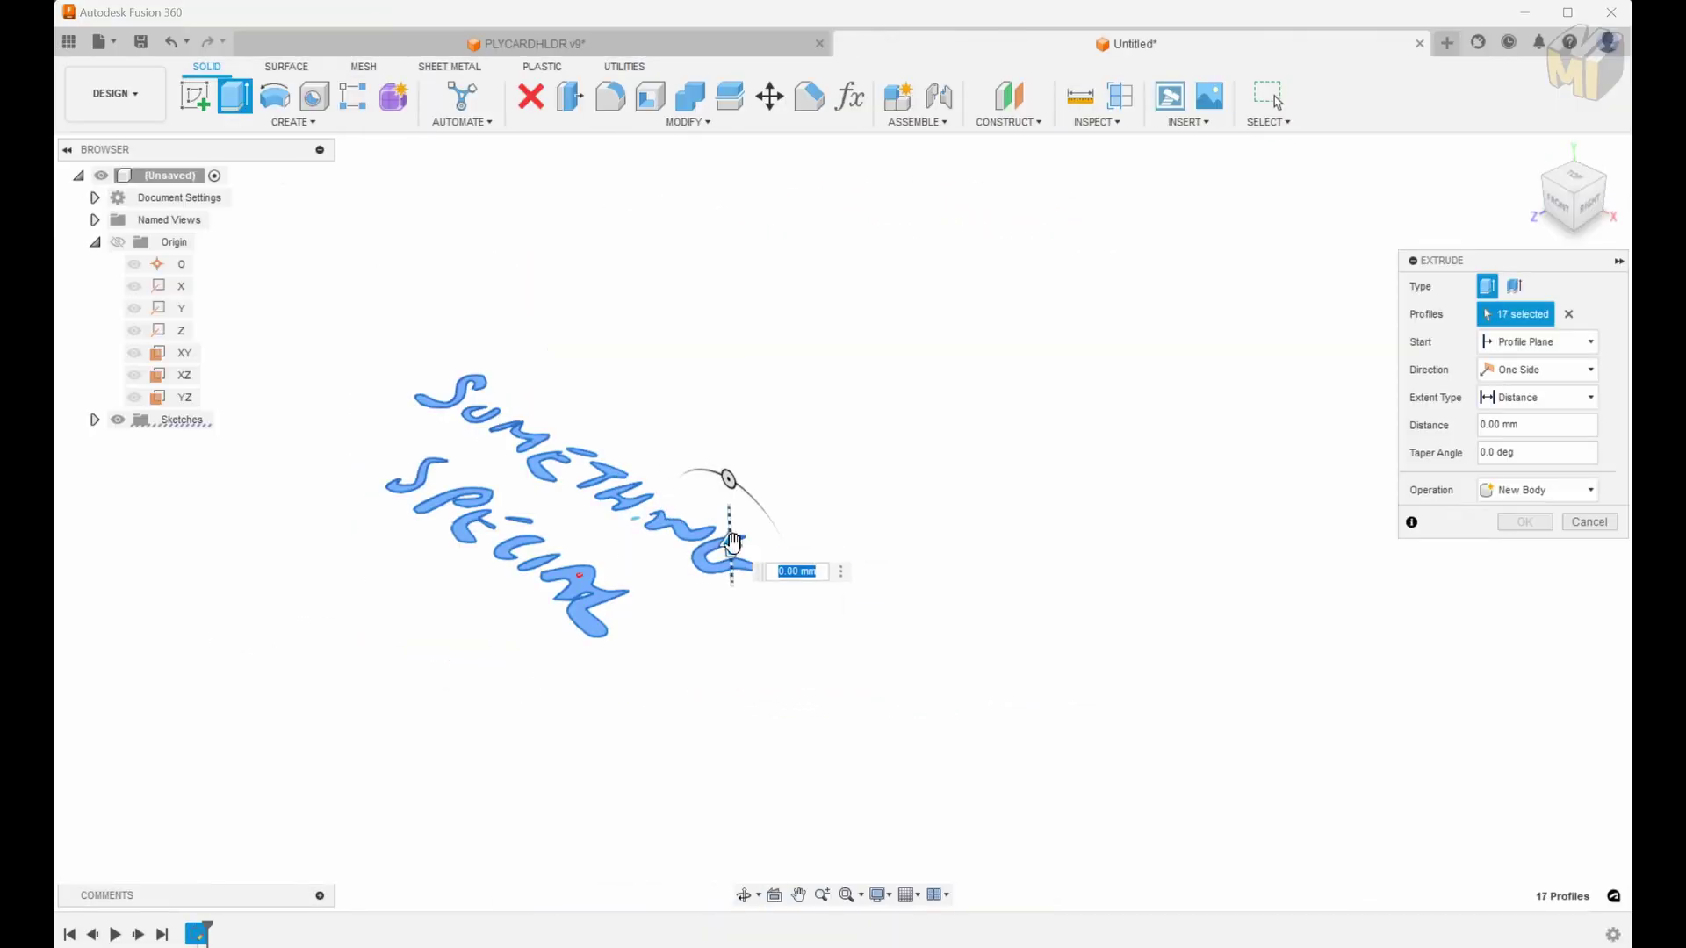
pyautogui.press('Return')
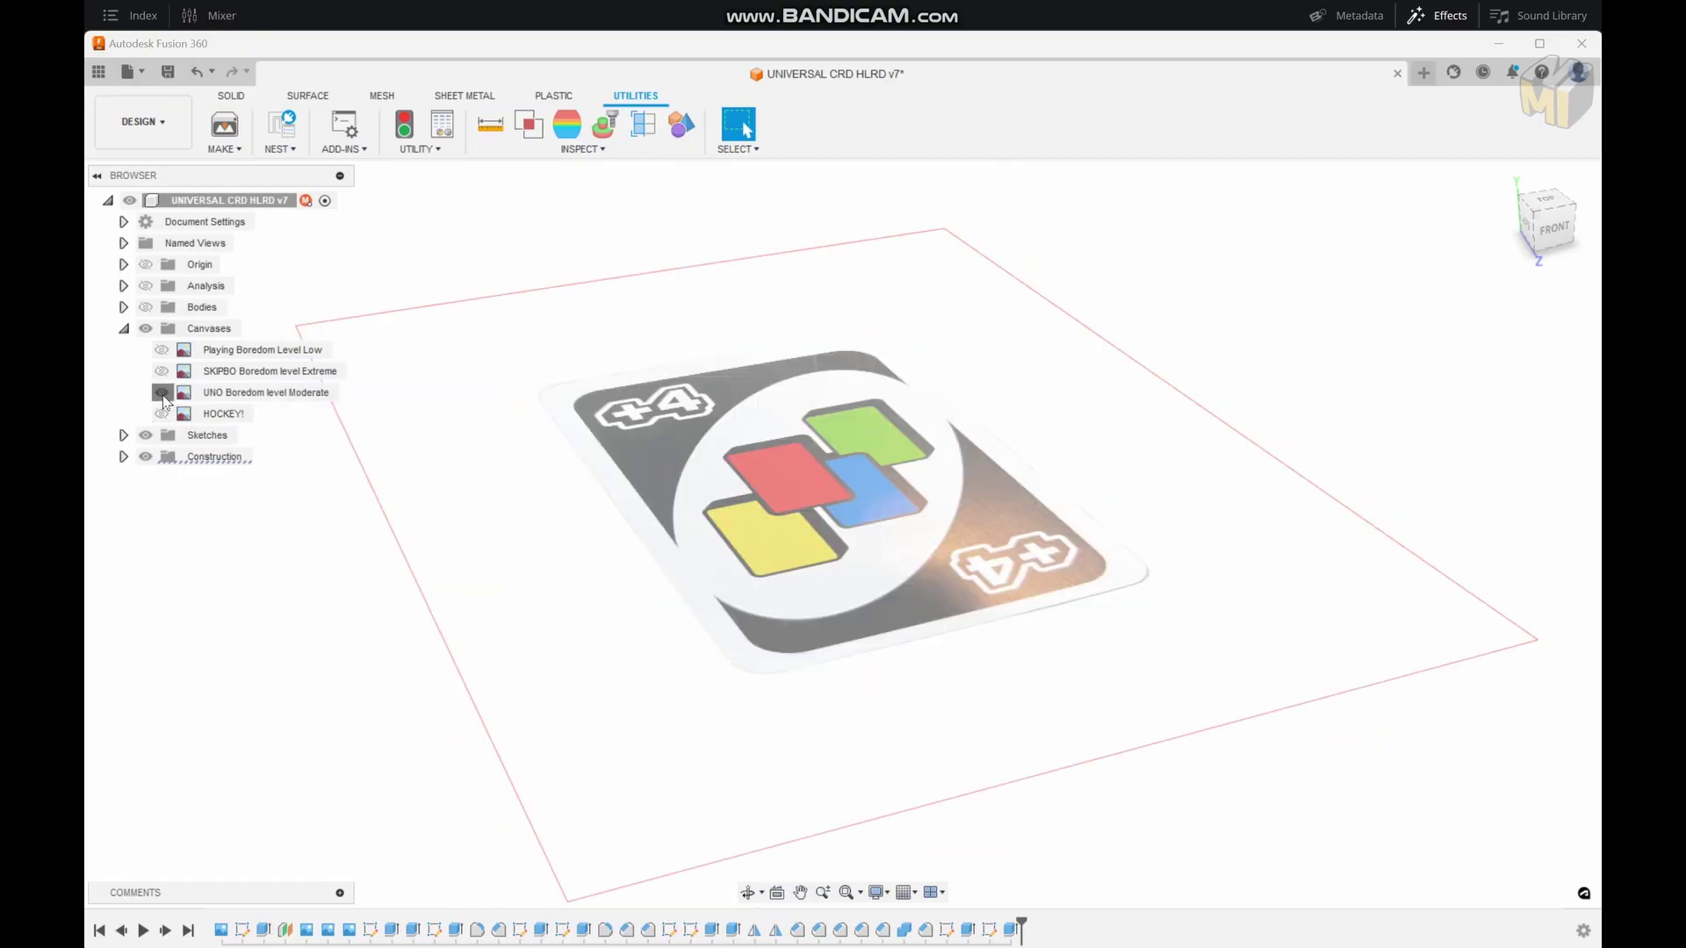
pyautogui.click(162, 392)
# Toggle visibility of the UNO, SKIP-BO and playing-card canvases in the browser
pyautogui.click(161, 370)
pyautogui.click(162, 370)
pyautogui.click(161, 349)
pyautogui.click(163, 356)
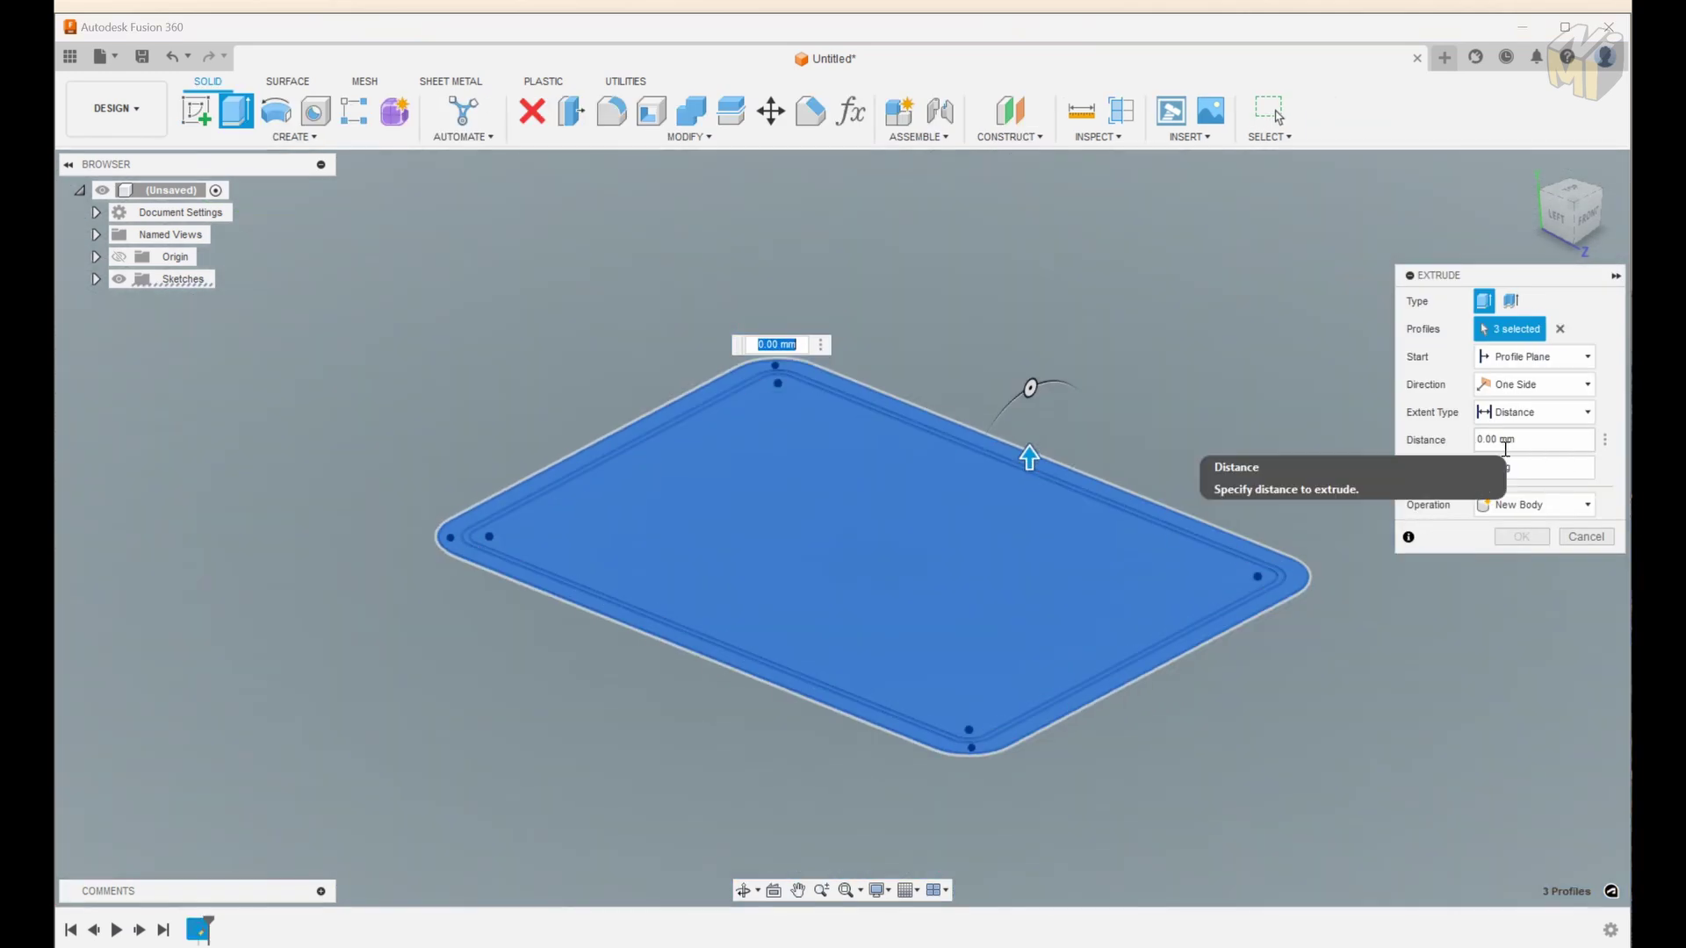
# Extrude the rounded base plate downward by -BT_THCK and orbit to inspect it
pyautogui.write('-BT_THCK')
pyautogui.press('Return')
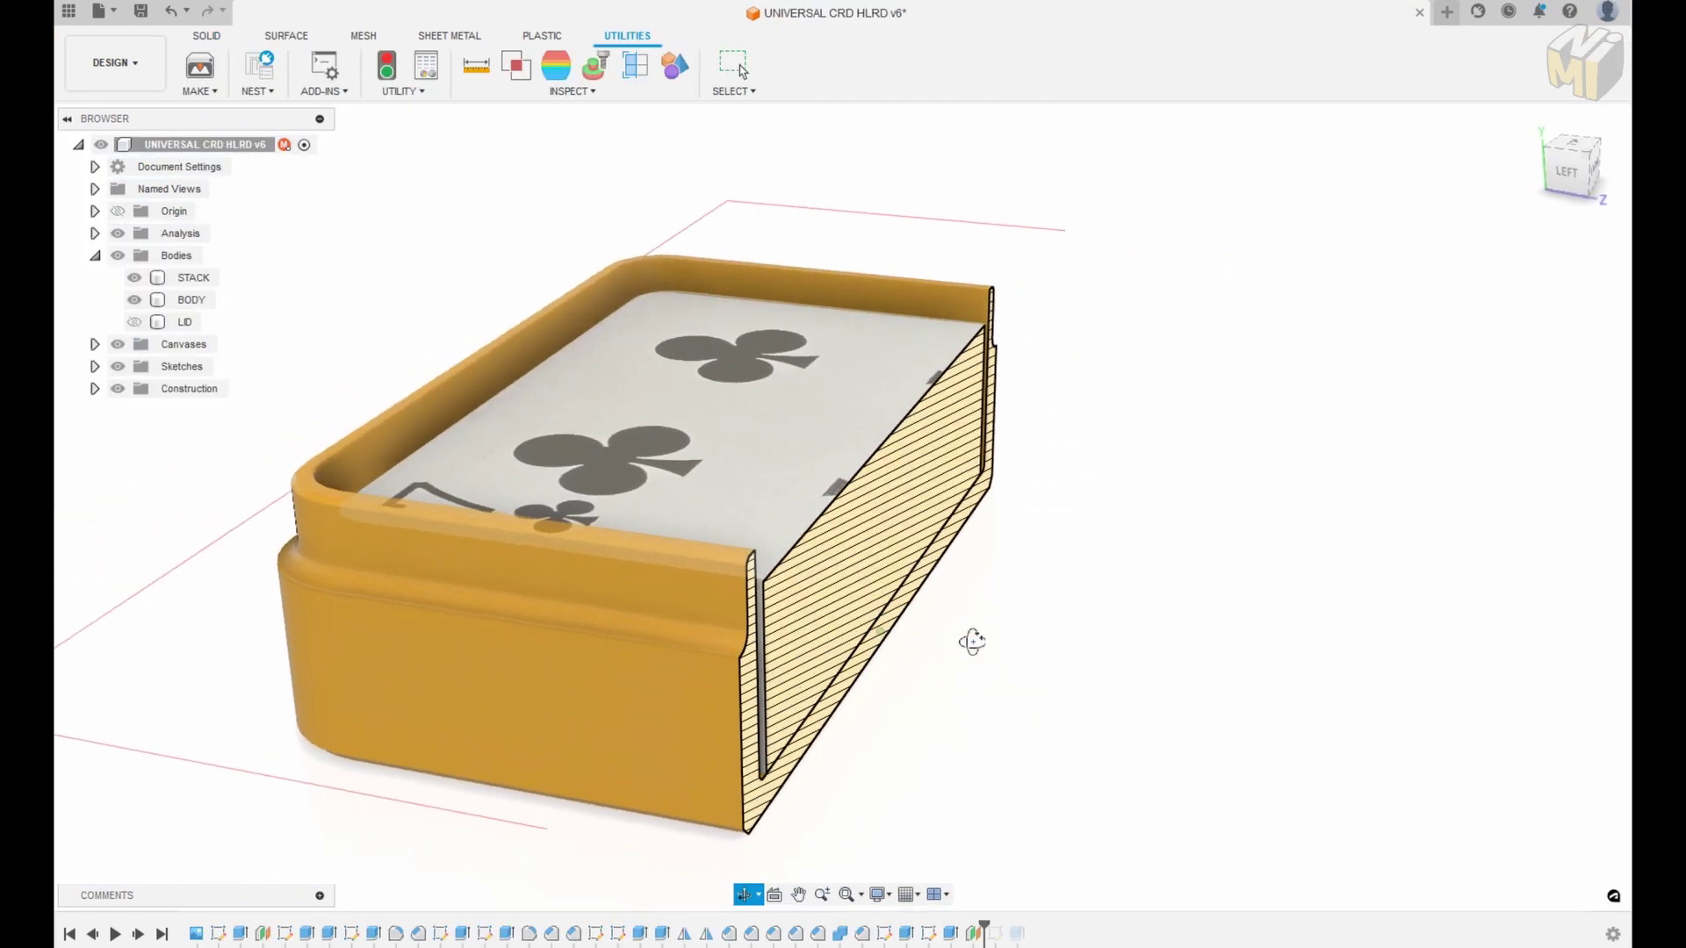
pyautogui.keyDown('shift'); pyautogui.moveTo(972, 640); pyautogui.dragTo(720, 685, button='middle'); pyautogui.keyUp('shift')
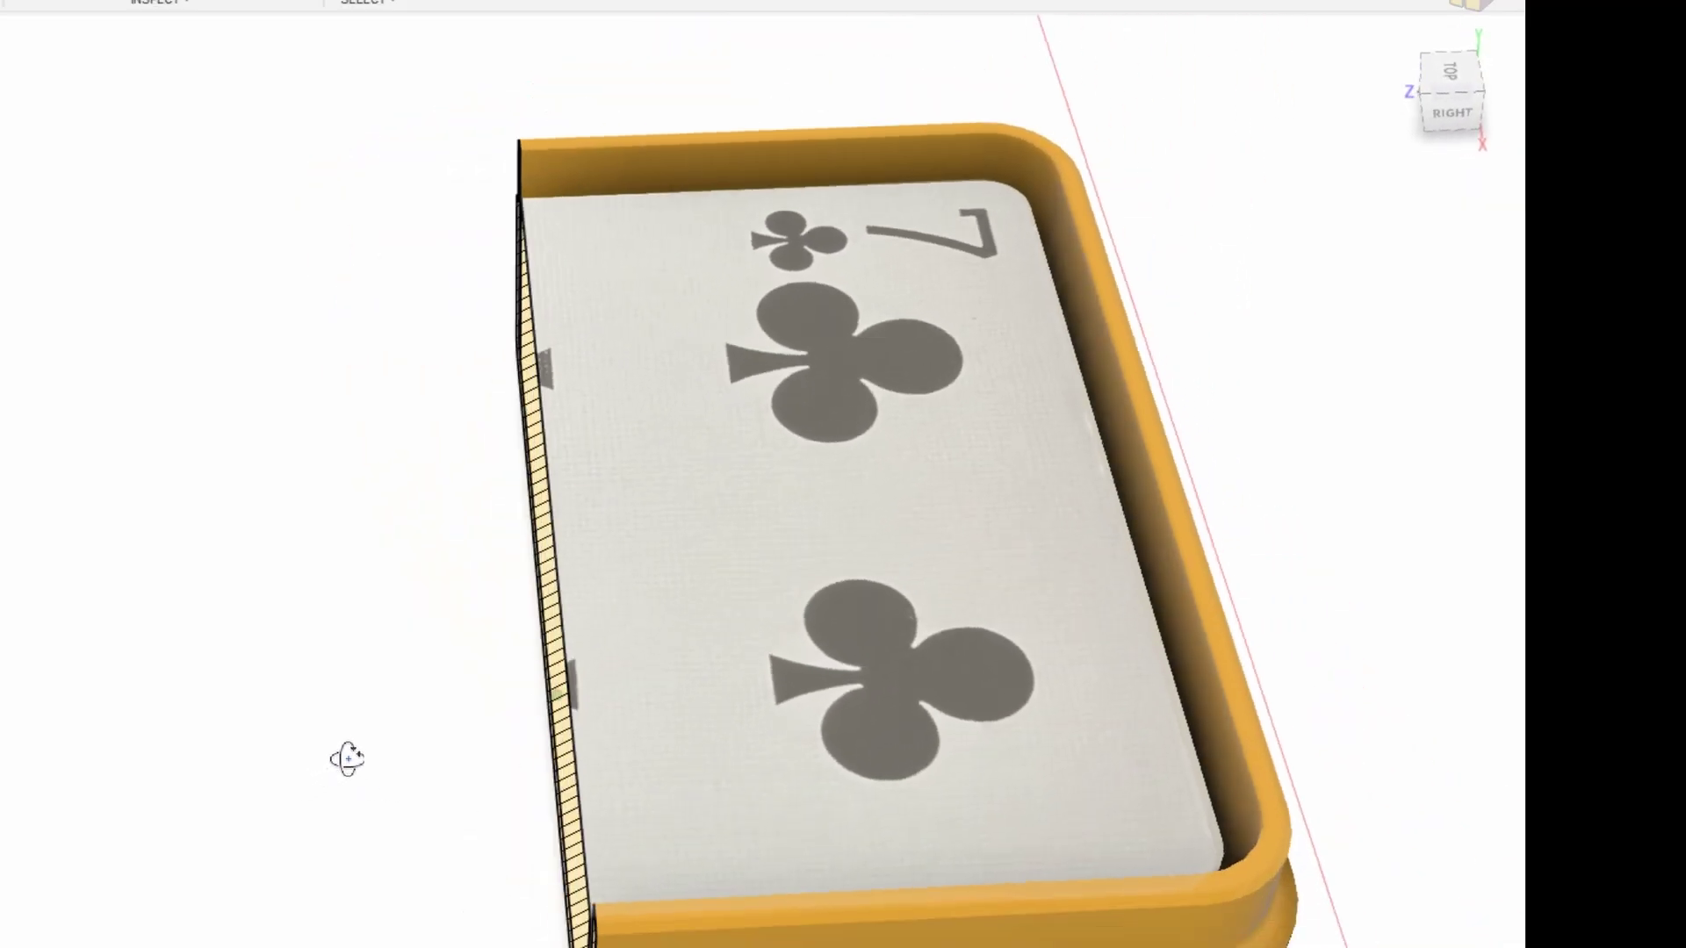
pyautogui.keyDown('shift'); pyautogui.moveTo(348, 759); pyautogui.dragTo(531, 711, button='middle'); pyautogui.keyUp('shift')
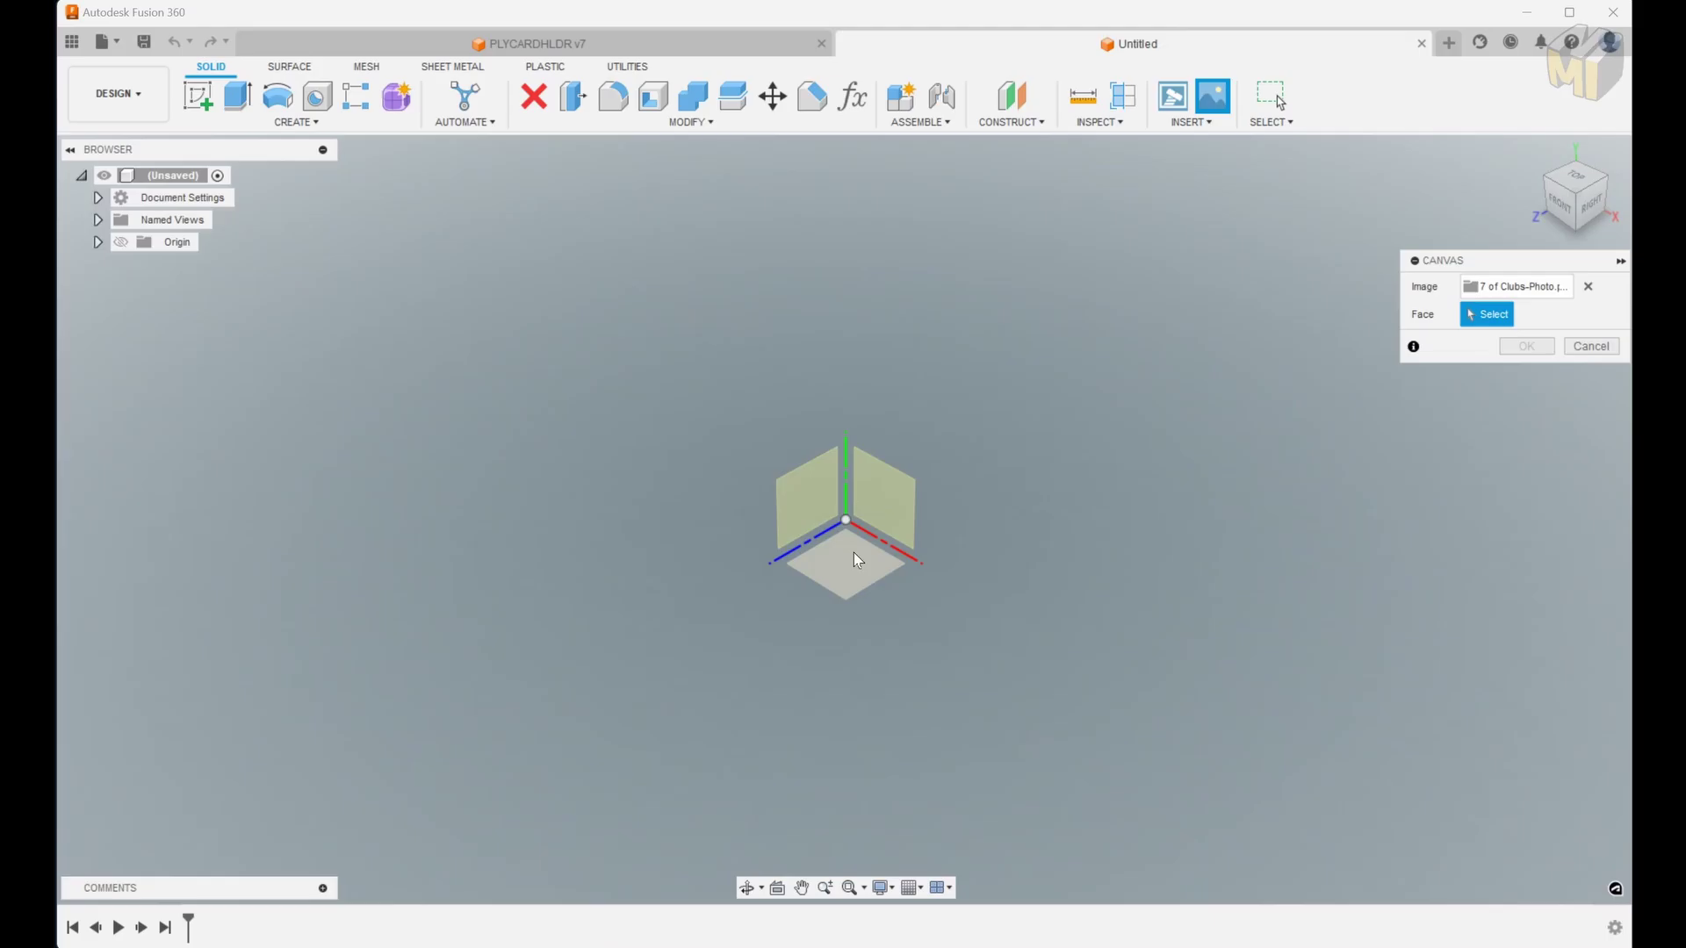
# Put the card photo on the XZ plane and calibrate its top-to-bottom length to 88.17 mm
pyautogui.click(854, 551)
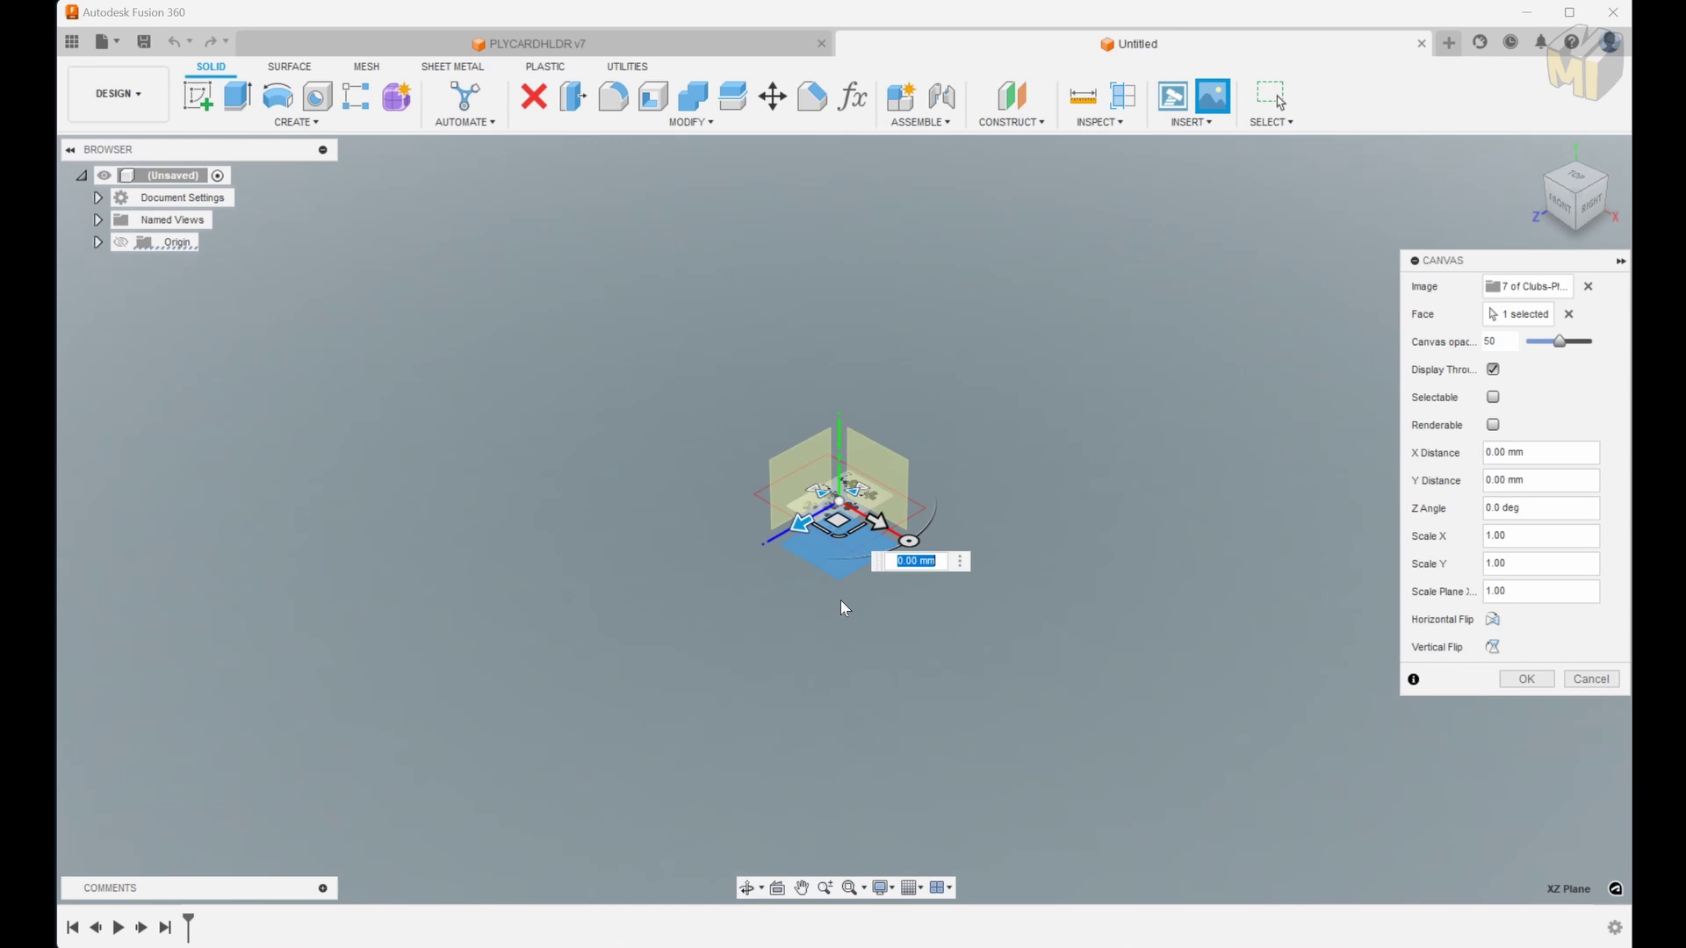
pyautogui.rightClick(206, 286)
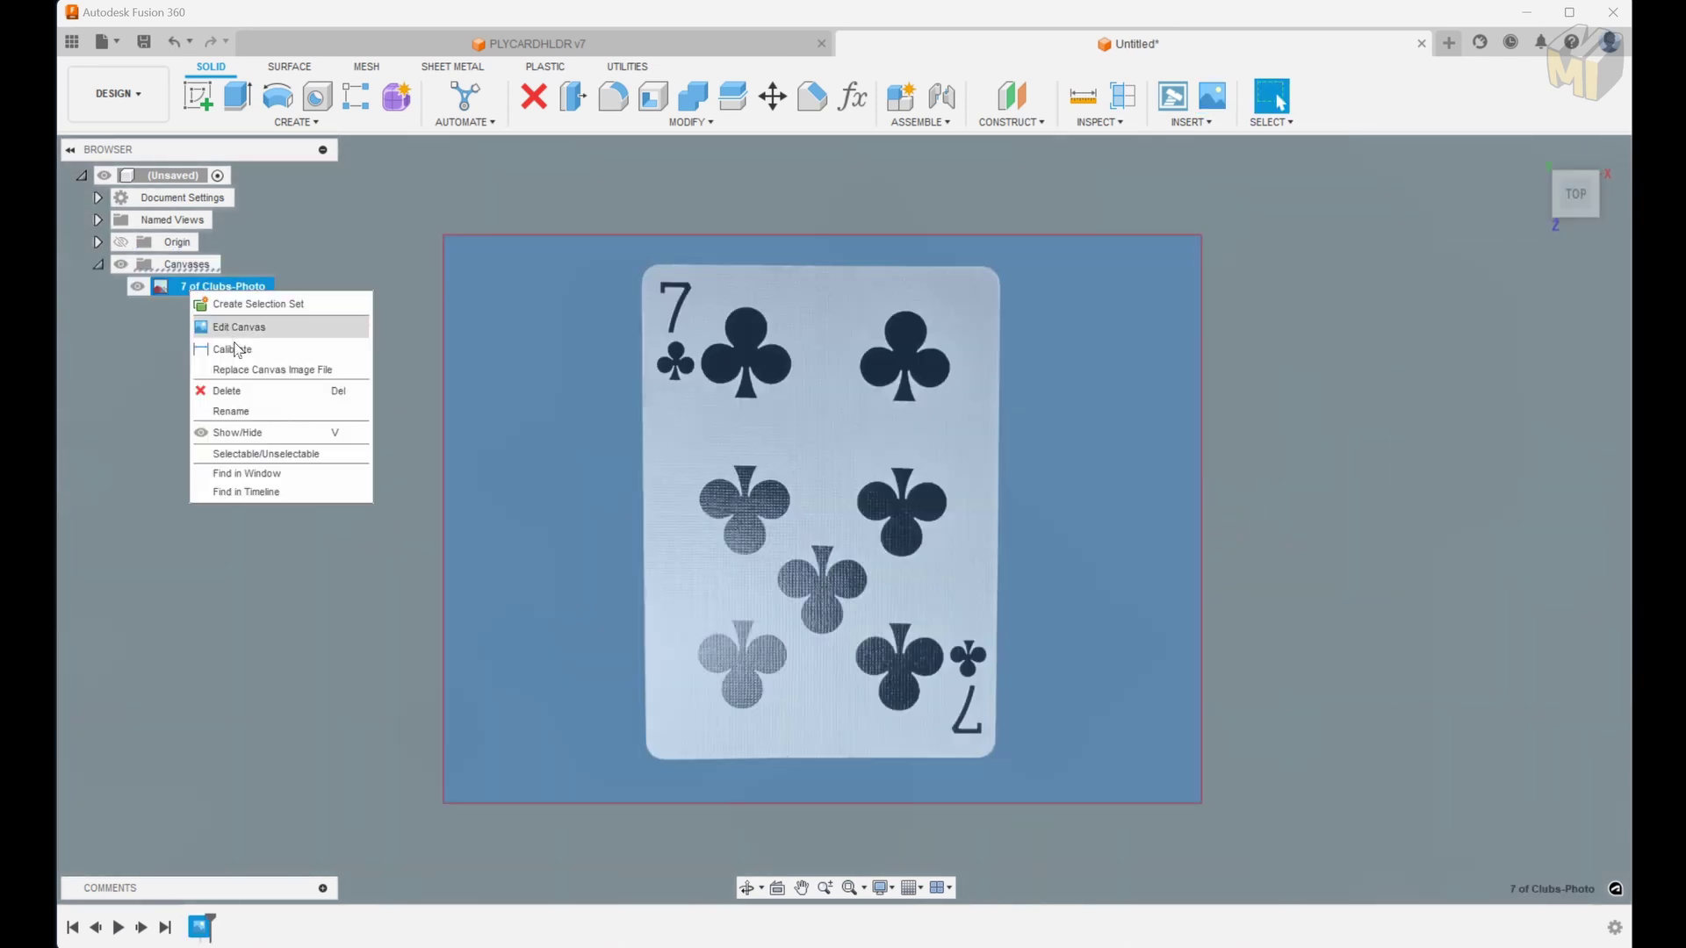
pyautogui.click(229, 348)
pyautogui.click(699, 263)
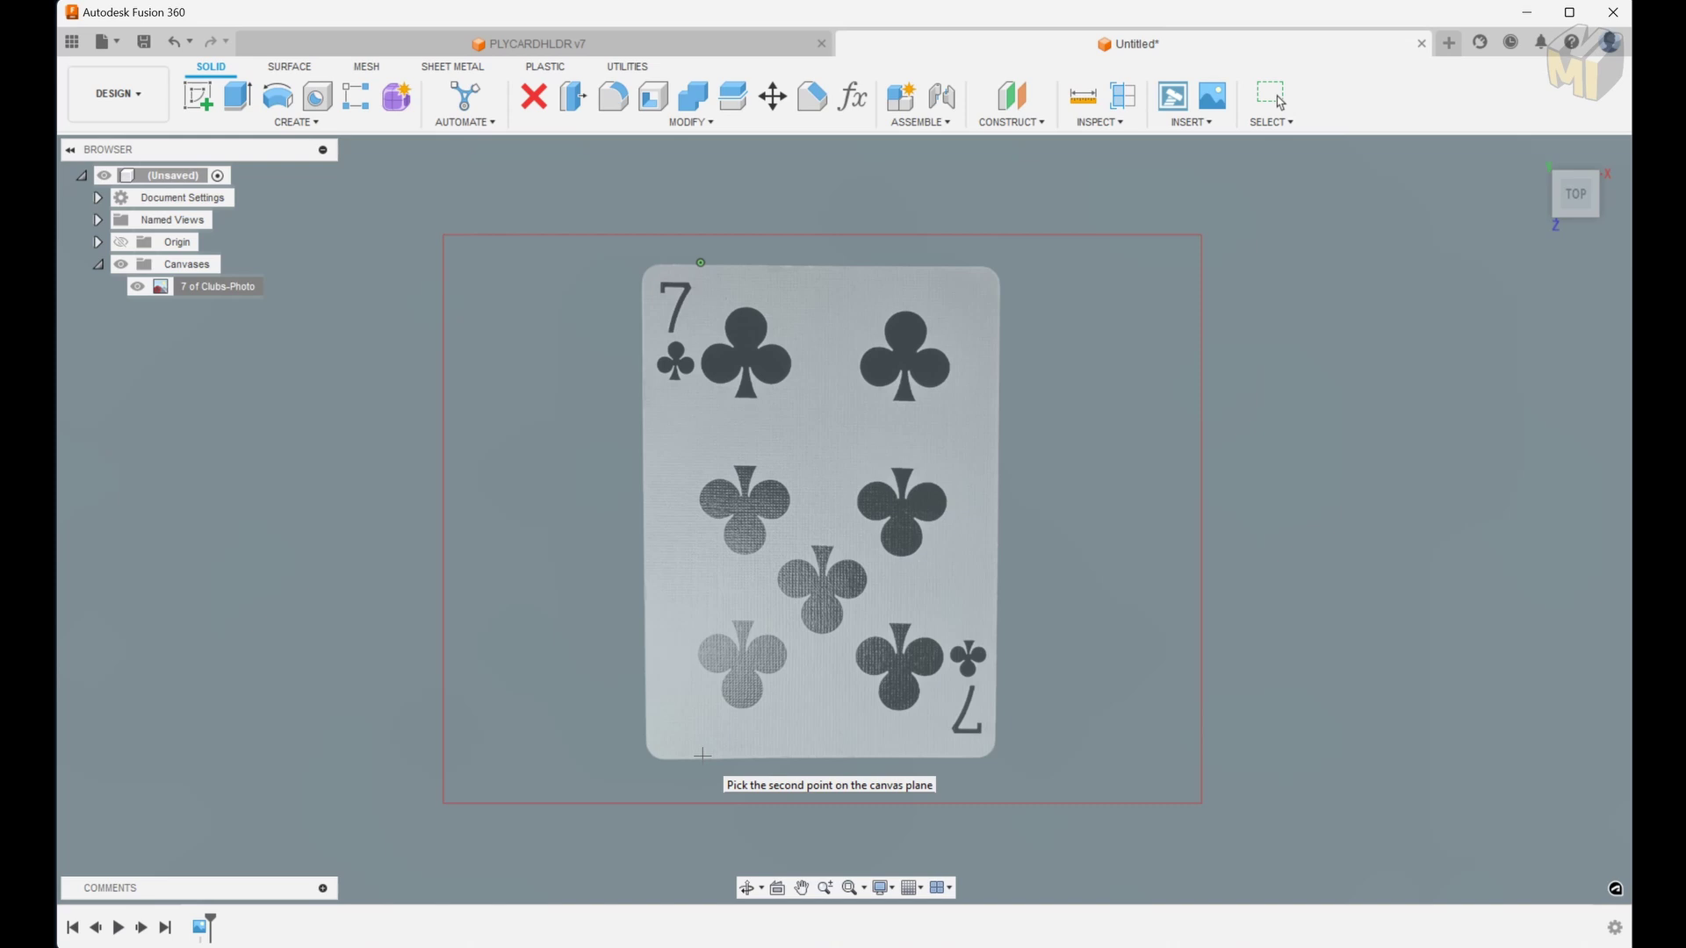
pyautogui.click(700, 755)
pyautogui.write('8')
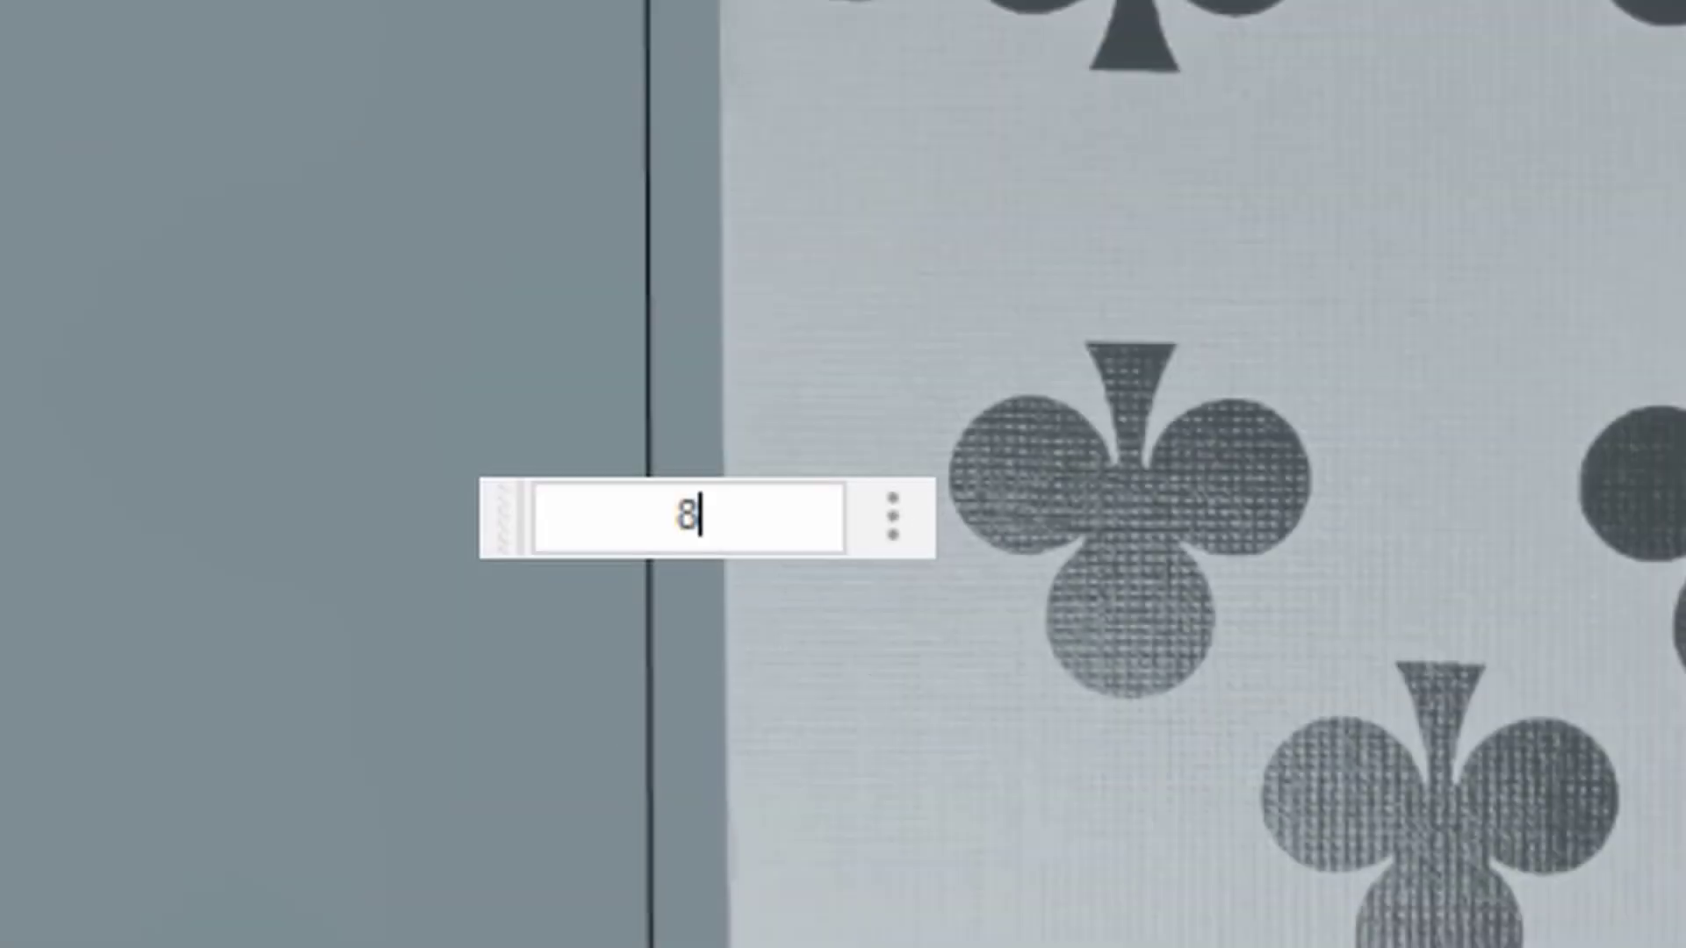
pyautogui.write('8.17')
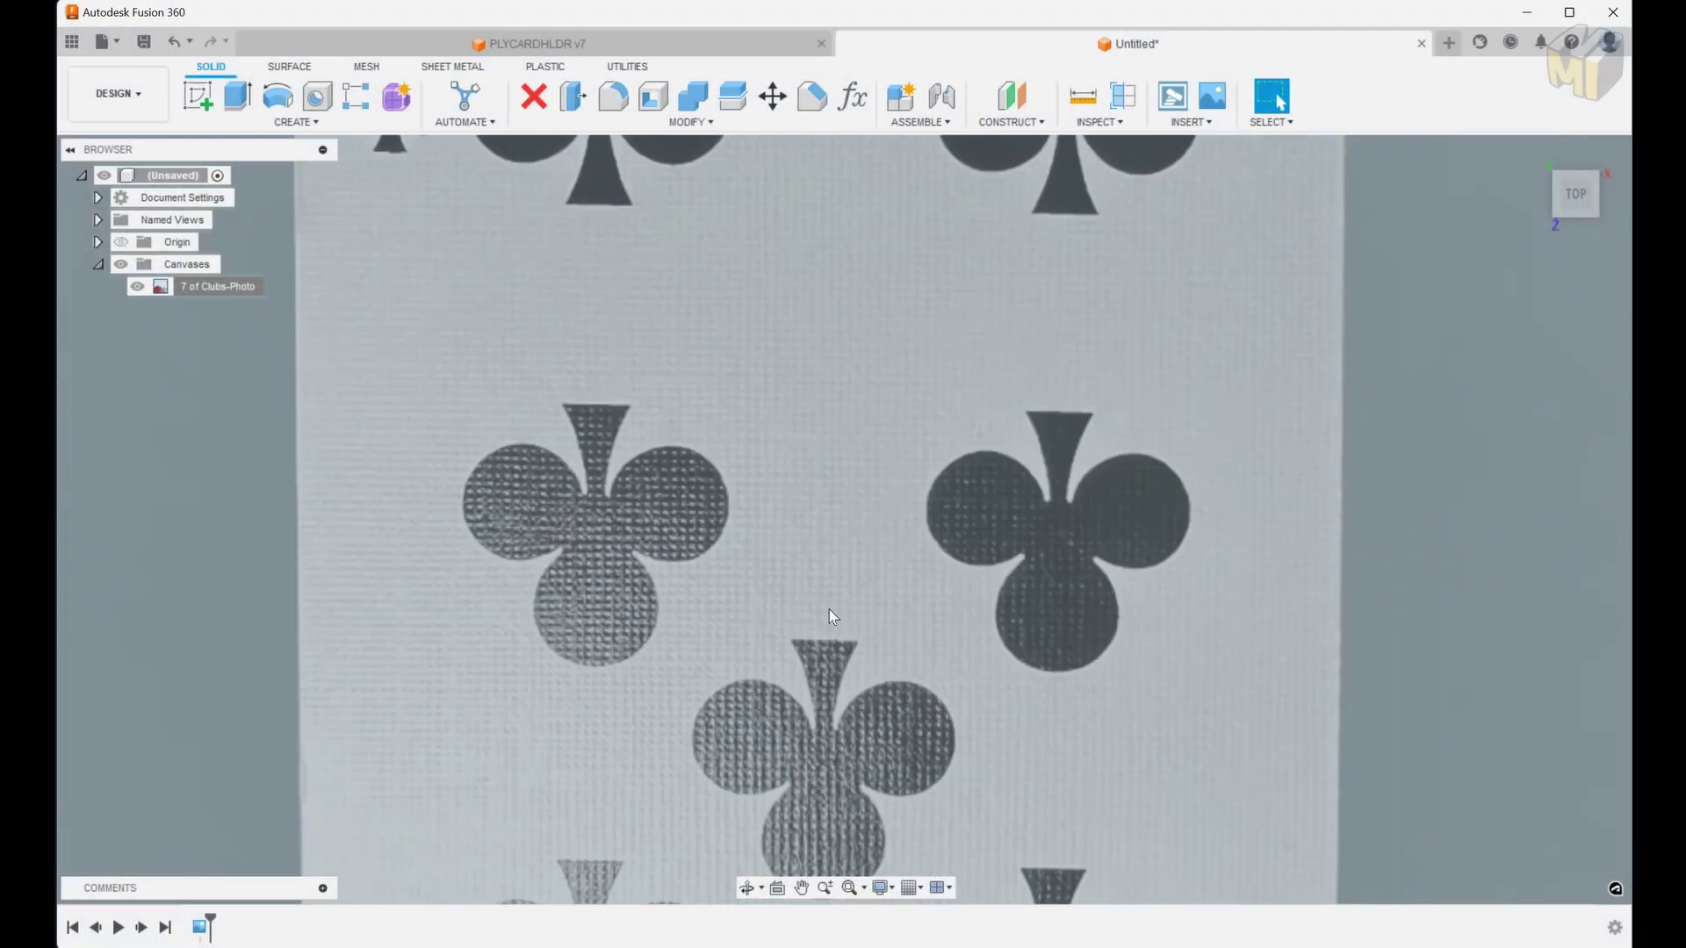
pyautogui.press('Return')
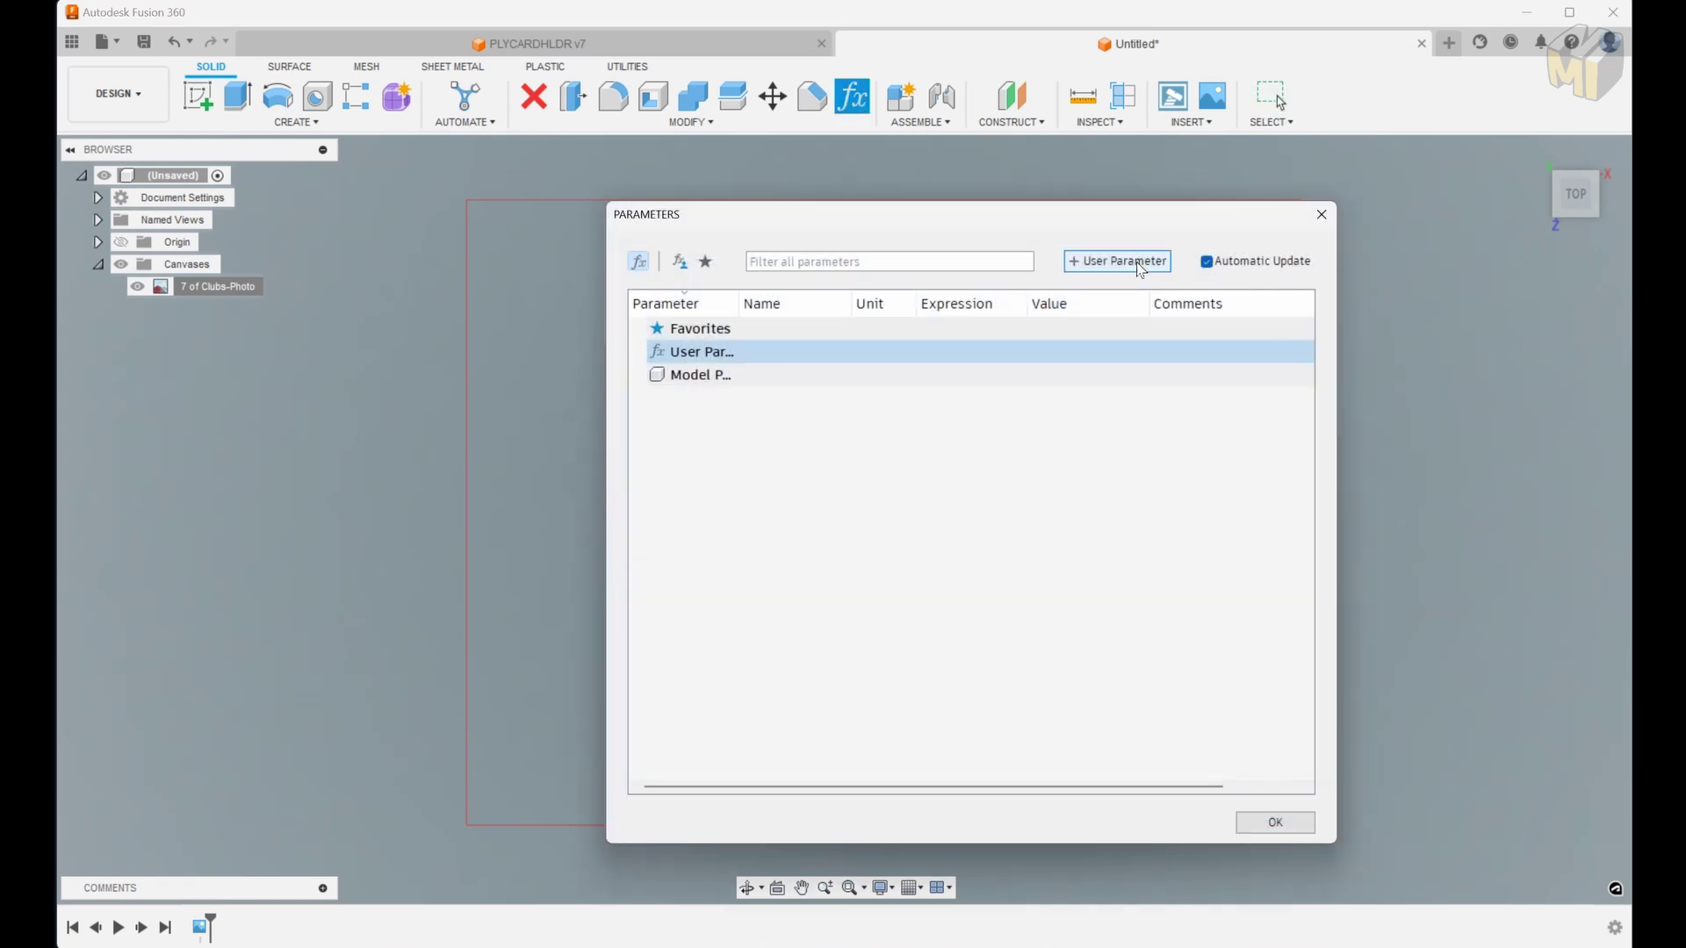
# Add user parameter CRD_LNGTH = 88.17 mm with comment 'Card Length'
pyautogui.click(1127, 262)
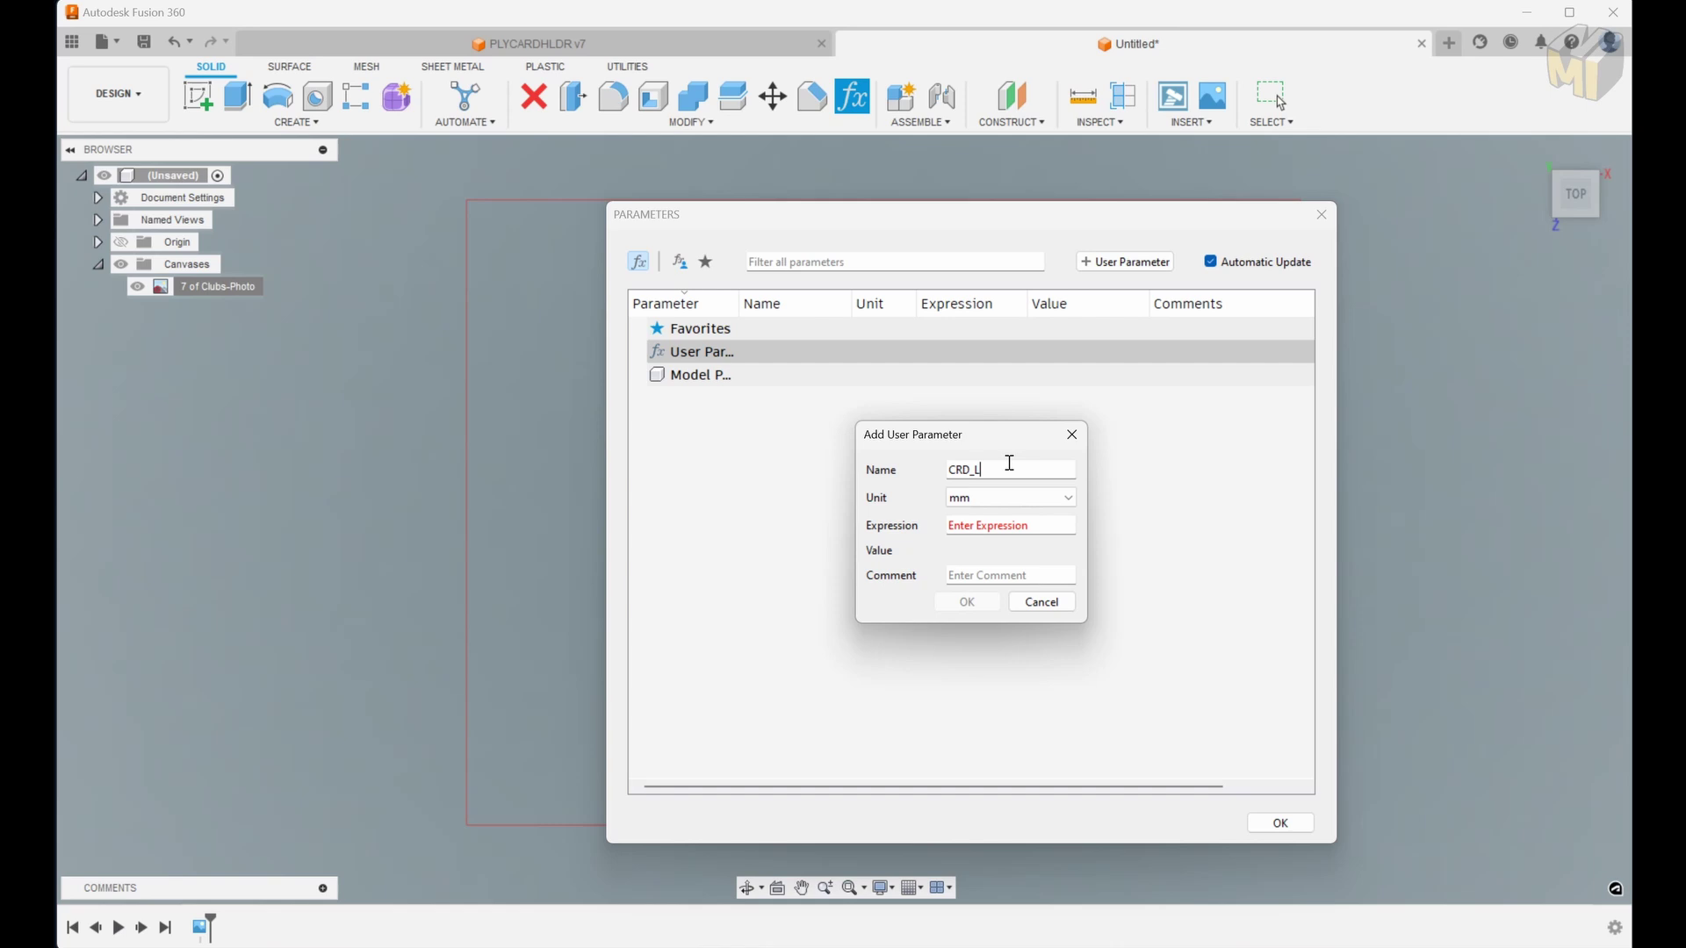
pyautogui.click(955, 525)
pyautogui.write('88.17Caa')
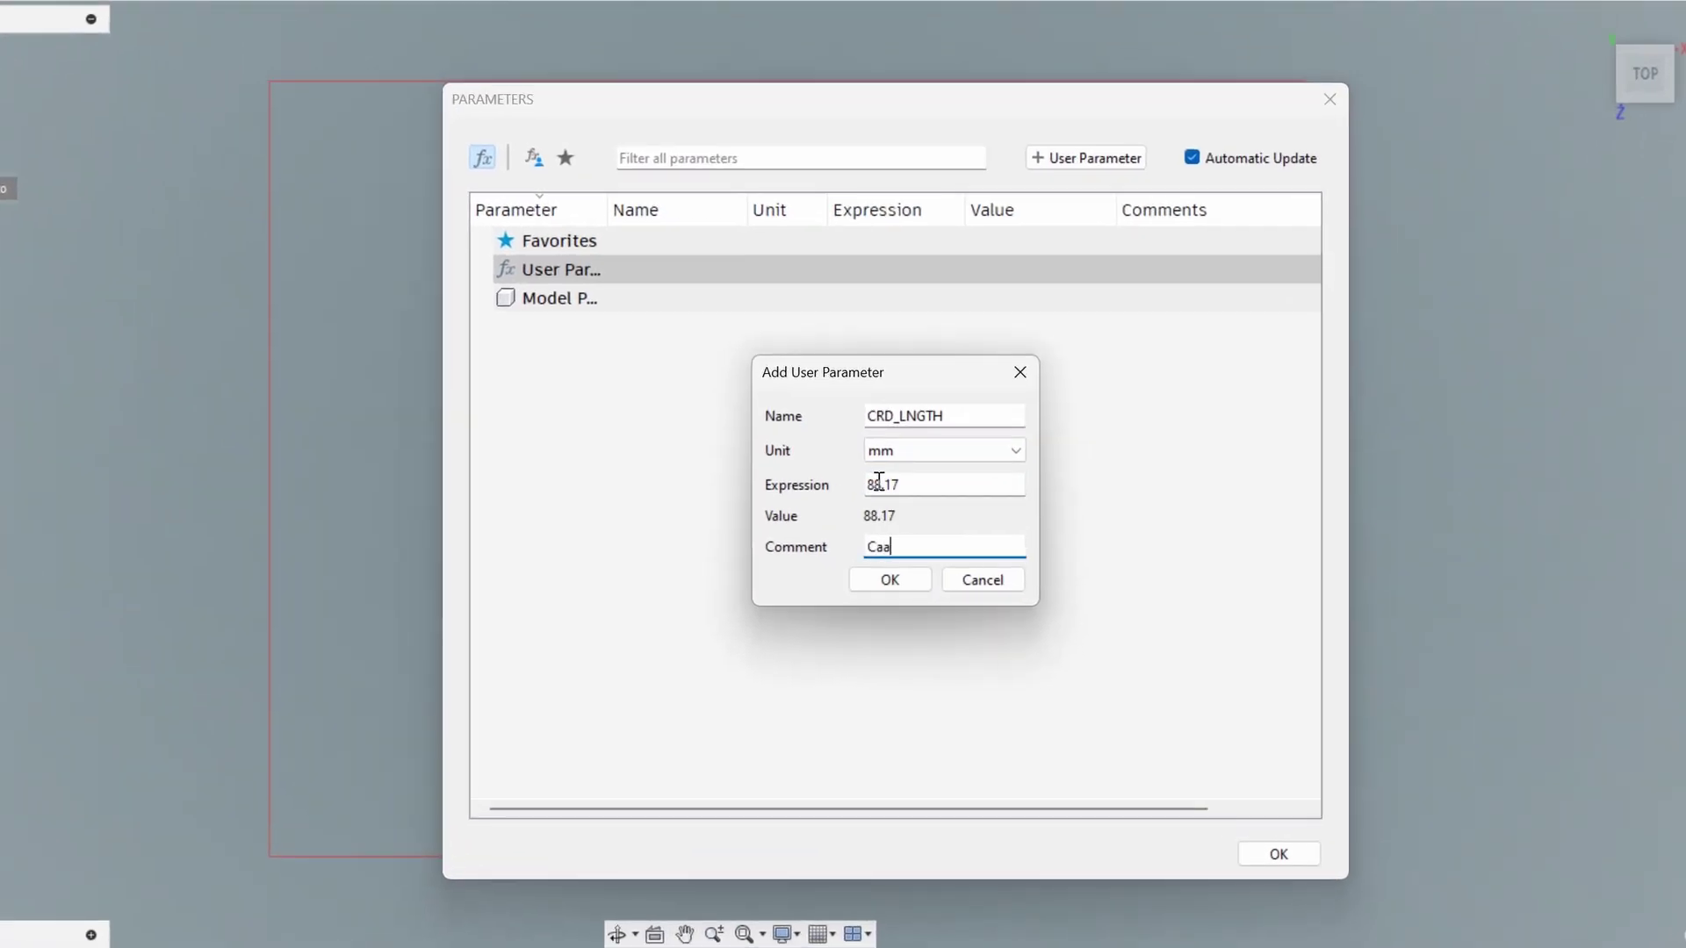
pyautogui.press('BackSpace')
pyautogui.write('rd Length')
pyautogui.press('Return')
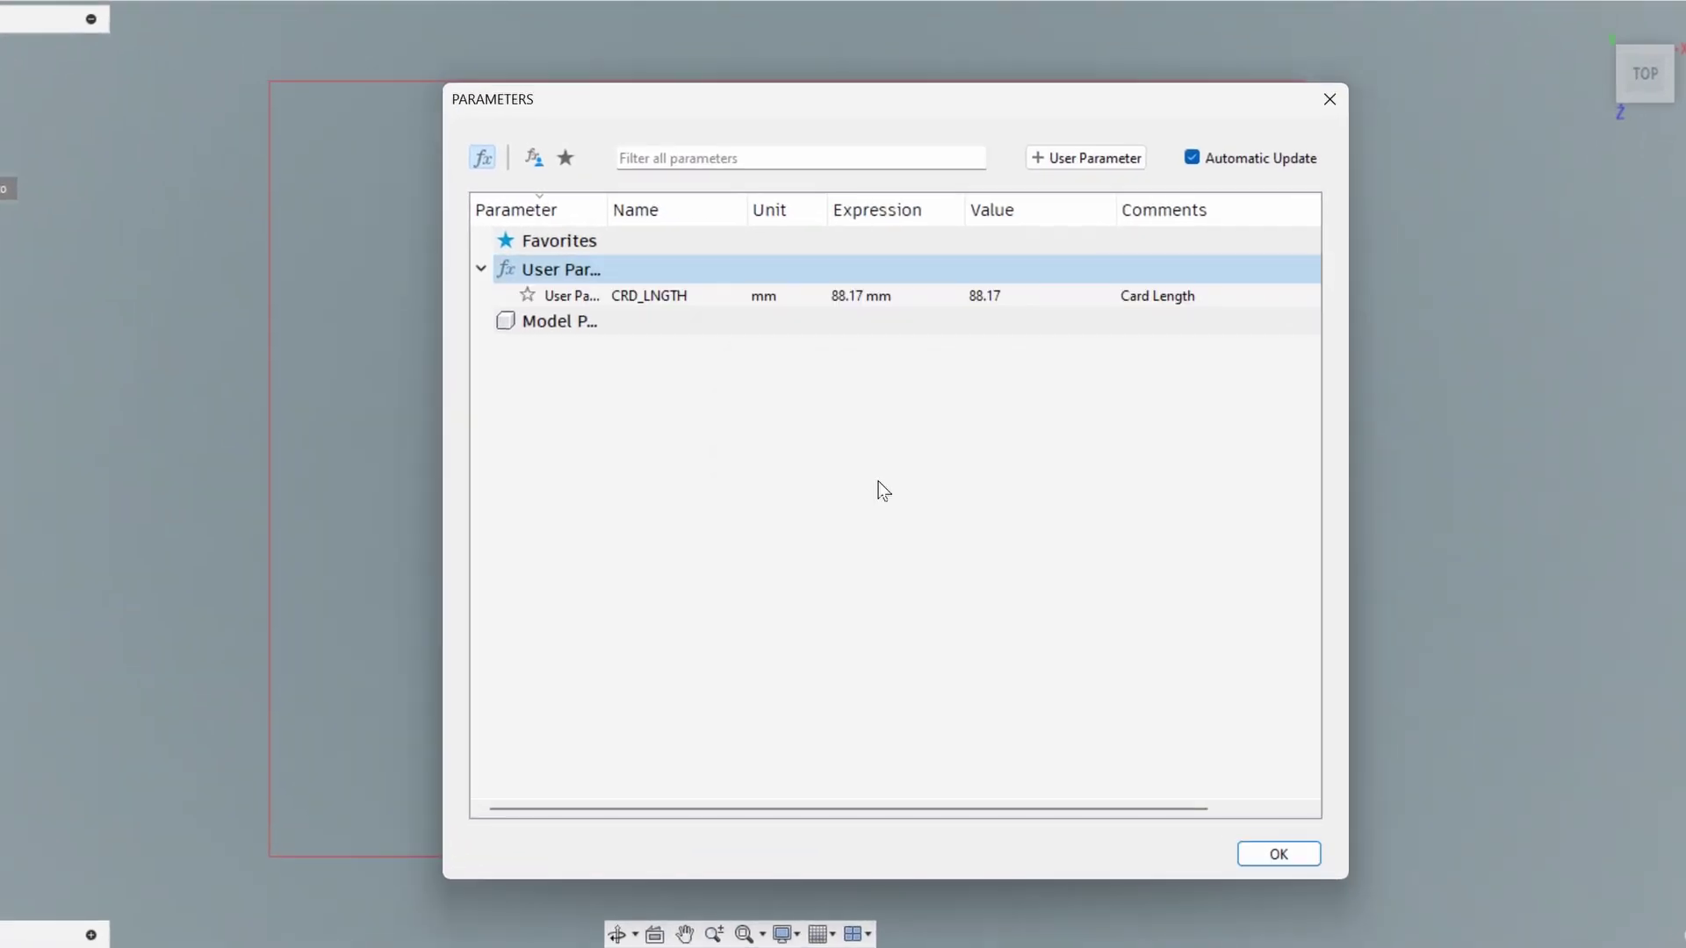
# Add CRD_WDTH ('Card Width') and CRD_THCK ('Card Thickness') user parameters
pyautogui.click(1065, 160)
pyautogui.write('CRD_WDTH')
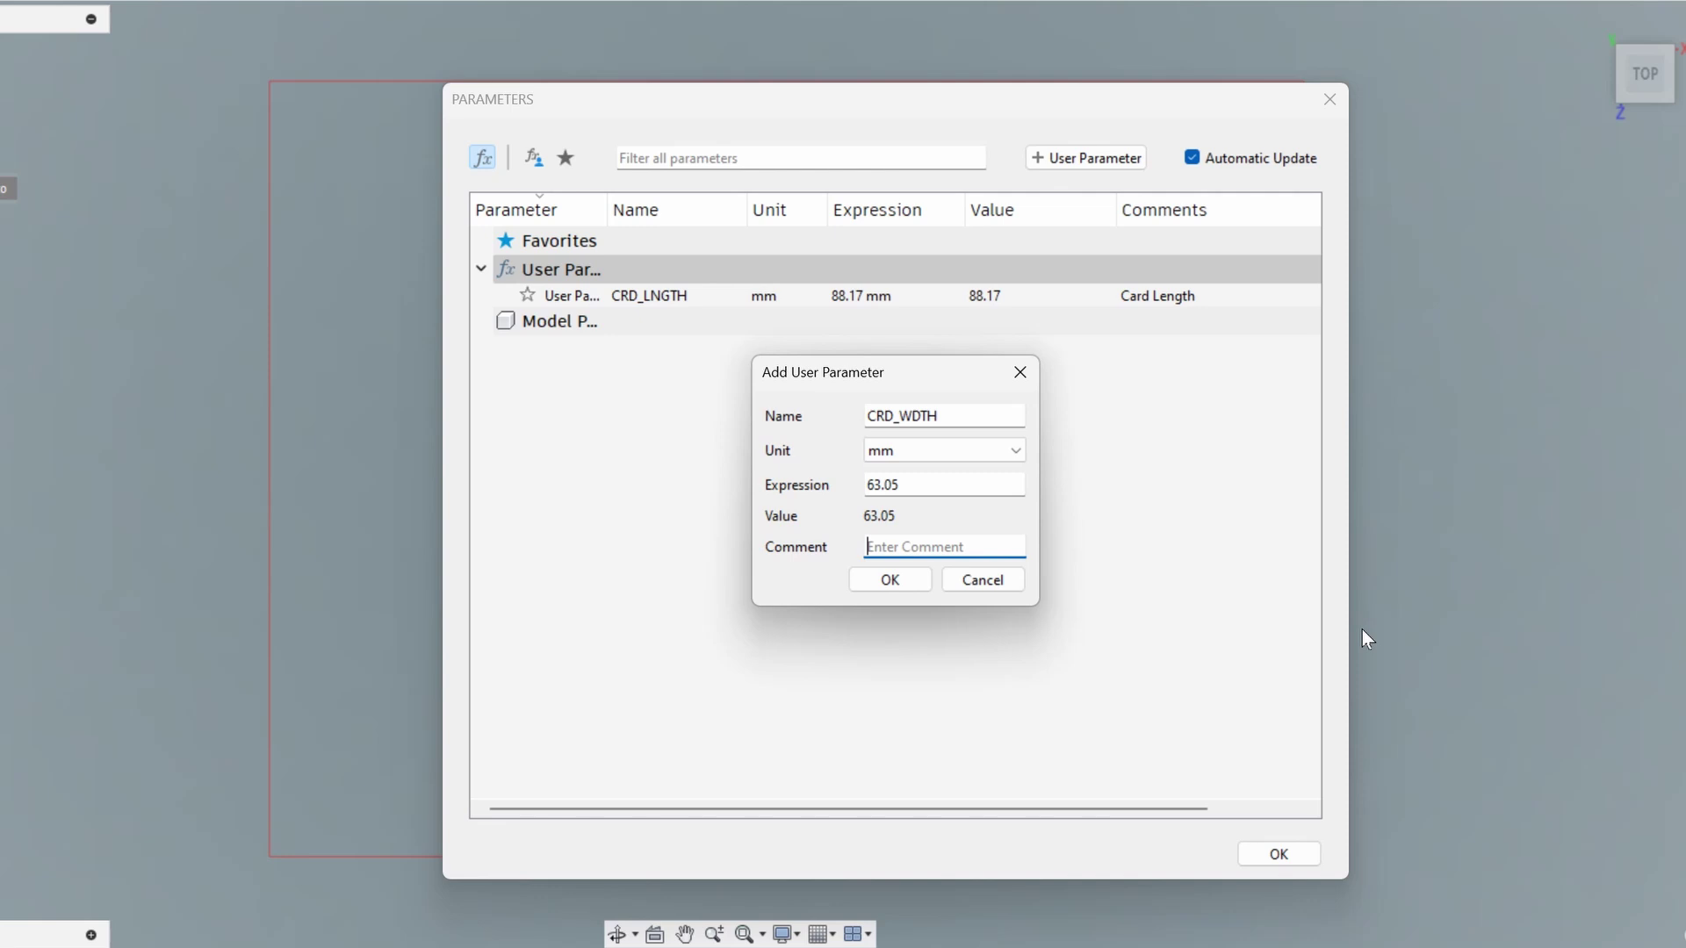
pyautogui.write('Card Width')
pyautogui.press('Return')
pyautogui.click(1126, 157)
pyautogui.write('CRD_TH')
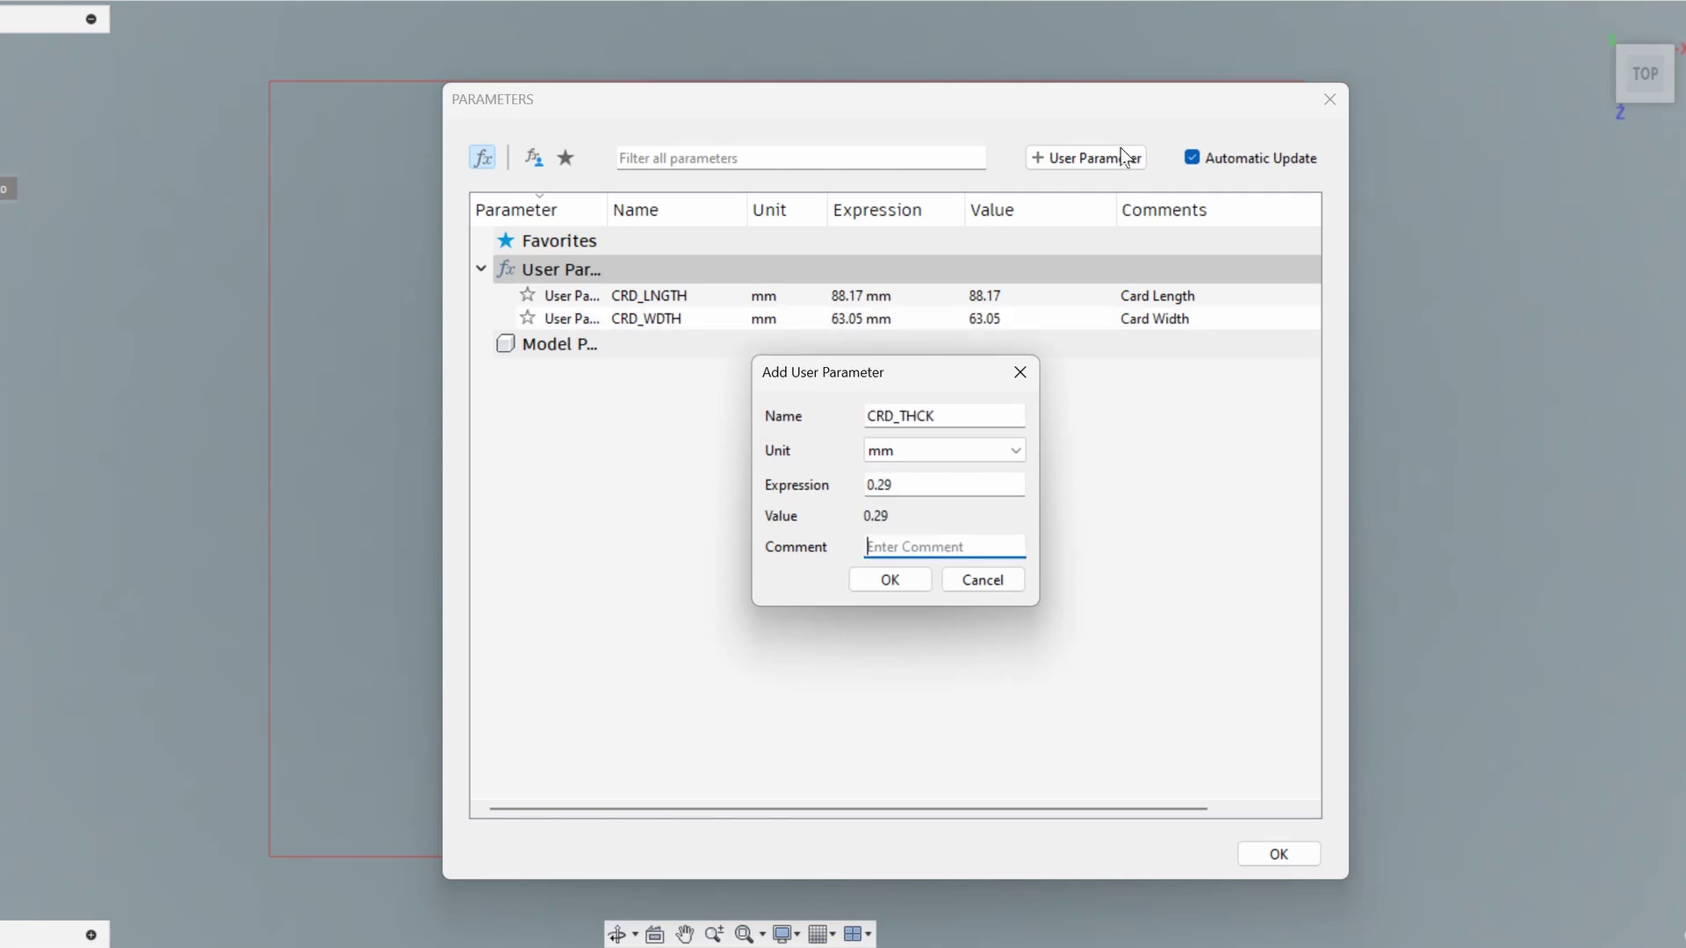
pyautogui.write('Ind')
pyautogui.press('BackSpace')
pyautogui.press('BackSpace')
pyautogui.press('BackSpace')
pyautogui.write('Card Thickness')
pyautogui.press('Return')
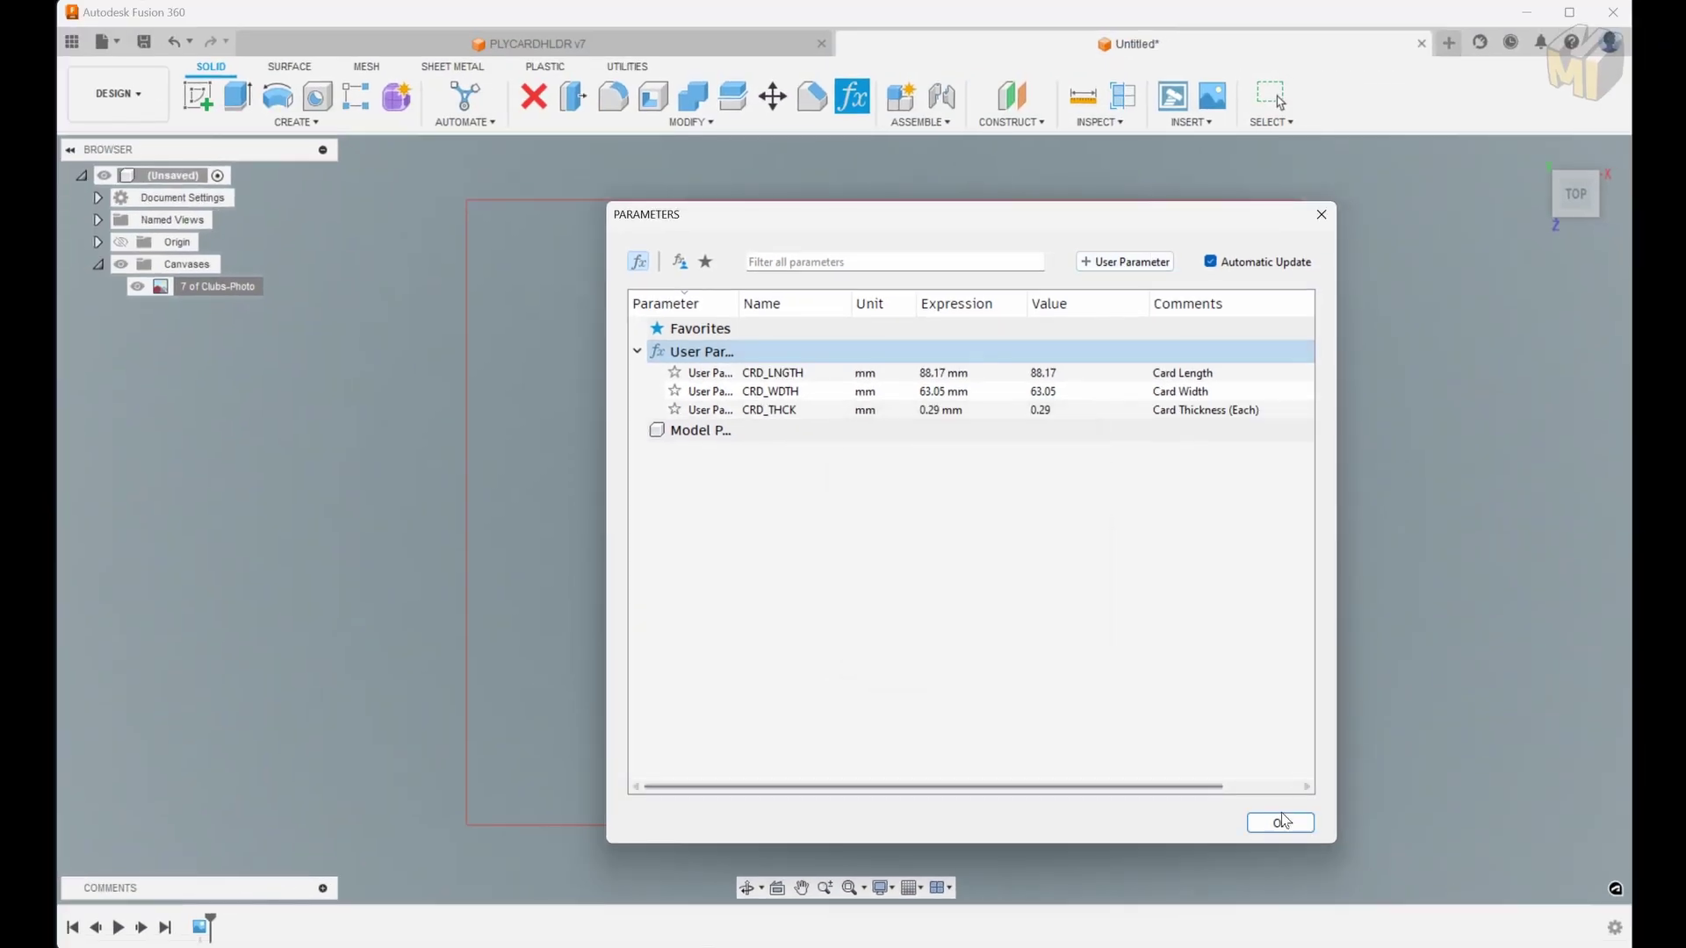
pyautogui.press('Return')
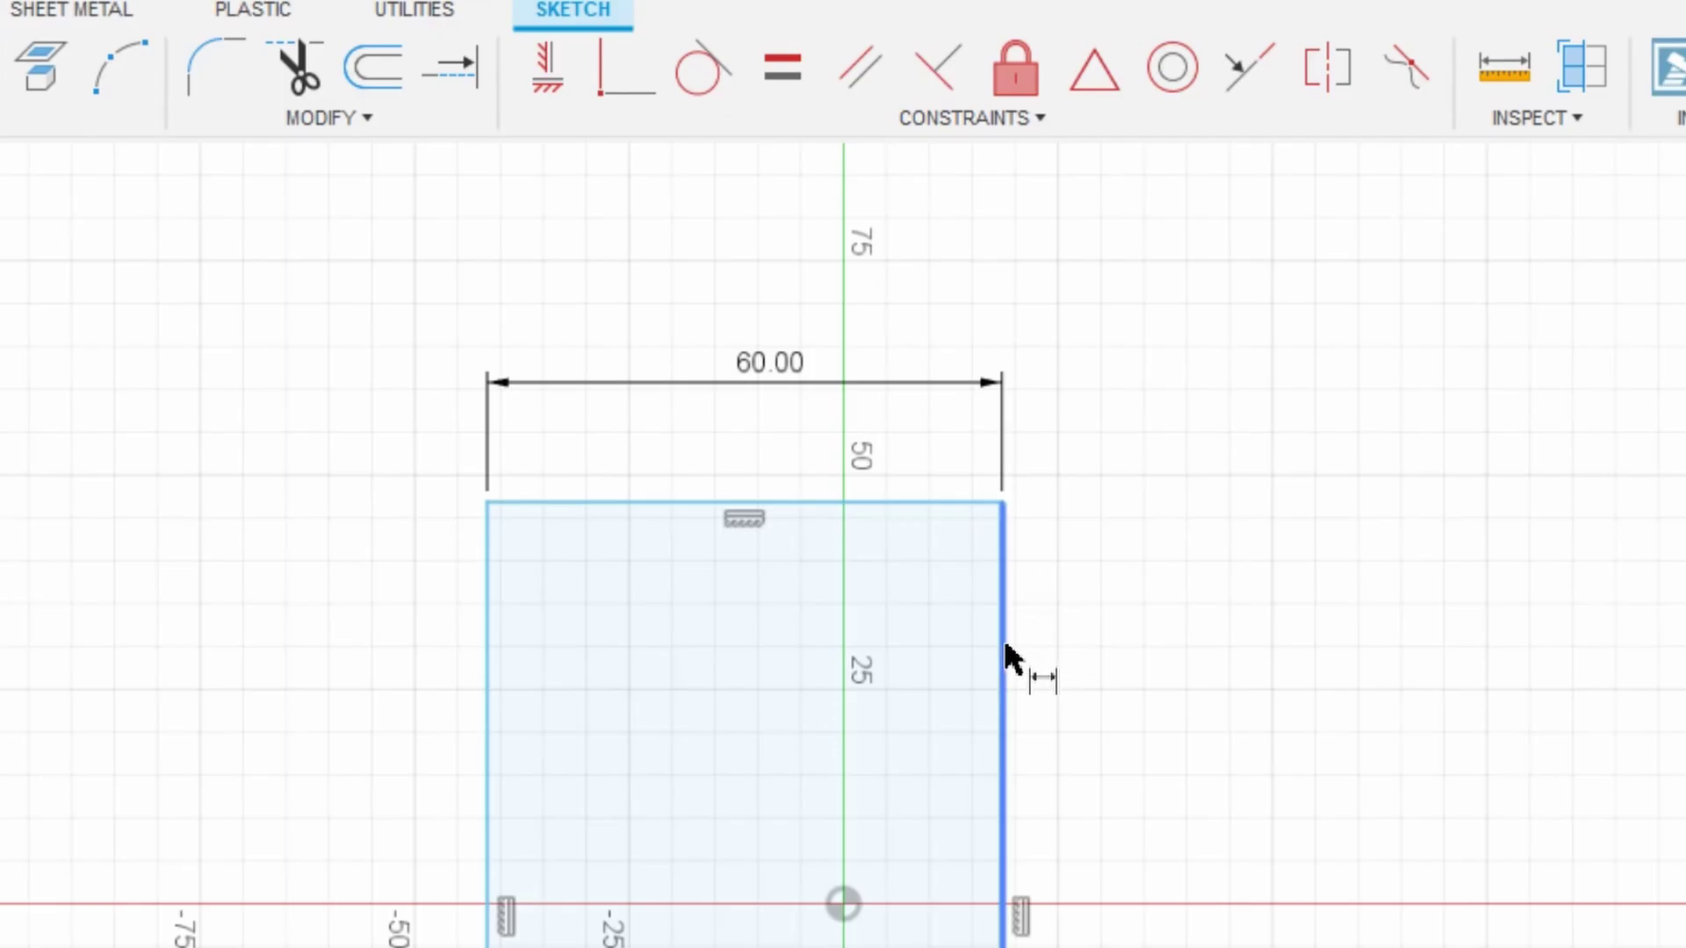
# Dimension the rectangle's right edge as SUBSCRIBE=100 and expand Sketch1's model parameters
pyautogui.click(1004, 659)
pyautogui.click(1111, 667)
pyautogui.write('SUBSCR')
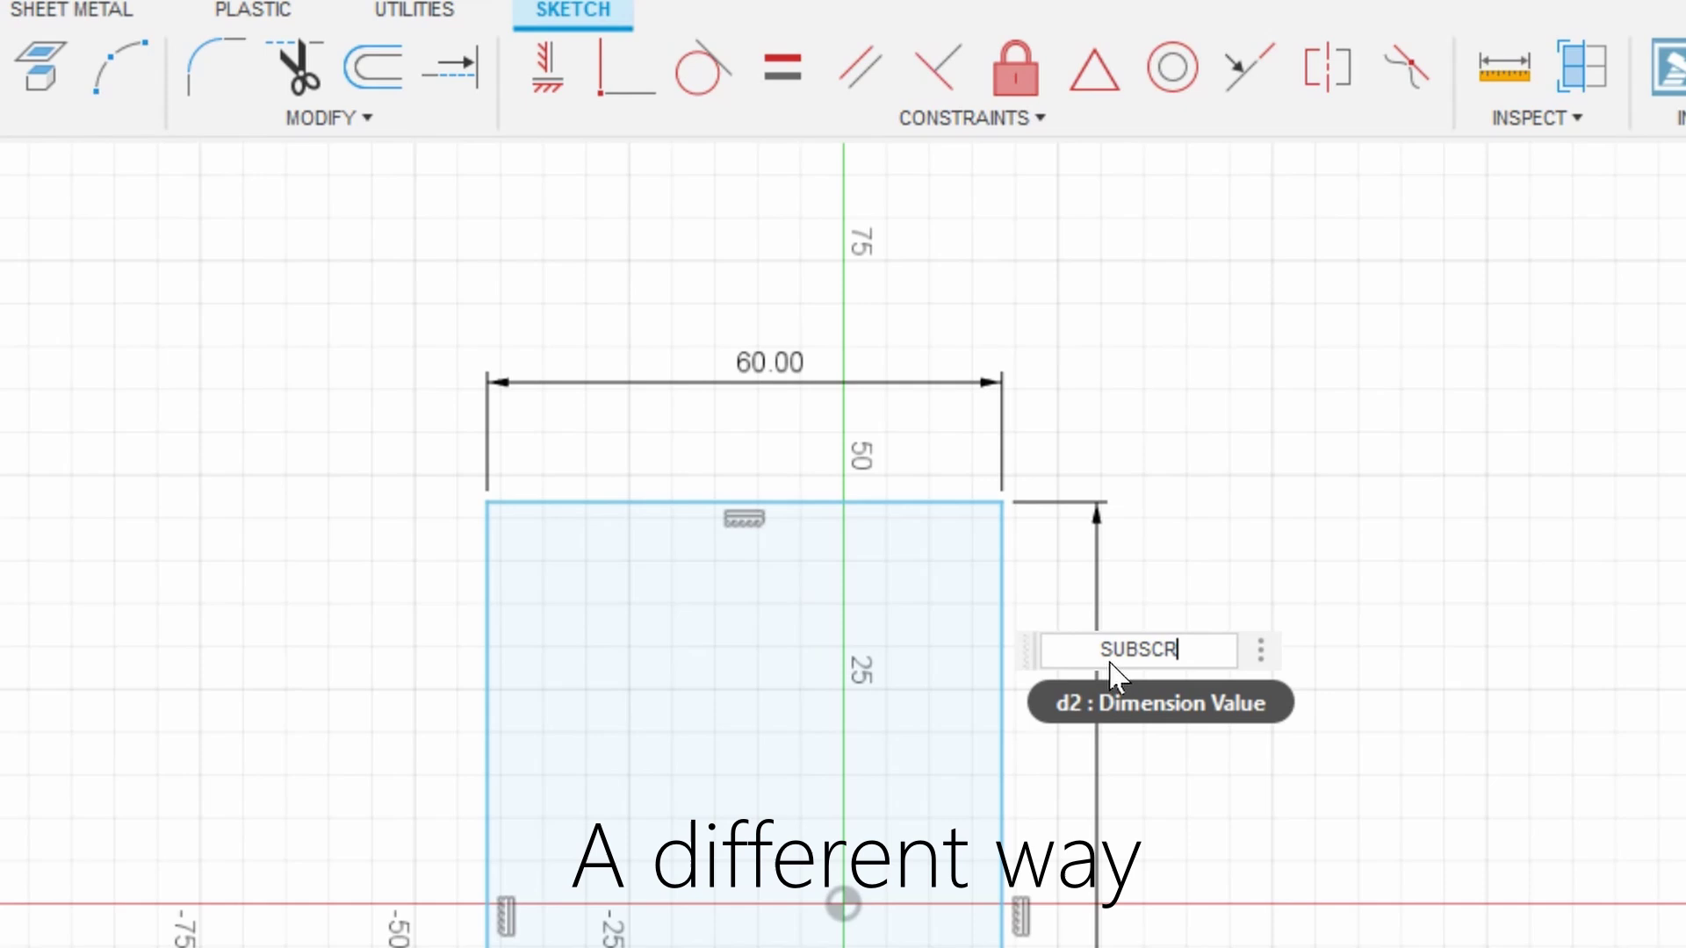
pyautogui.write('IBE=100')
pyautogui.press('Return')
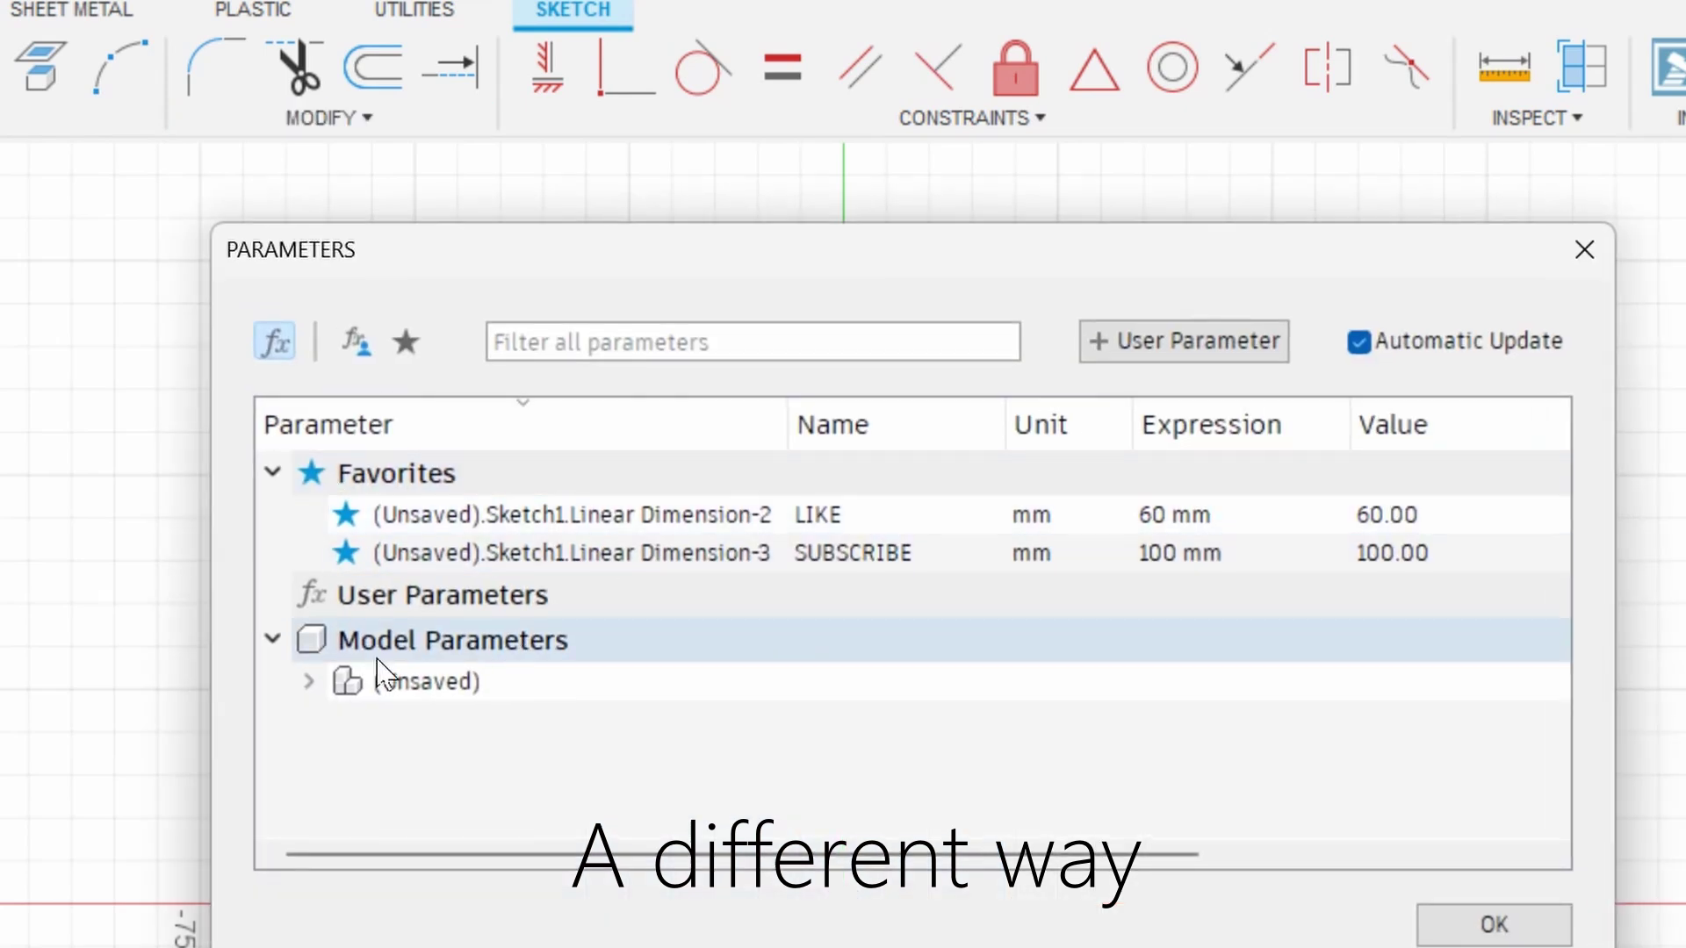
pyautogui.click(309, 681)
pyautogui.click(334, 720)
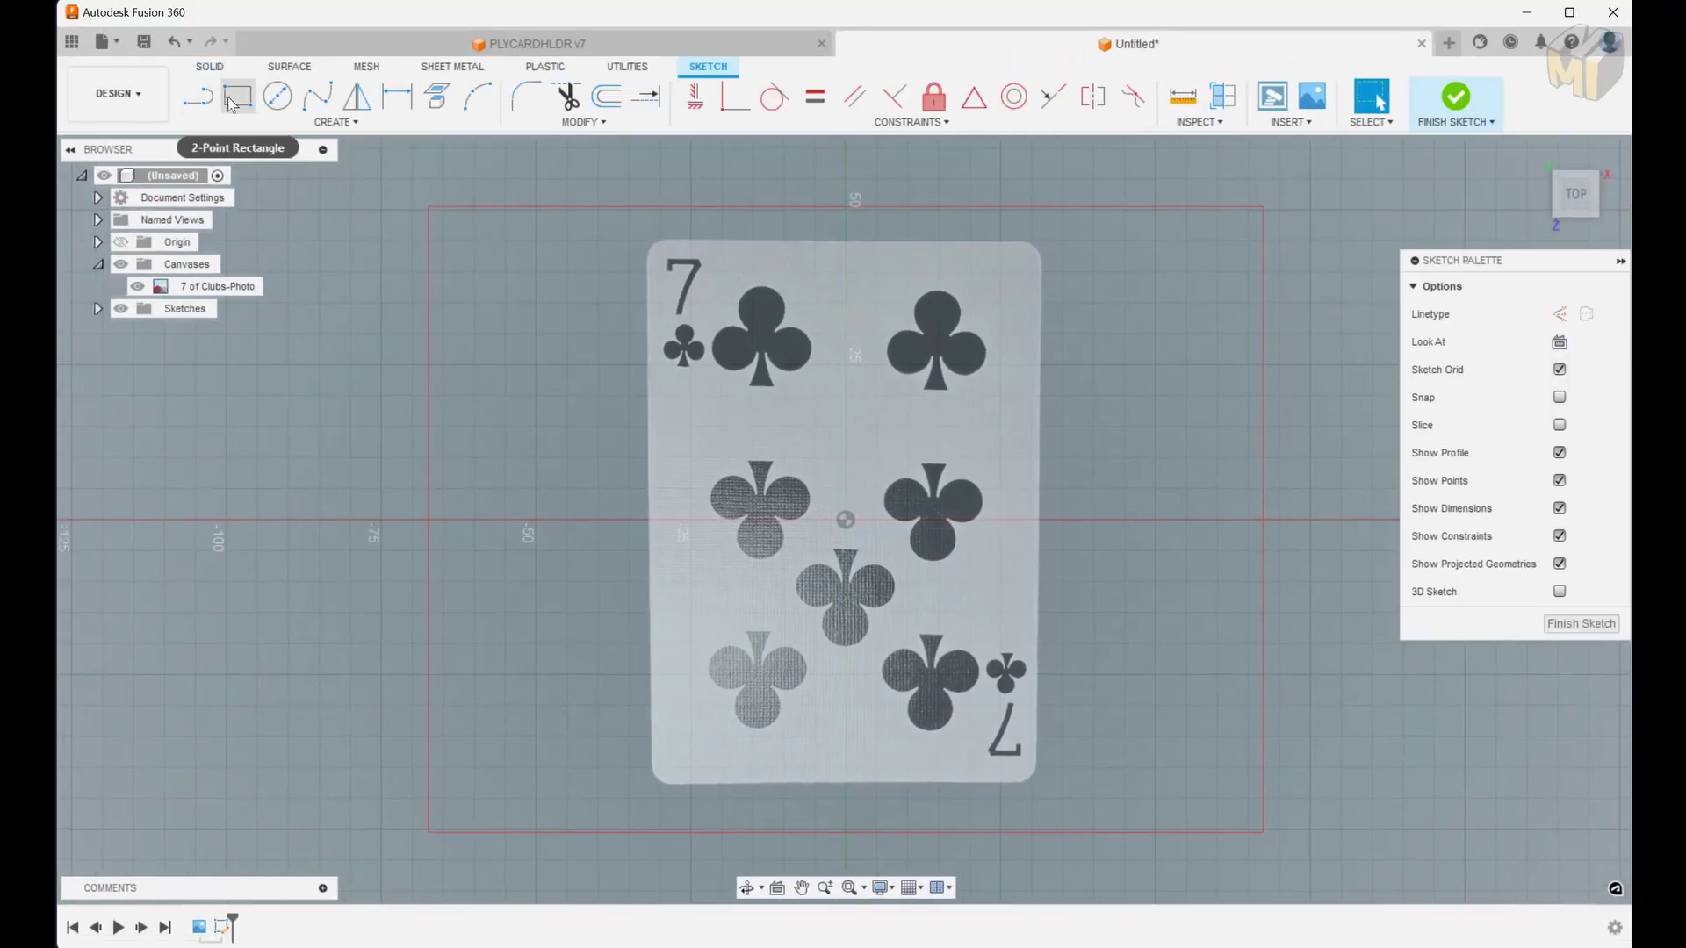
# Draw a two-point rectangle from the card's top-left to its bottom-right corner
pyautogui.click(237, 96)
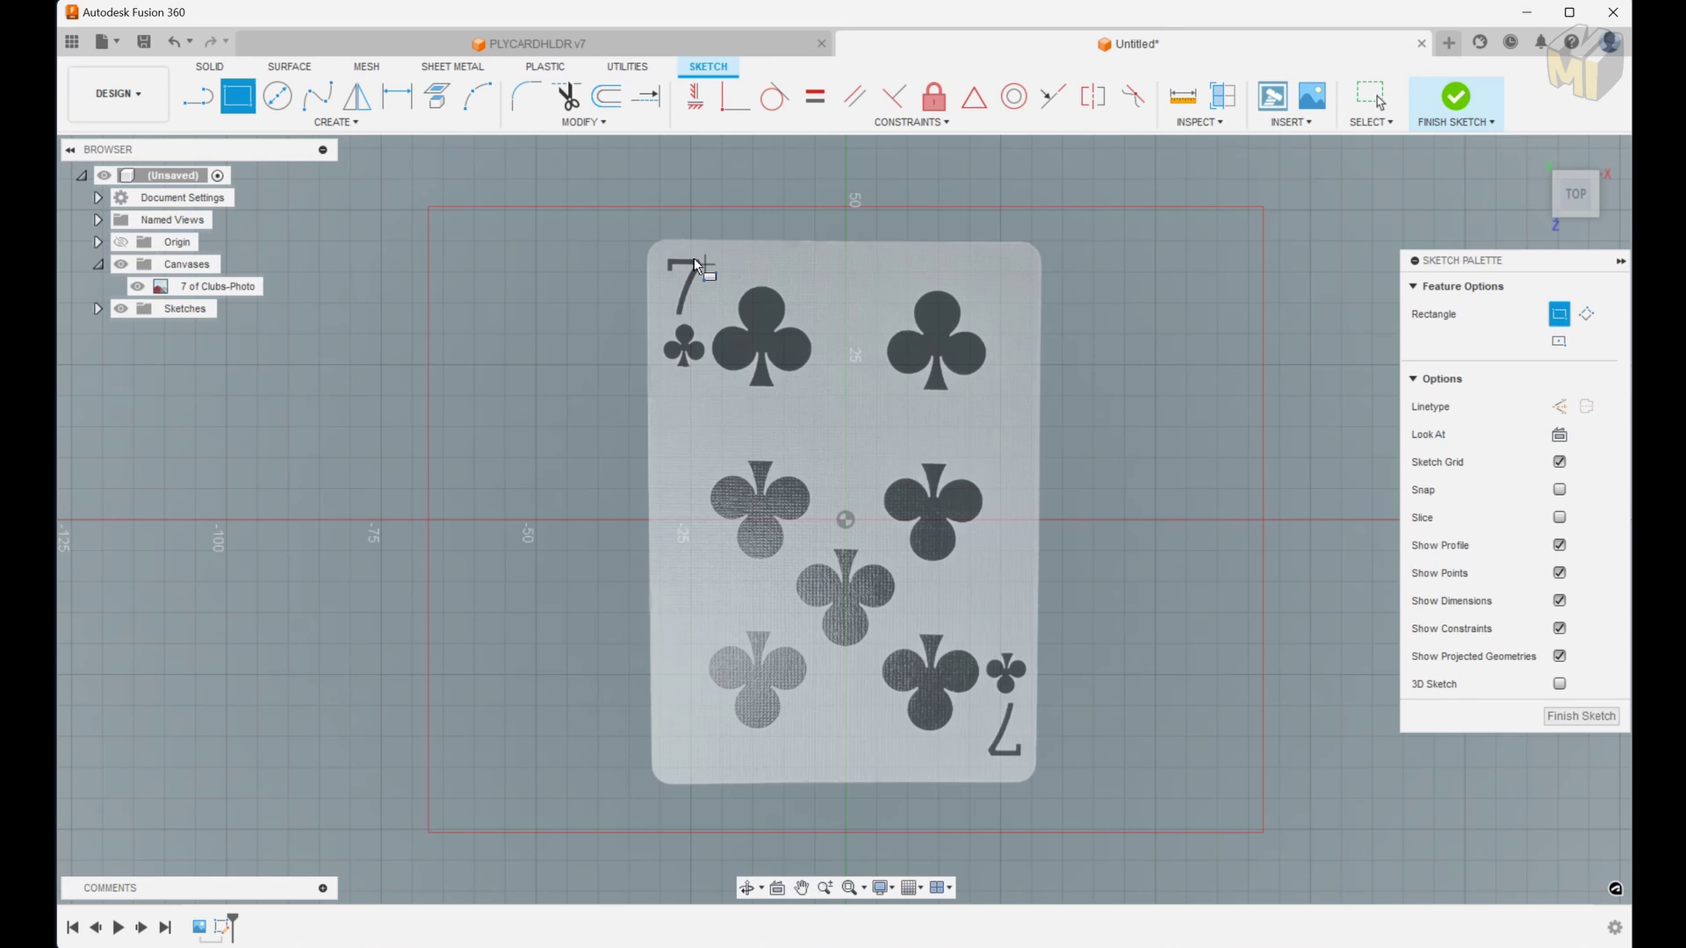
pyautogui.click(636, 239)
pyautogui.click(1040, 783)
pyautogui.press('Escape')
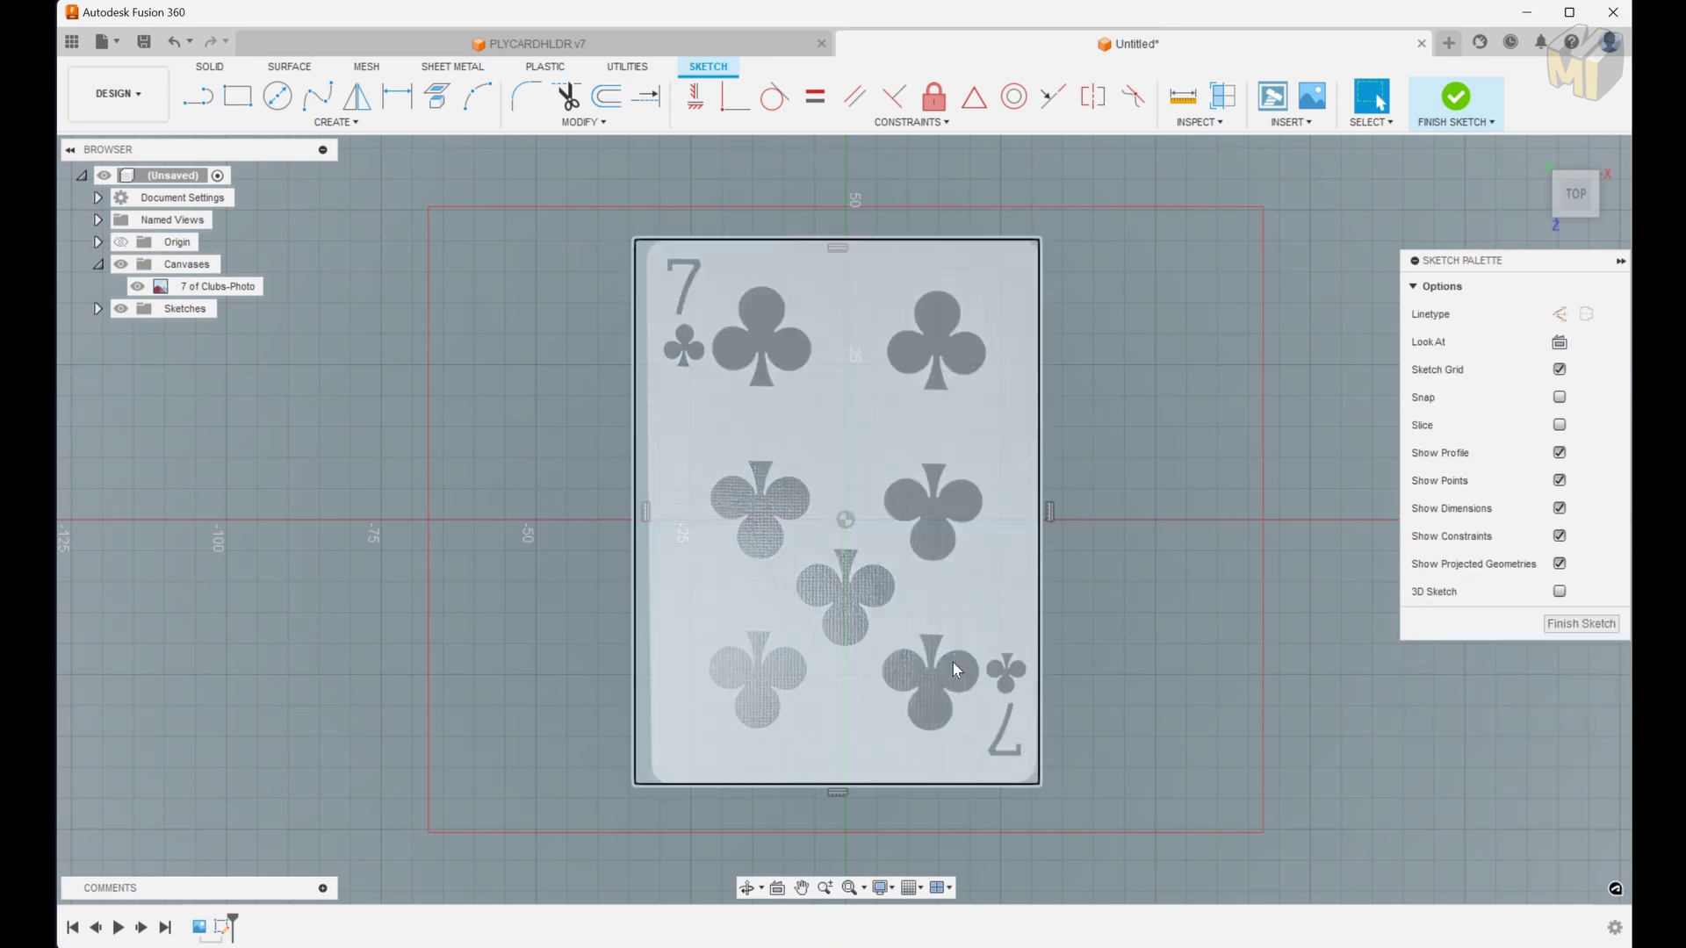
# Dimension the rectangle's width as CRD_WDTH and its length as CRD_LNGTH
pyautogui.click(942, 240)
pyautogui.click(908, 175)
pyautogui.write('crd')
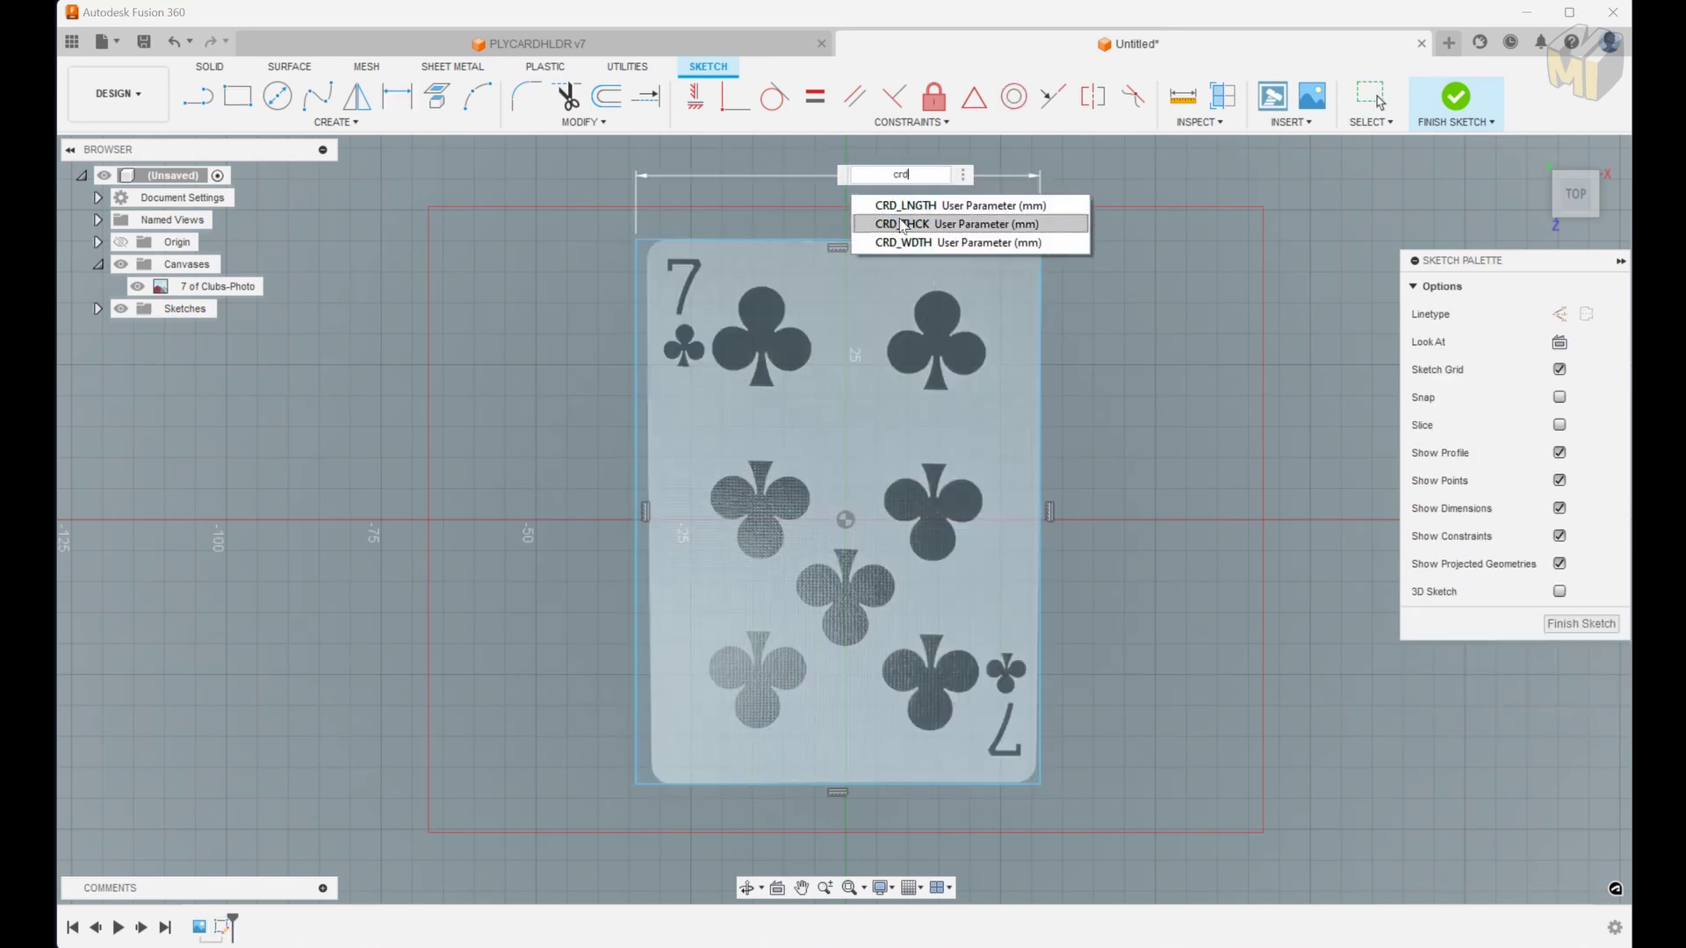
pyautogui.click(903, 242)
pyautogui.press('Return')
pyautogui.click(1029, 348)
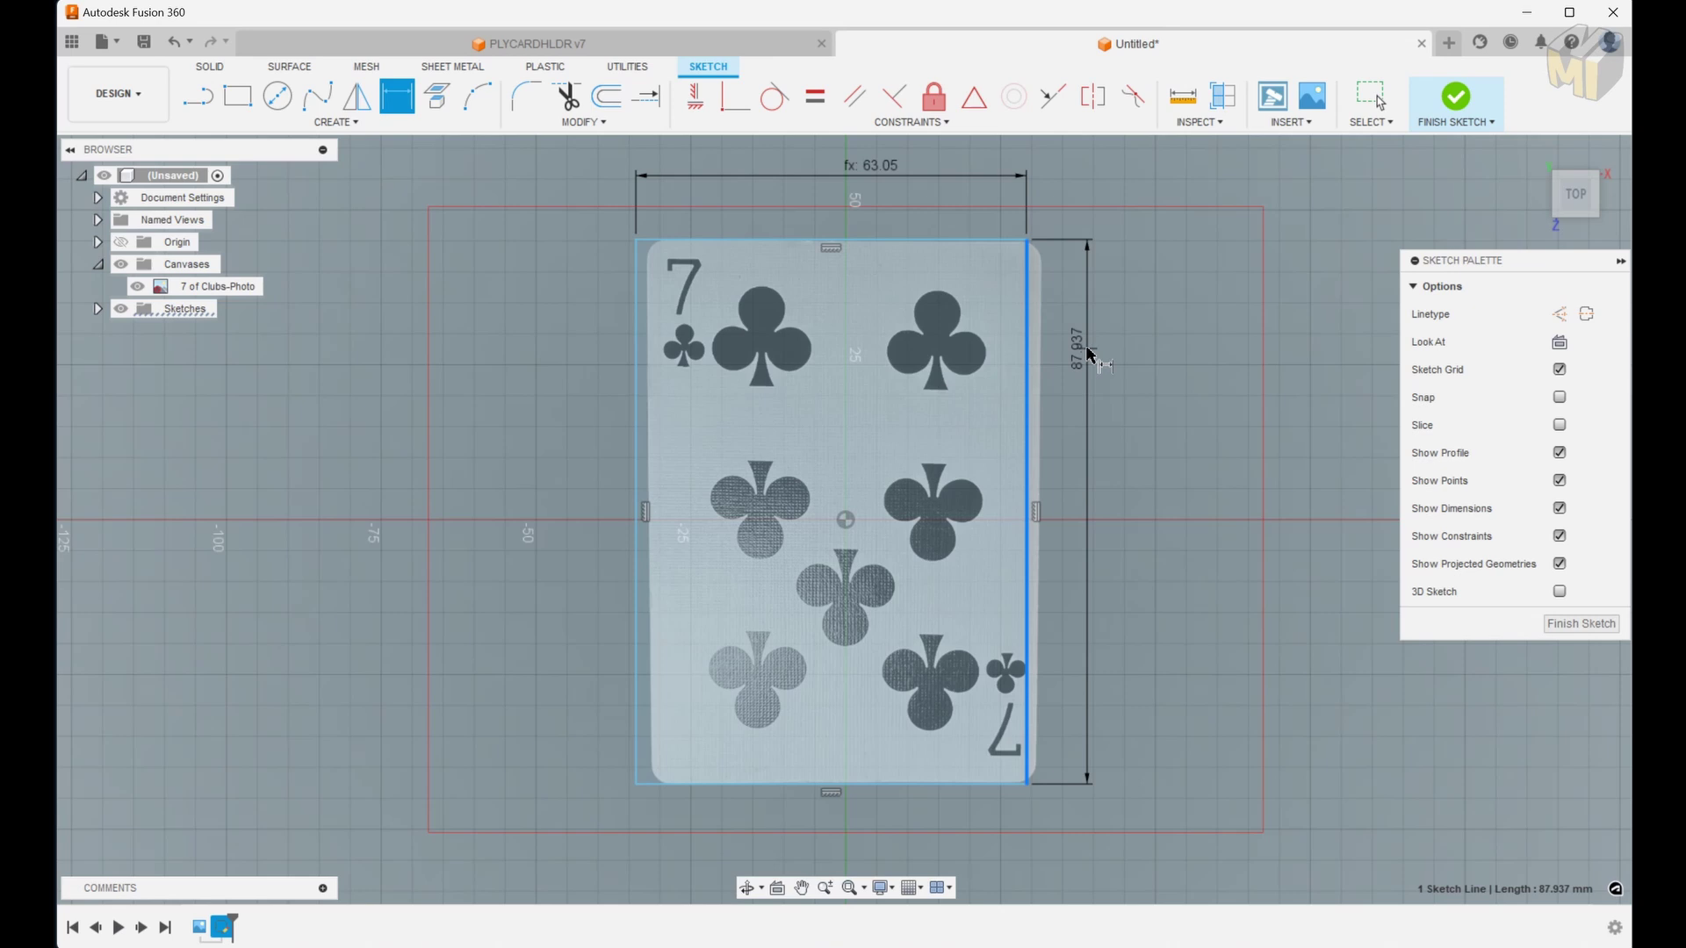
pyautogui.click(1093, 366)
pyautogui.write('c')
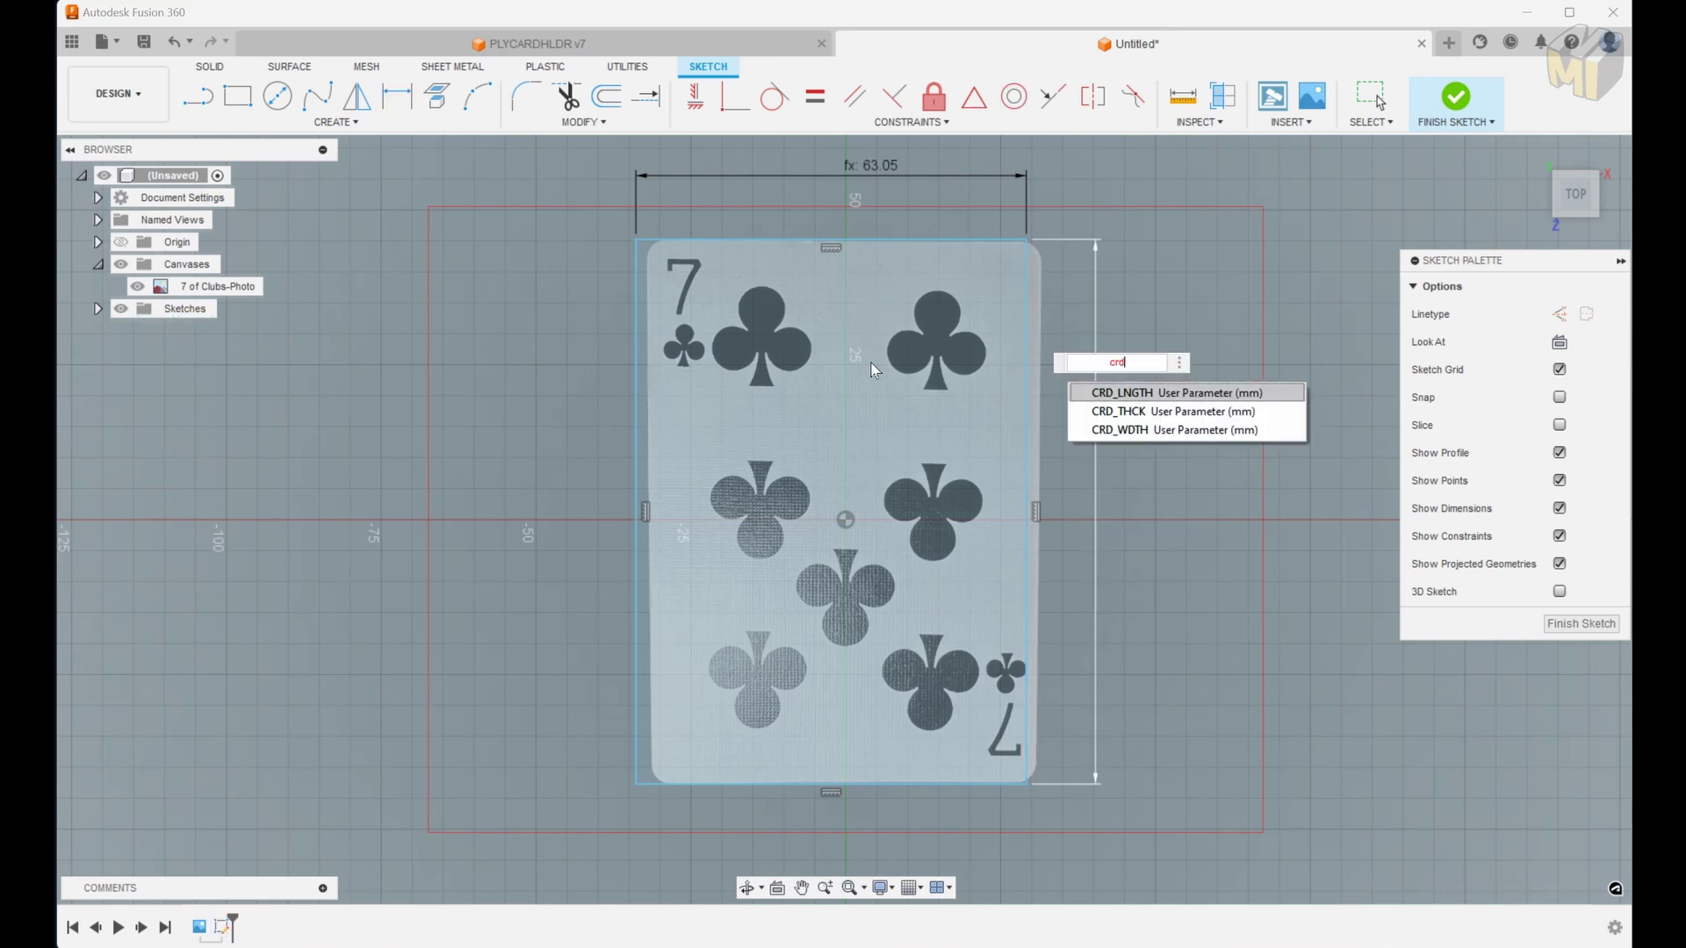
pyautogui.write('rd')
pyautogui.click(1132, 393)
pyautogui.press('Return')
# Centre the rectangle on the origin with offsets crd_lngth/2 and crd_wdth/2
pyautogui.click(892, 412)
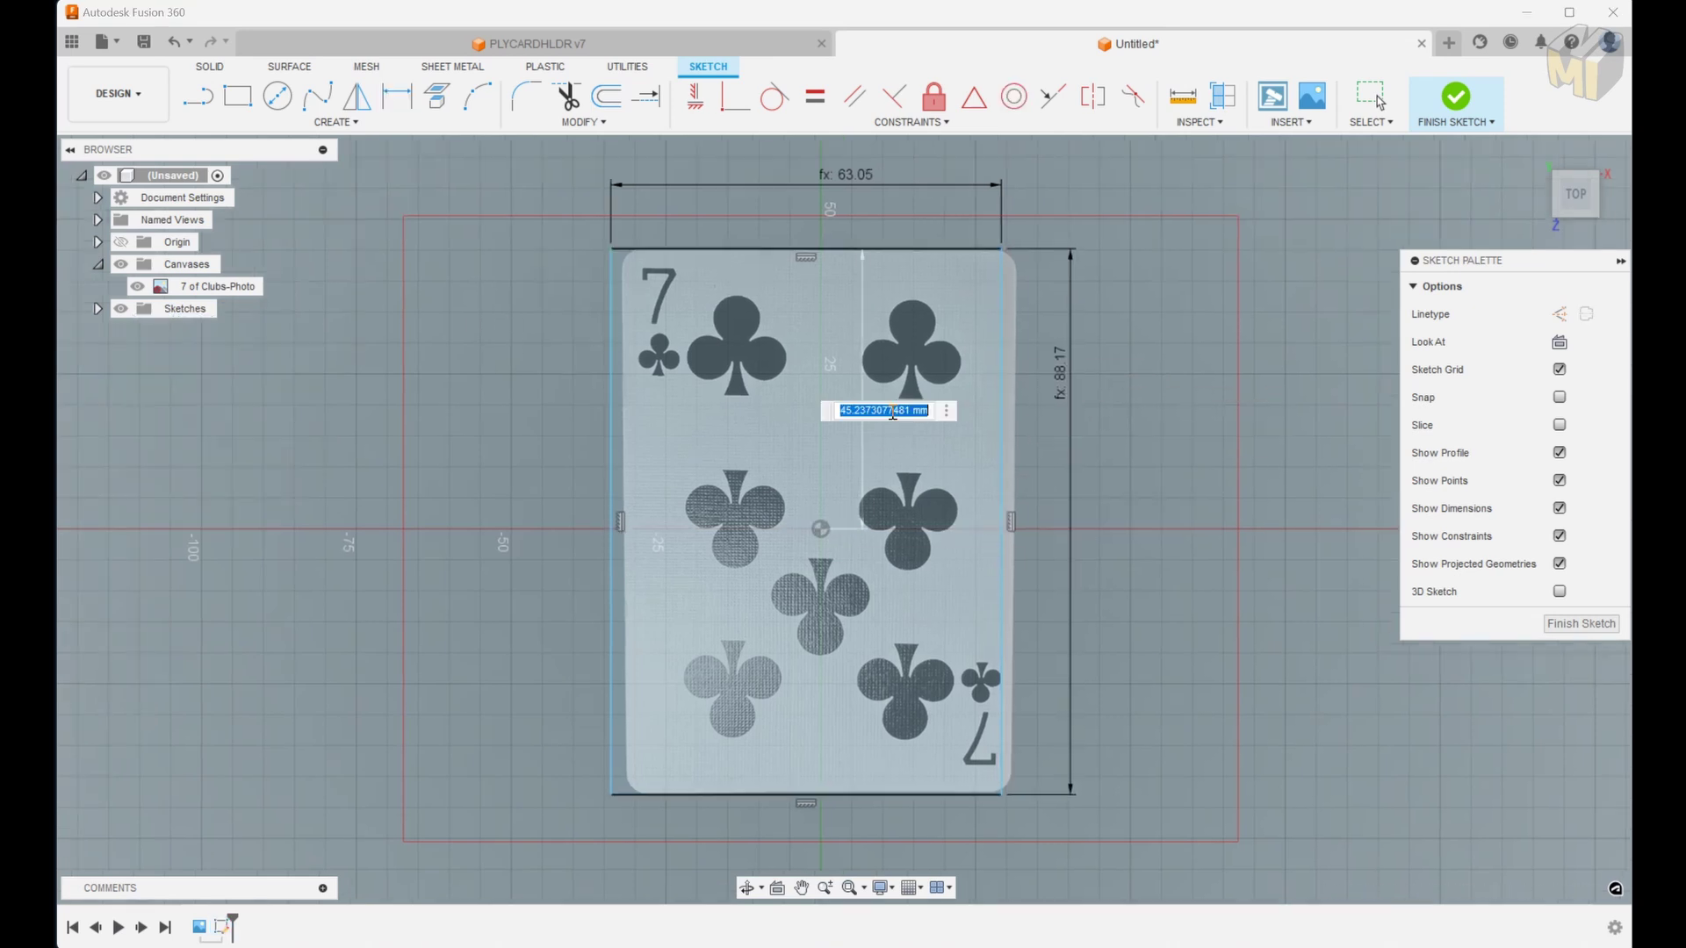
pyautogui.write('crd_lngth/2')
pyautogui.press('Return')
pyautogui.click(752, 474)
pyautogui.write('crd_wdth/2')
pyautogui.press('Return')
pyautogui.click(841, 589)
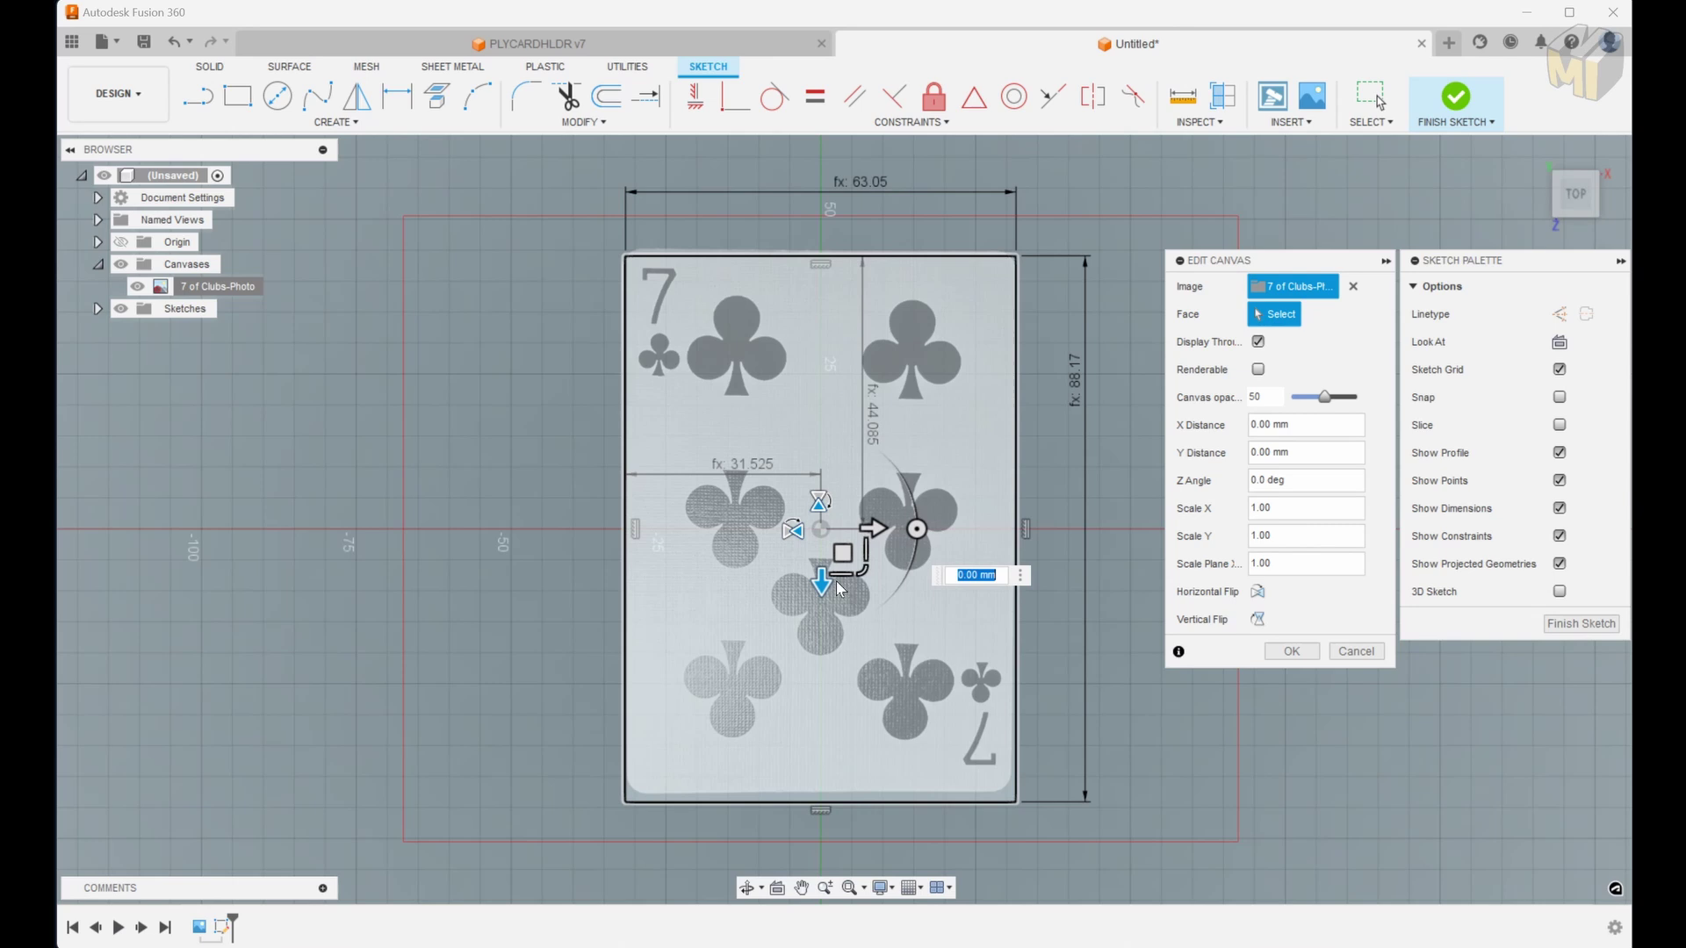
# Add user parameter CRD_RADI with expression 3 and comment 'Card Corner Rad'
pyautogui.press('Return')
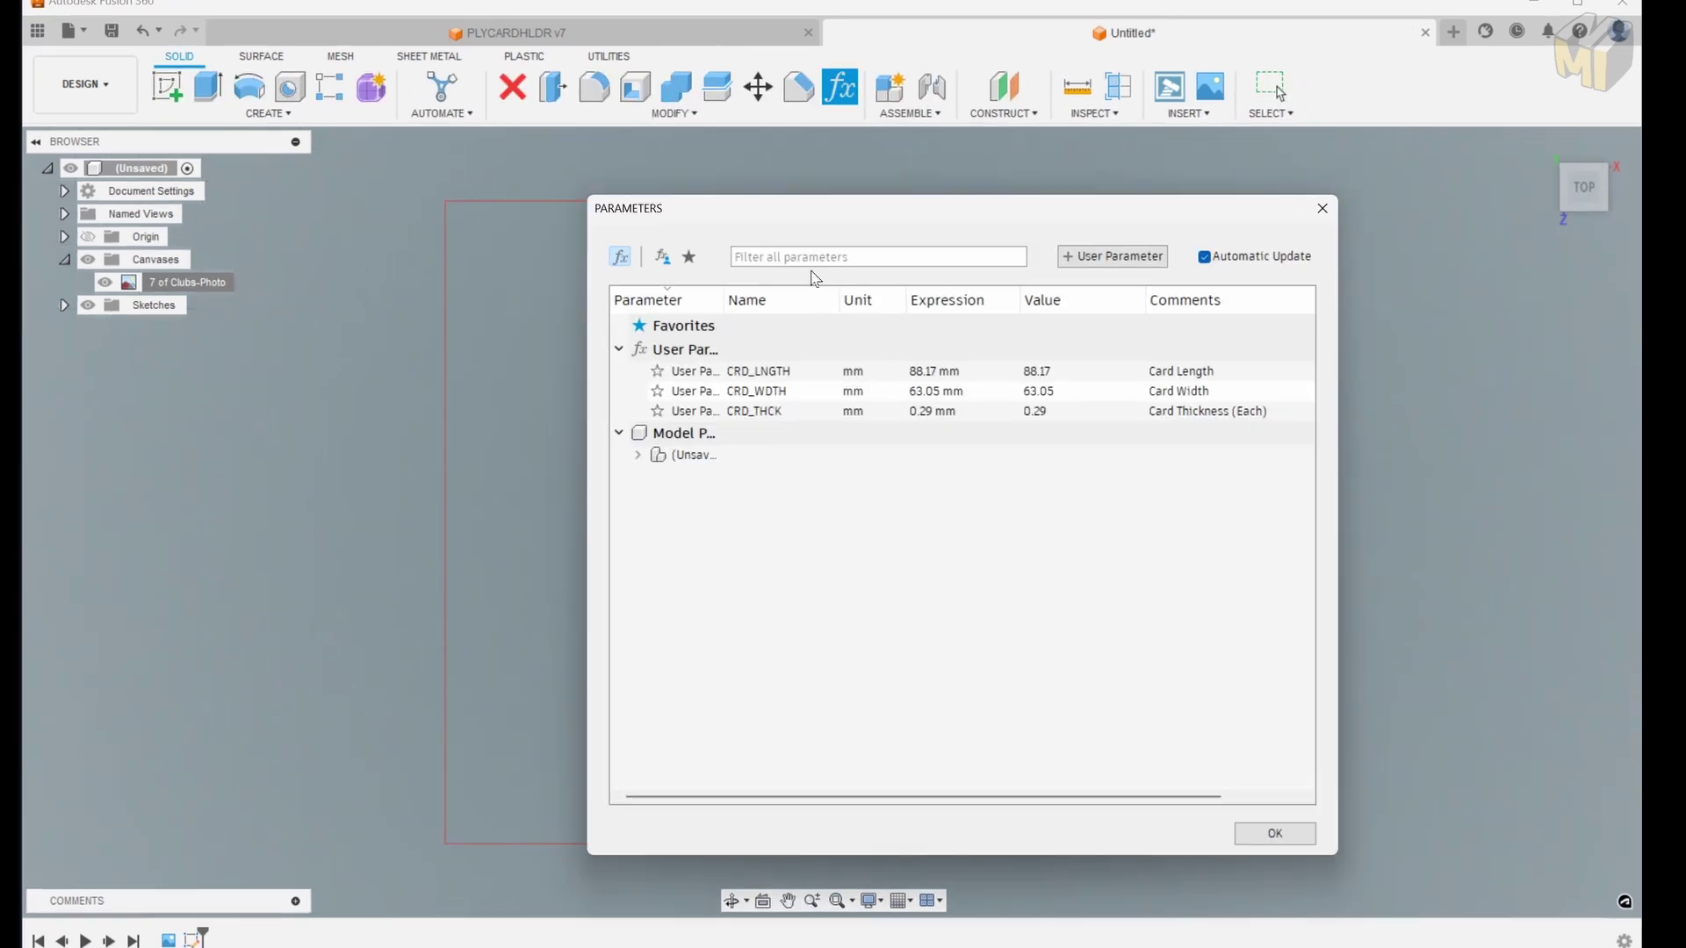
pyautogui.click(1113, 256)
pyautogui.write('CRD_RADI')
pyautogui.press('Tab')
pyautogui.write('3Card Corner Rad')
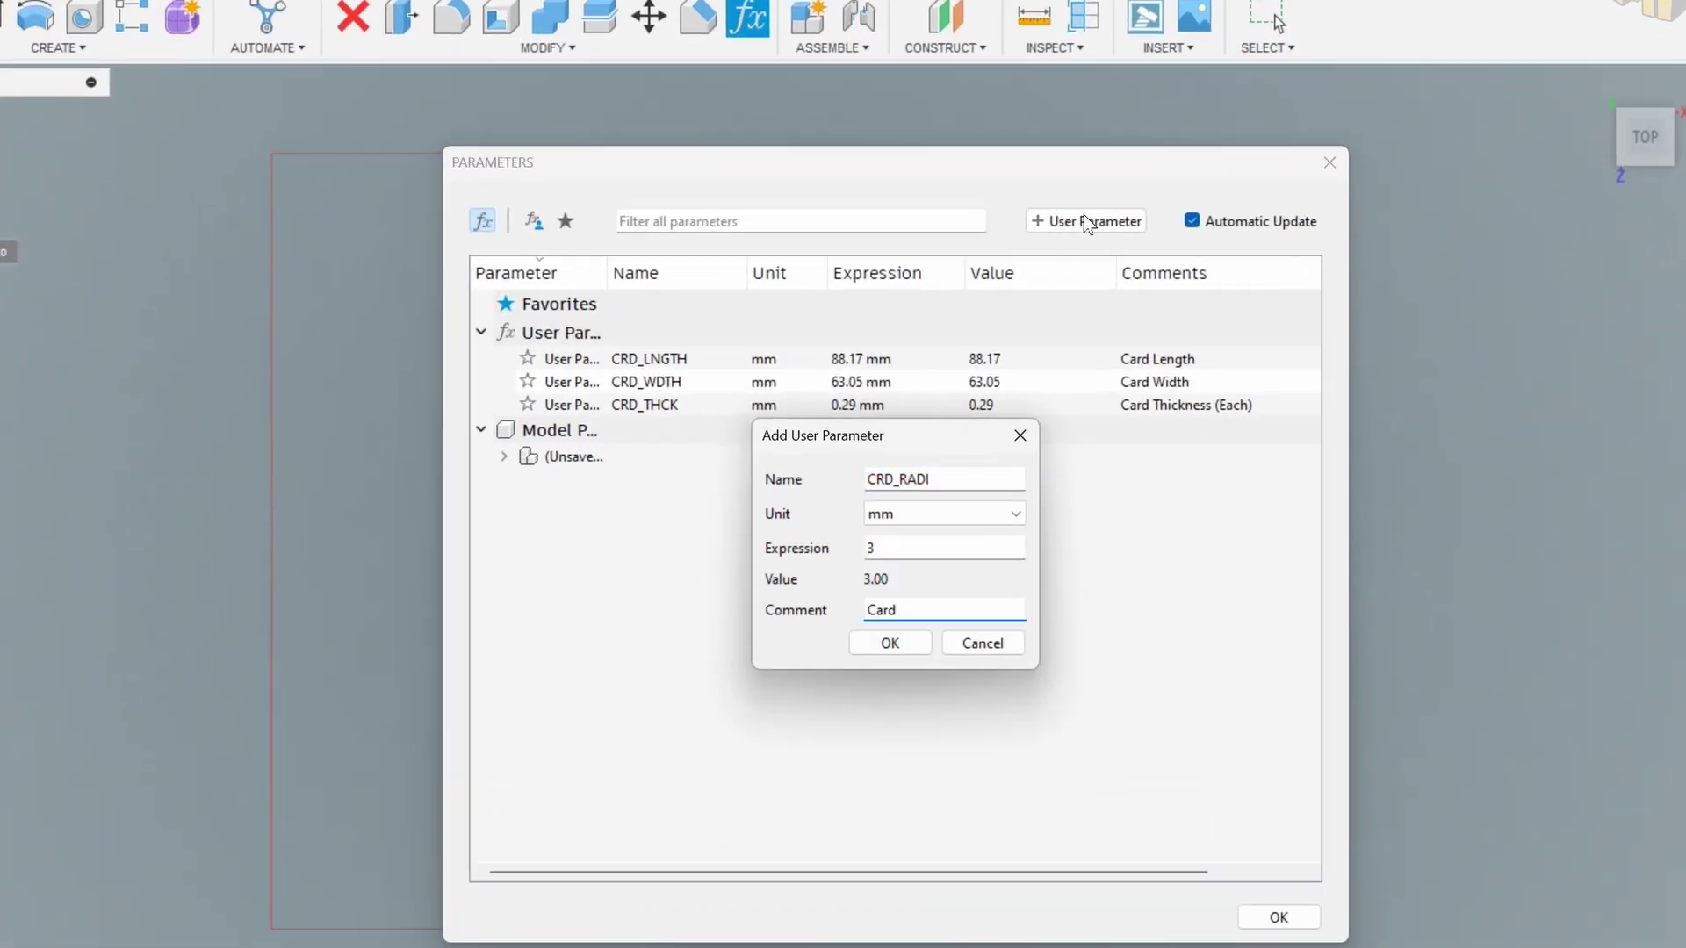
pyautogui.press('Return')
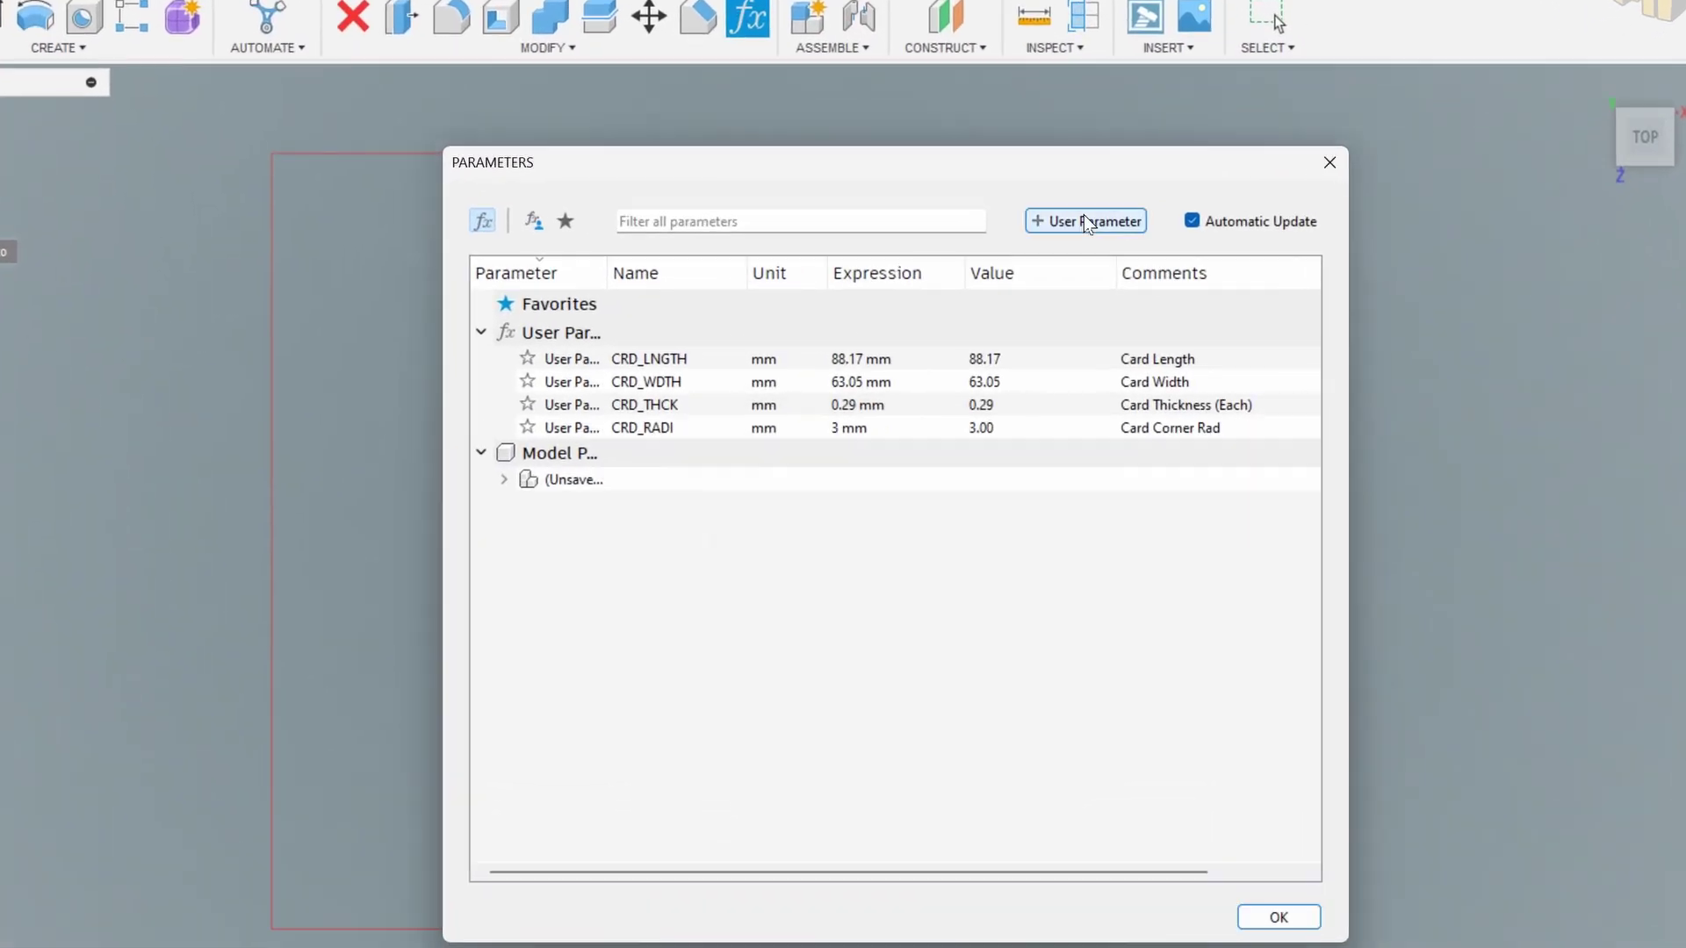
# Add unitless CRD_STCK (56) and start CRD_EXTRA = CRD_STCK*1.2 with comment Allowance
pyautogui.click(1085, 221)
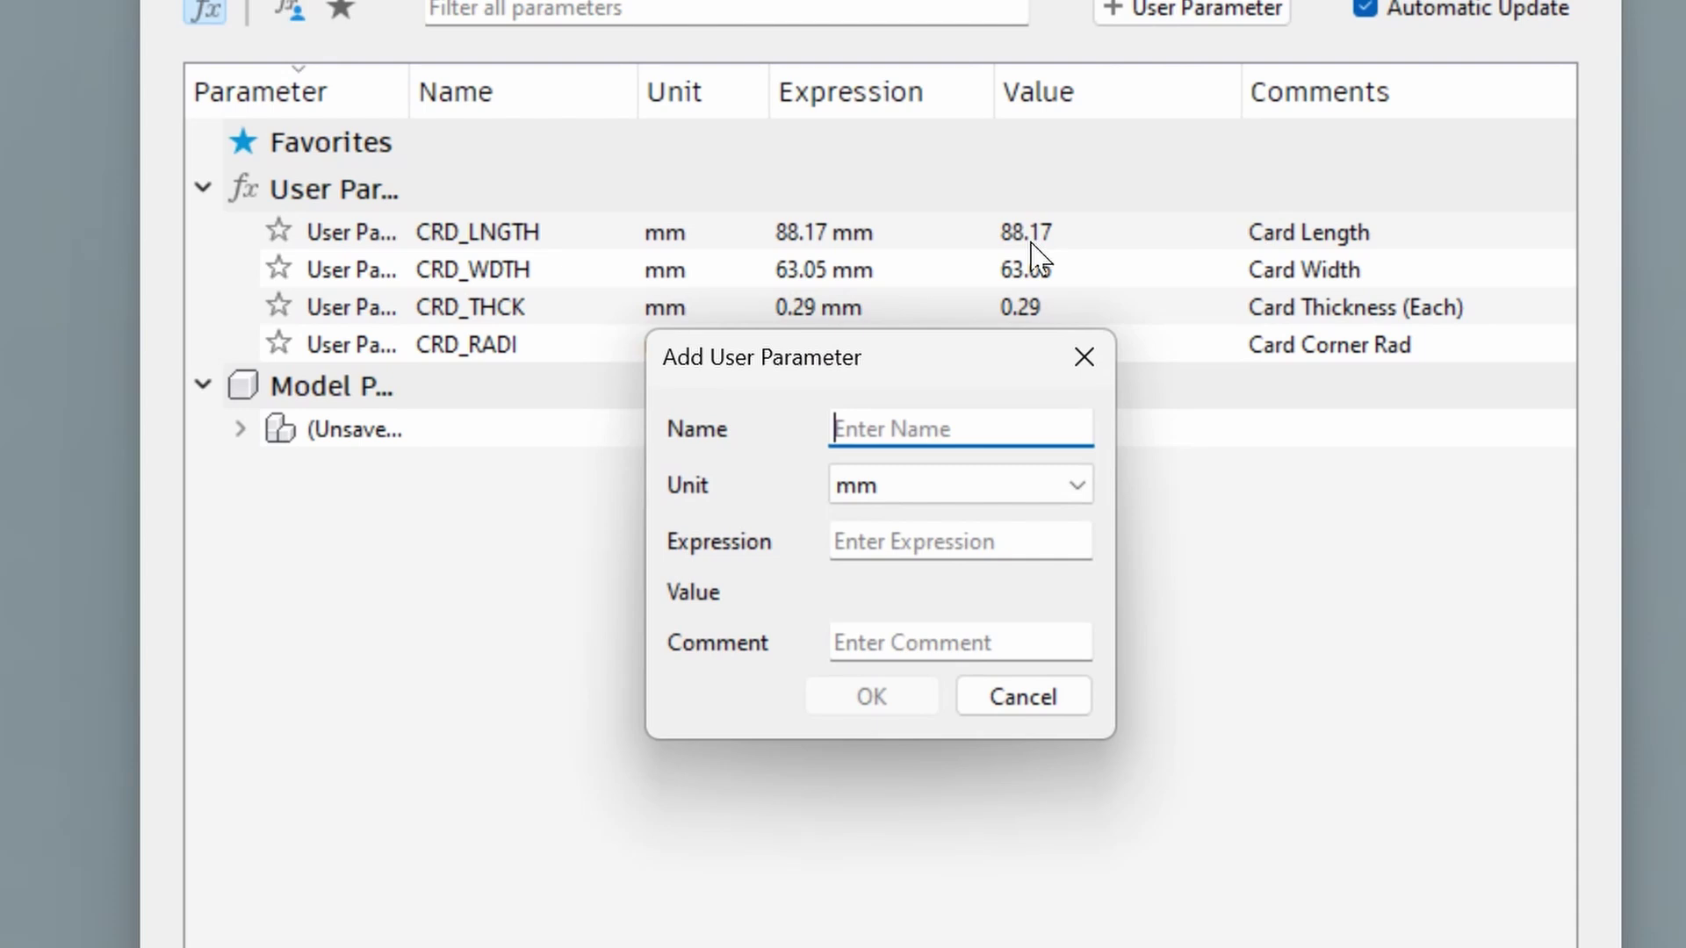
pyautogui.click(955, 478)
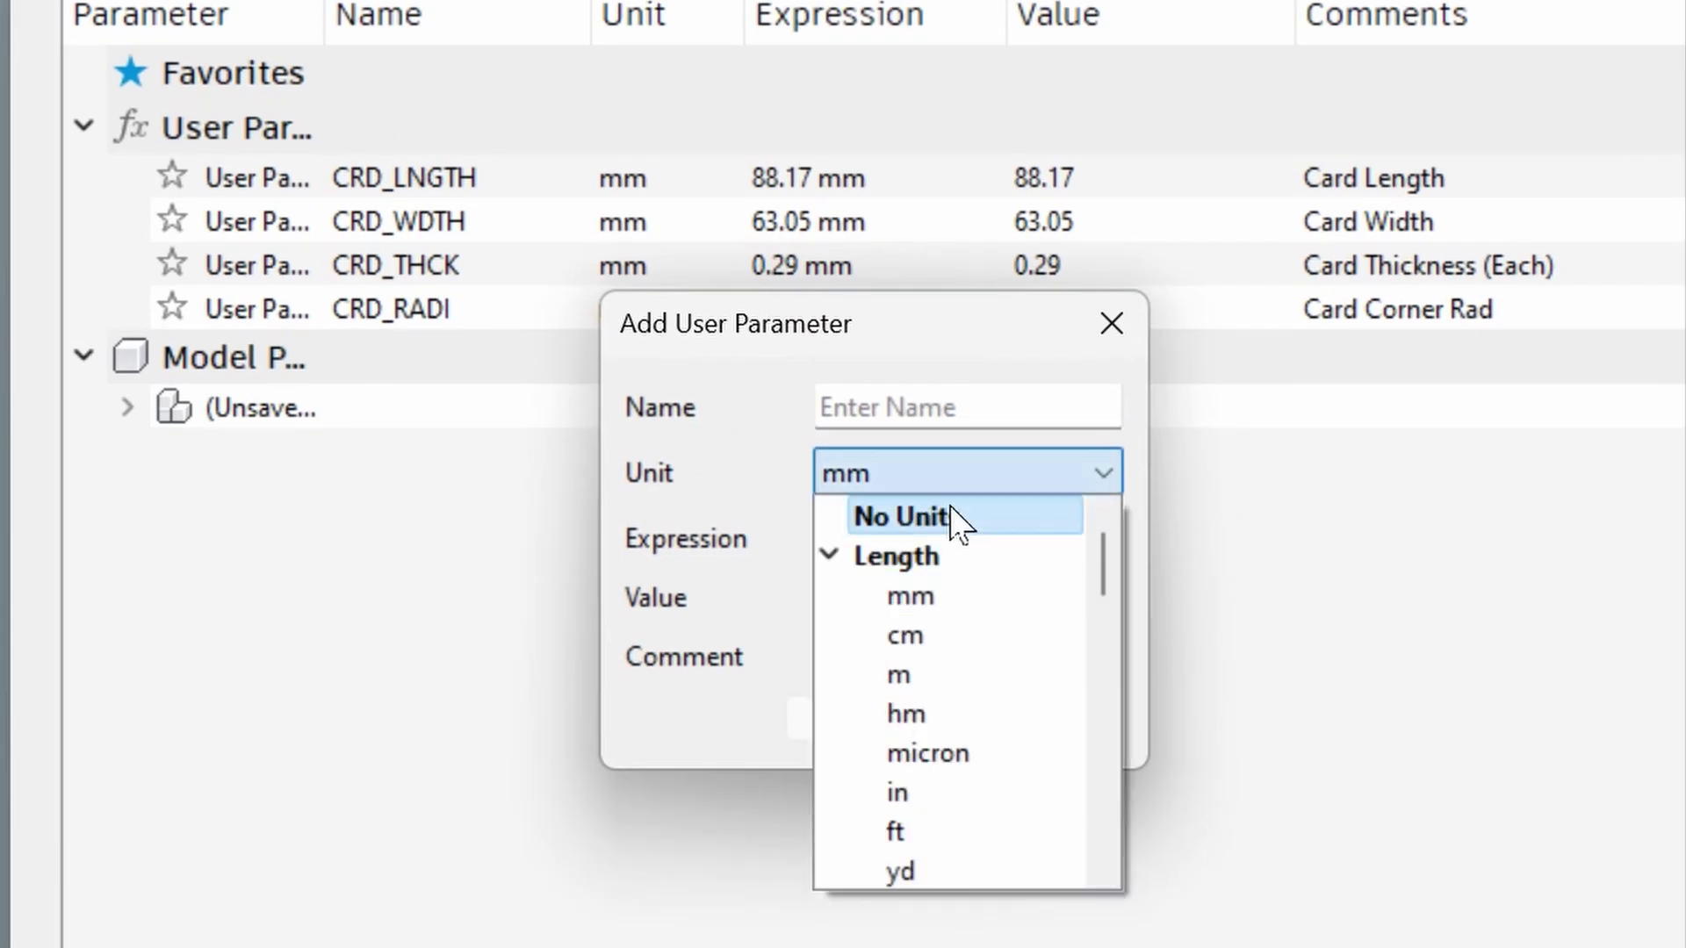
pyautogui.click(955, 518)
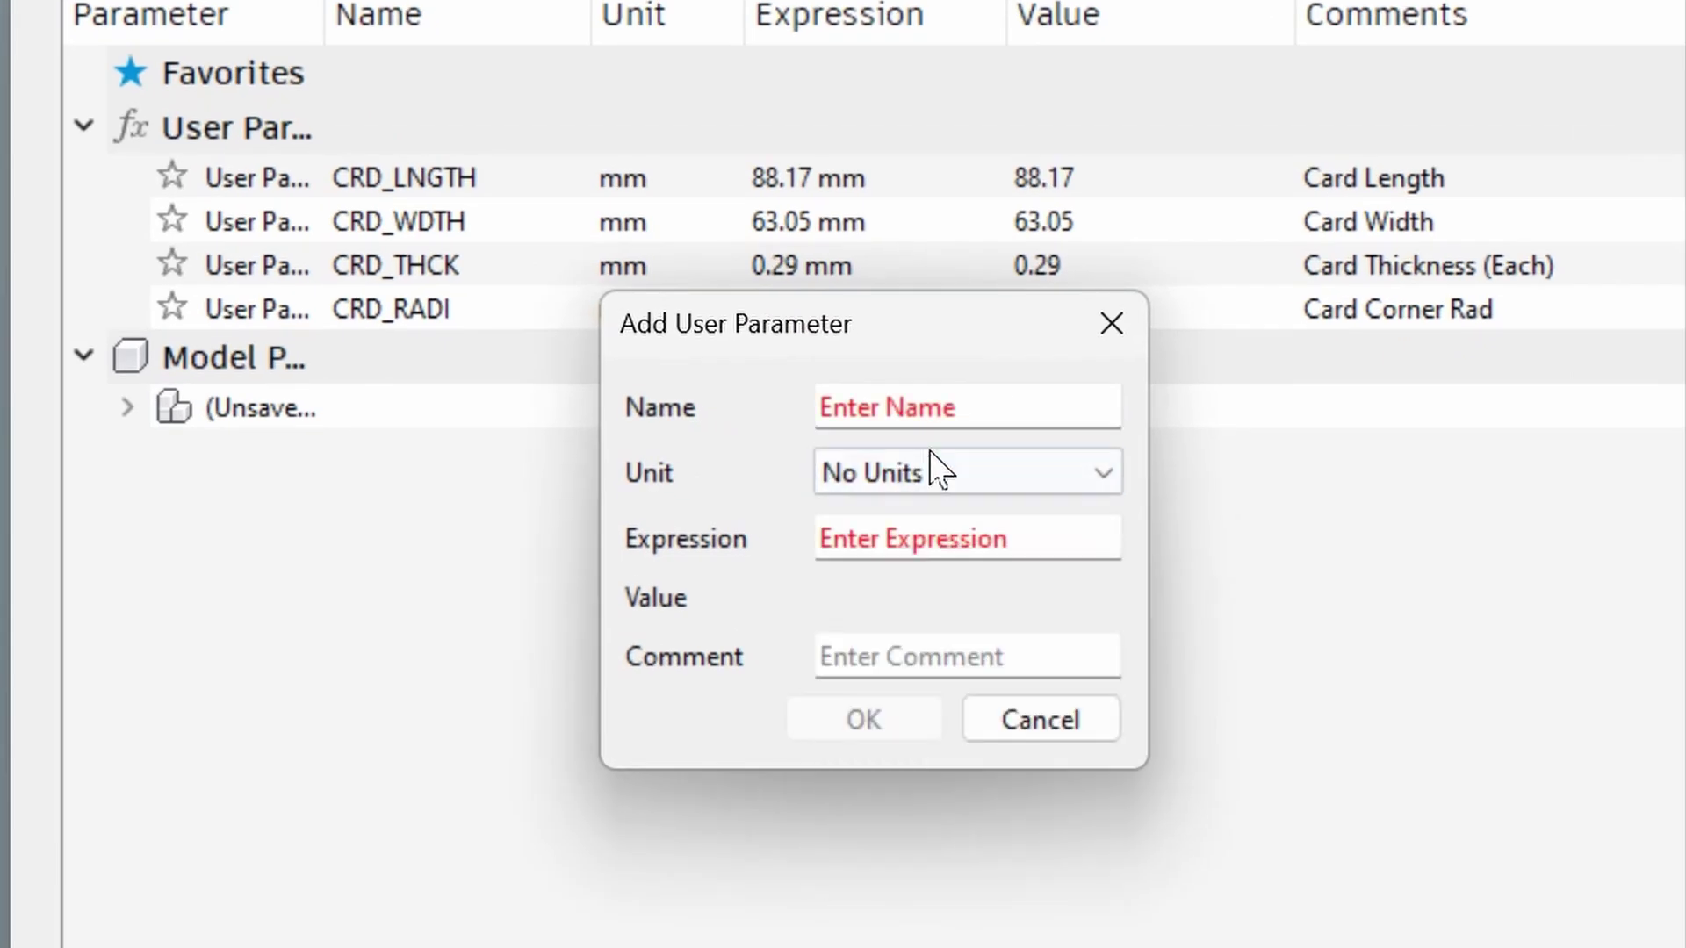
pyautogui.click(948, 409)
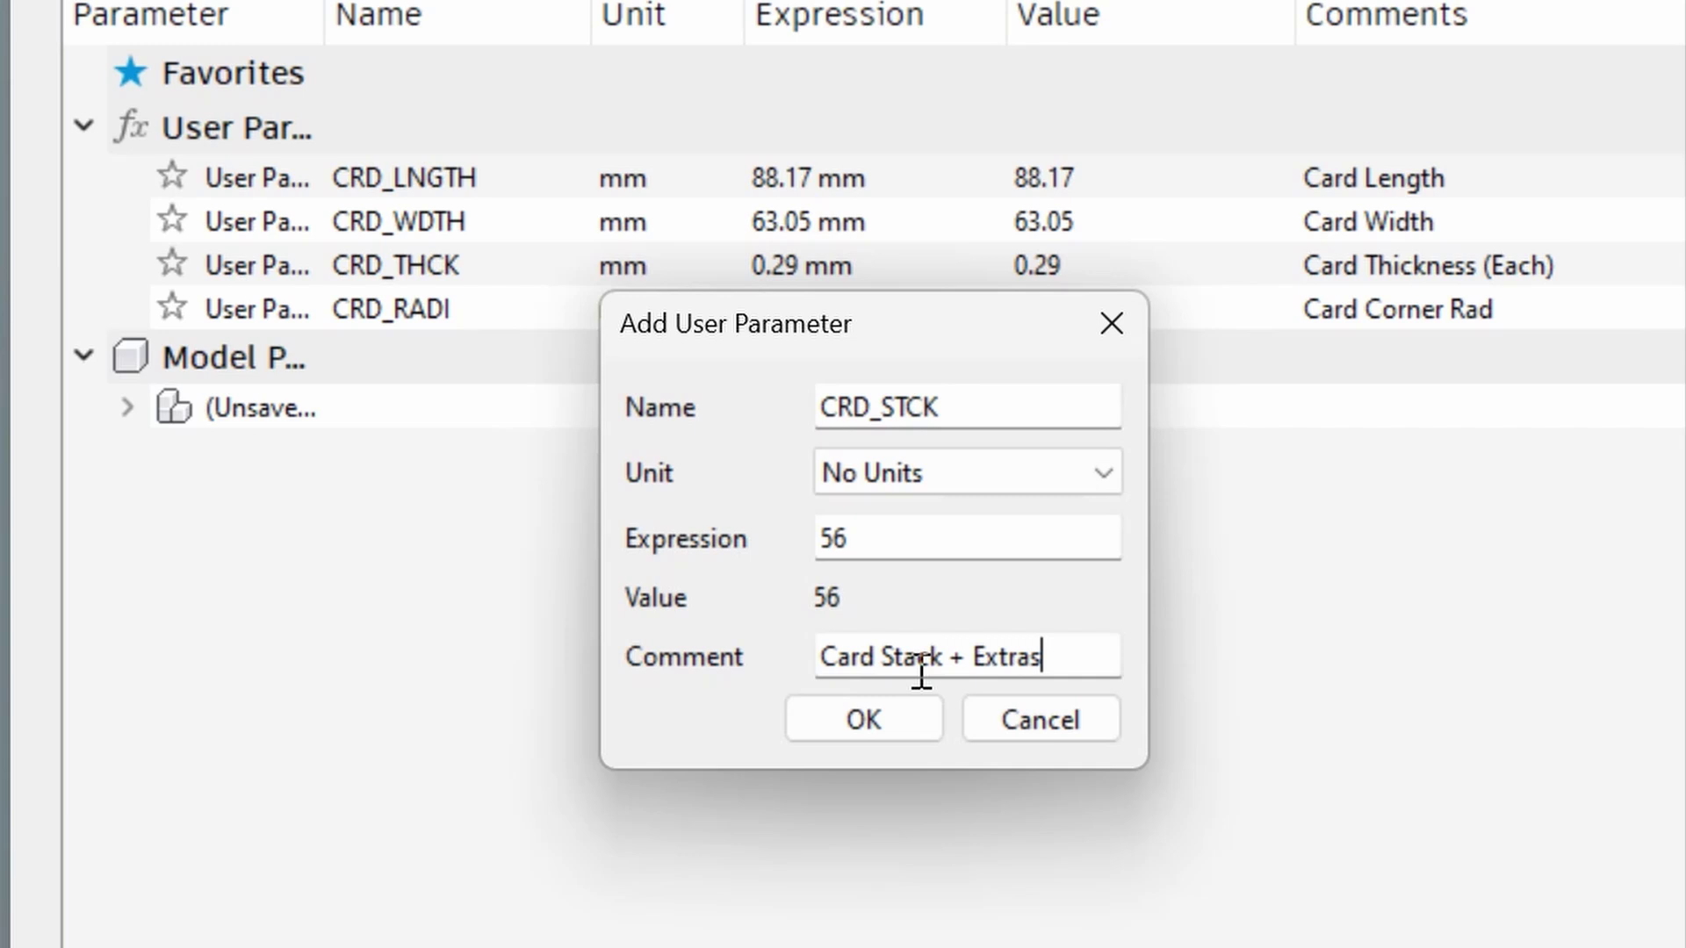
pyautogui.write('4')
pyautogui.press('Return')
pyautogui.write('C')
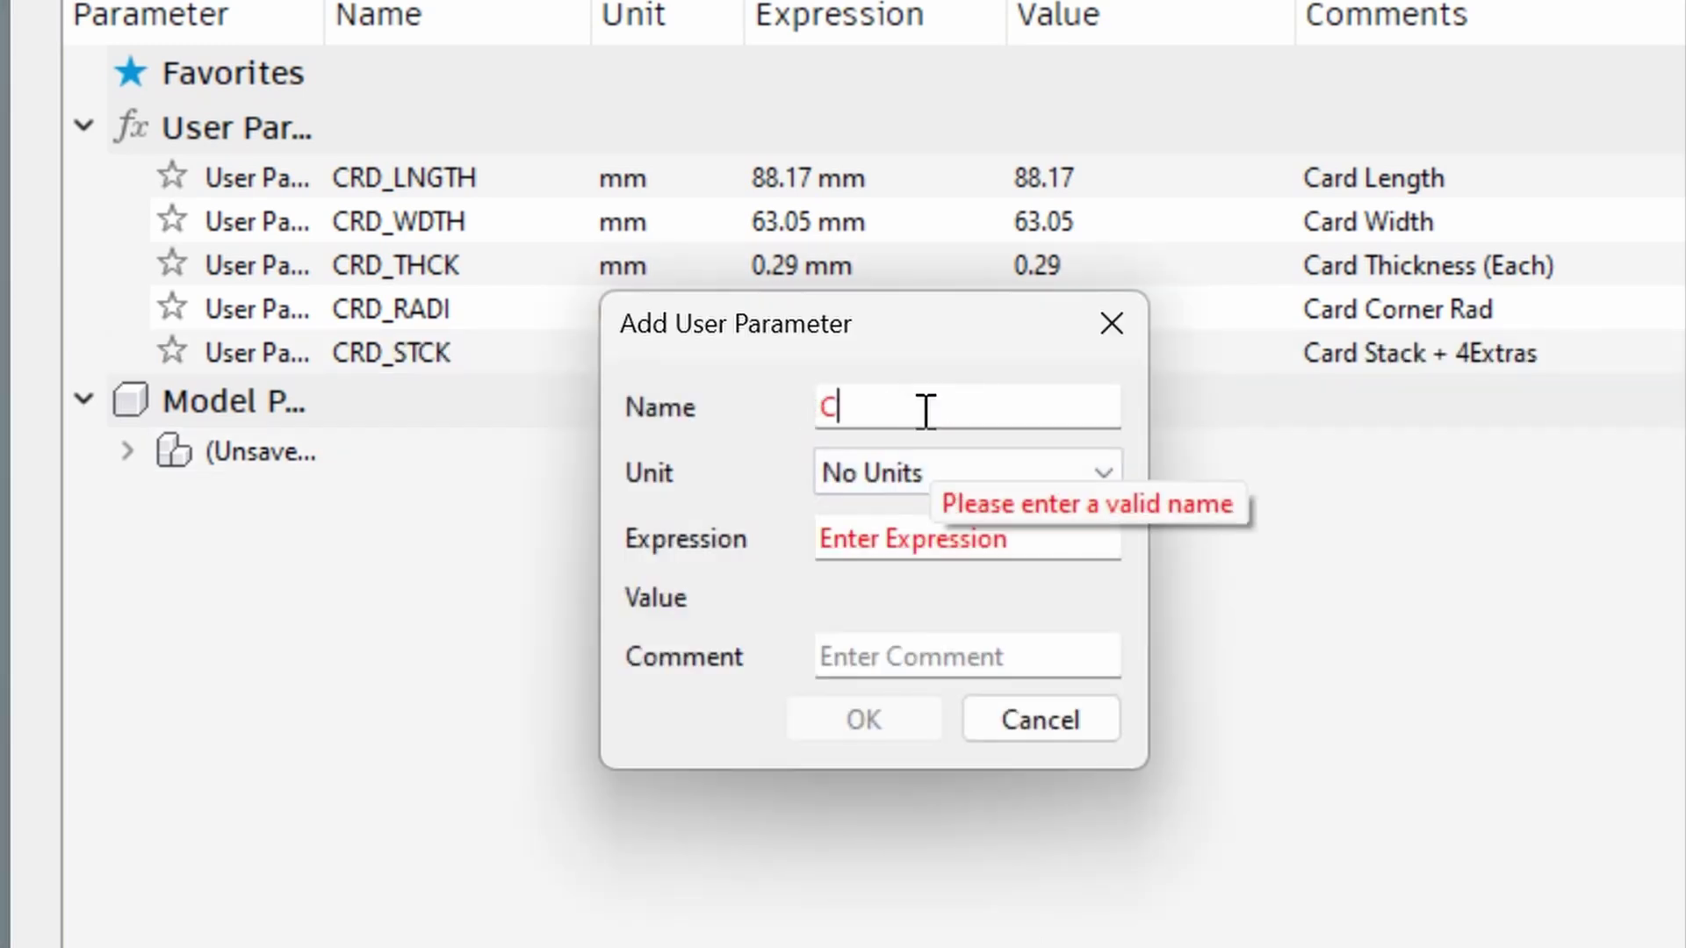
pyautogui.write('RD_EXTRA')
pyautogui.write('CRD_STCK*1.2')
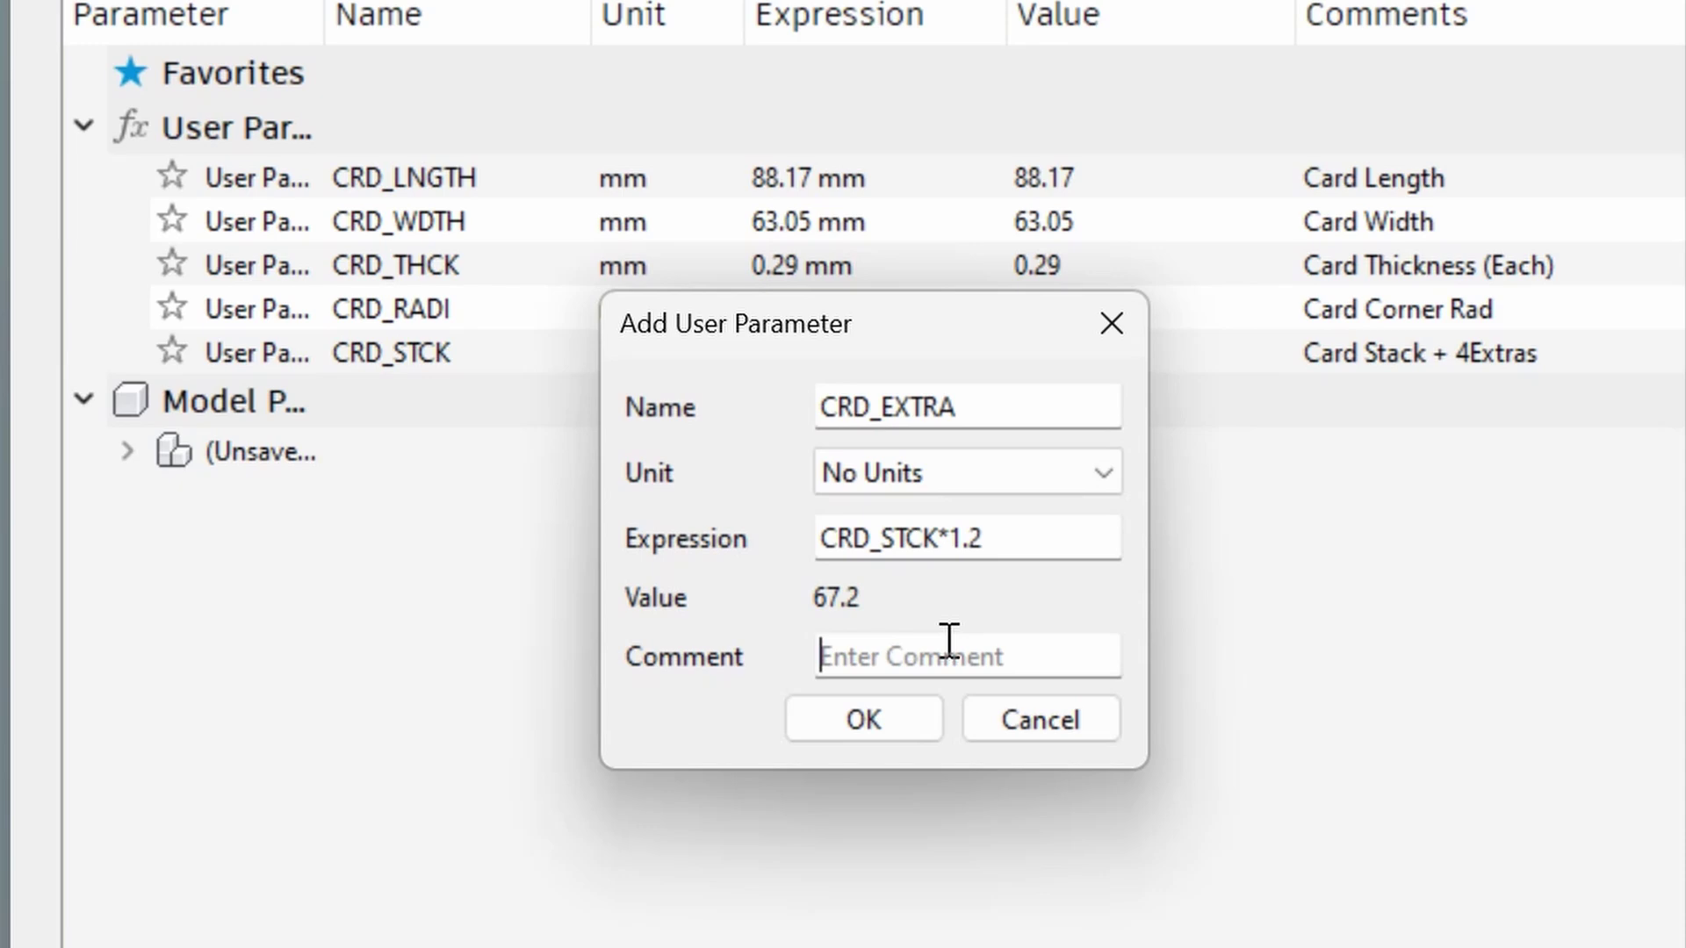
pyautogui.write('Allowance')
# Commit CRD_EXTRA and fillet the card outline's corners with CRD_RADI
pyautogui.press('Return')
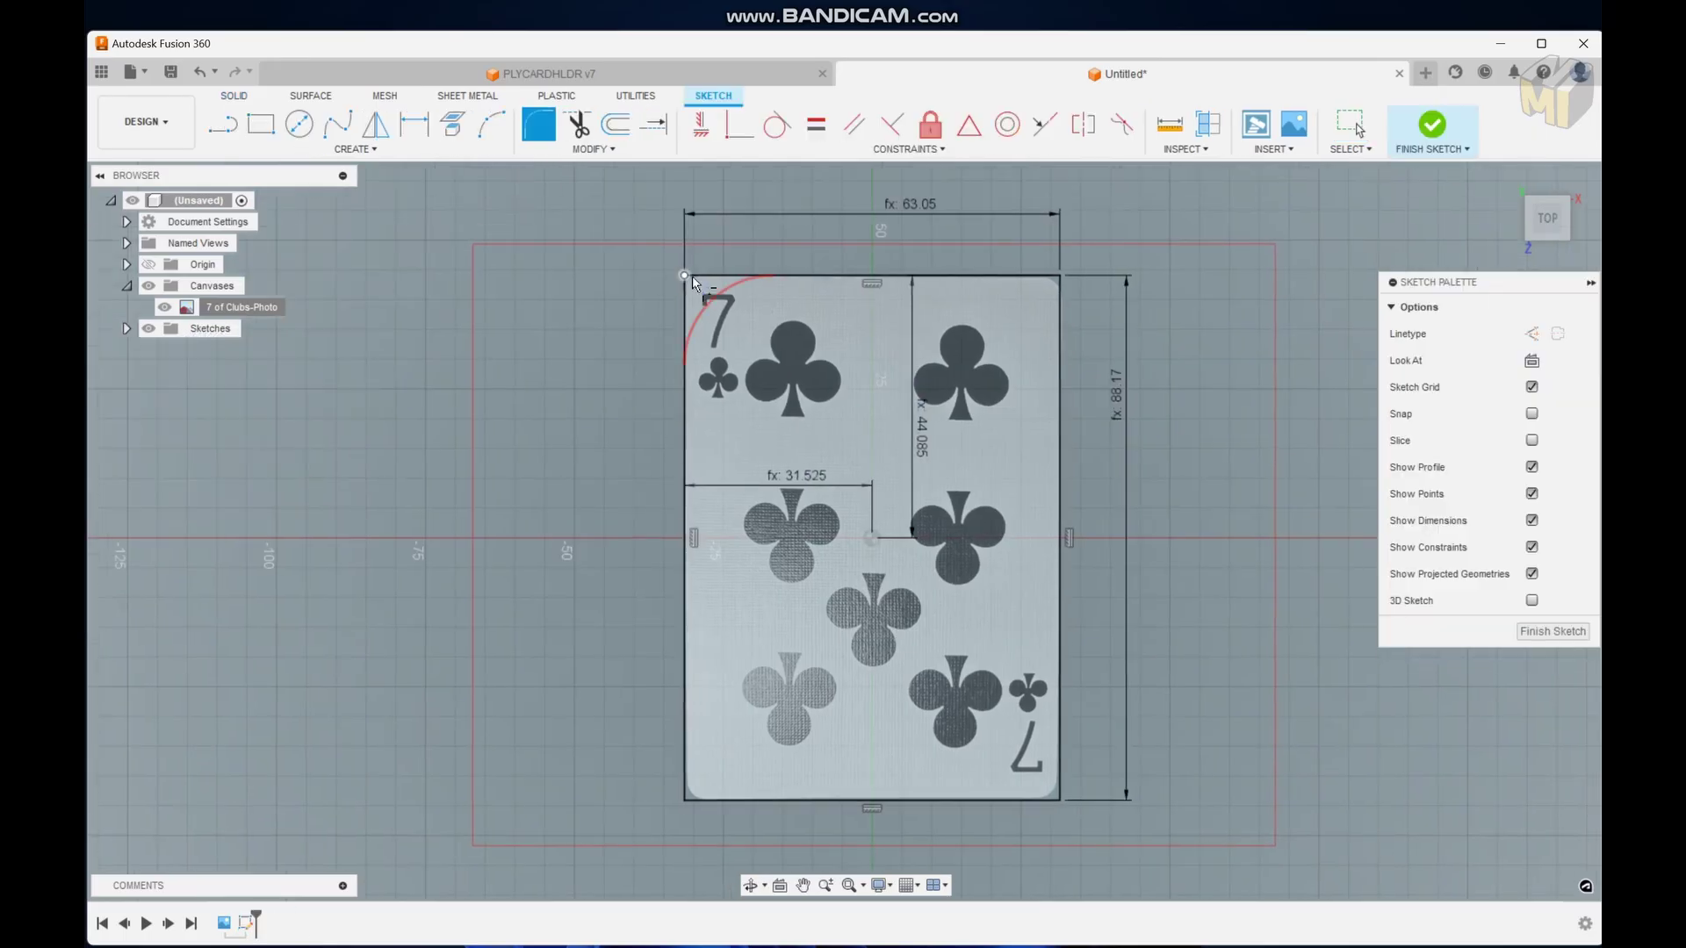
pyautogui.click(696, 282)
pyautogui.write('CRD_STCK')
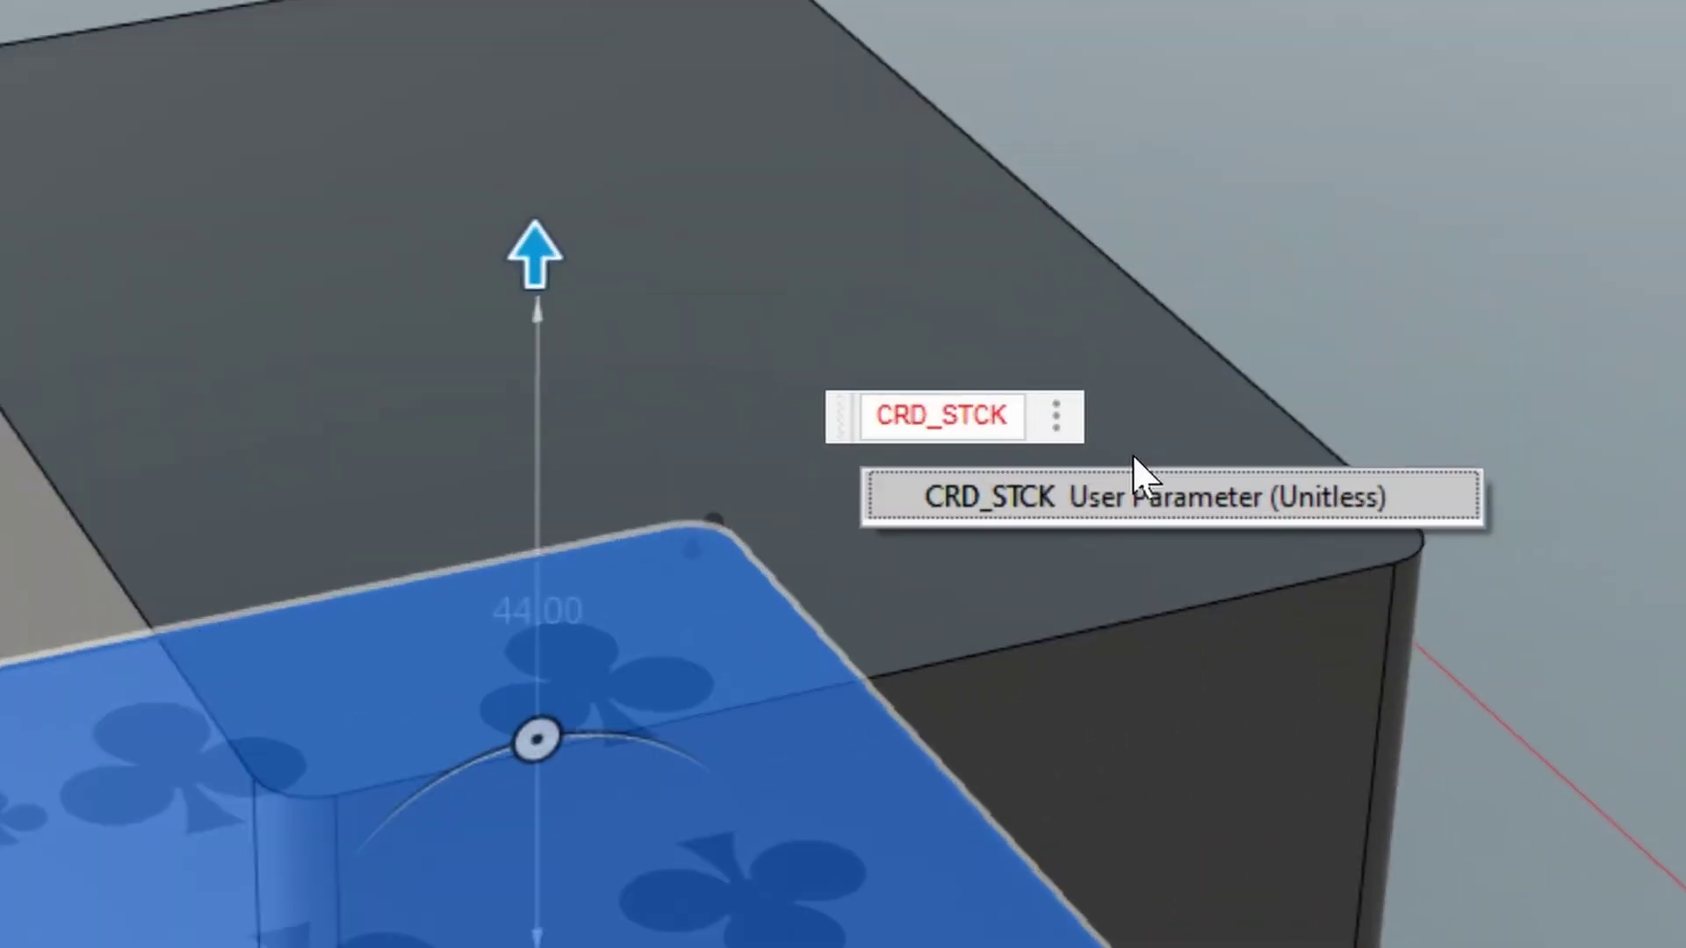
# Extrude the outline by CRD_STCK*CRD_THCK, then draw a straight and zigzag line on the ASMR LINES page
pyautogui.write('*')
pyautogui.write('crd')
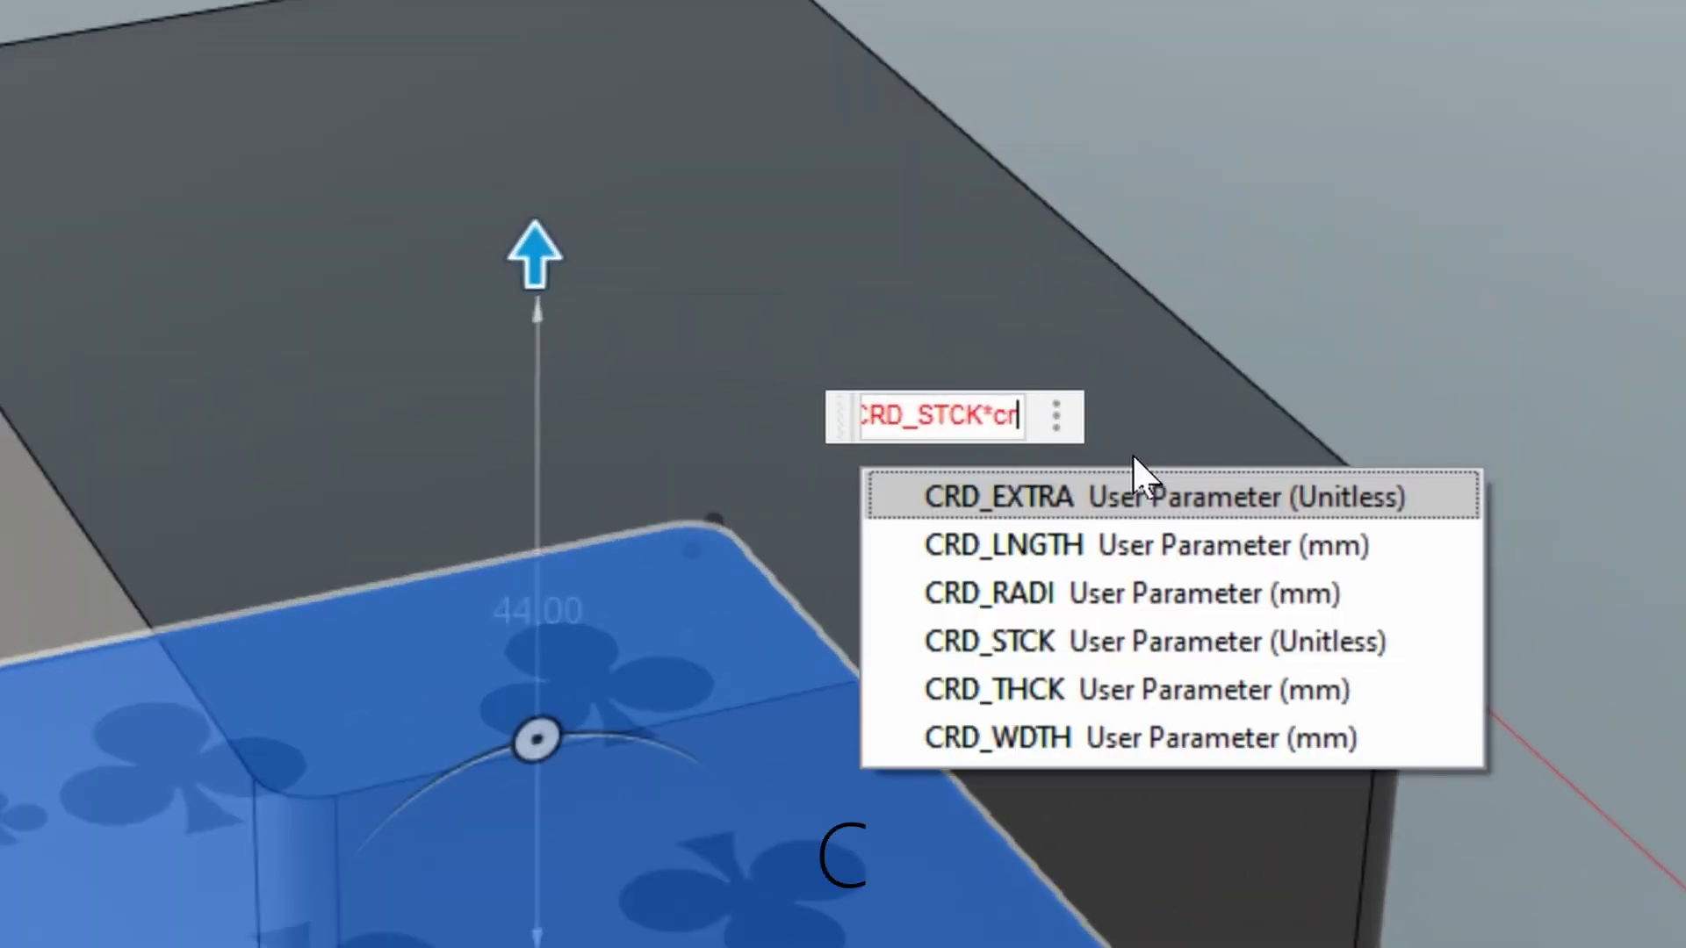
pyautogui.click(1081, 683)
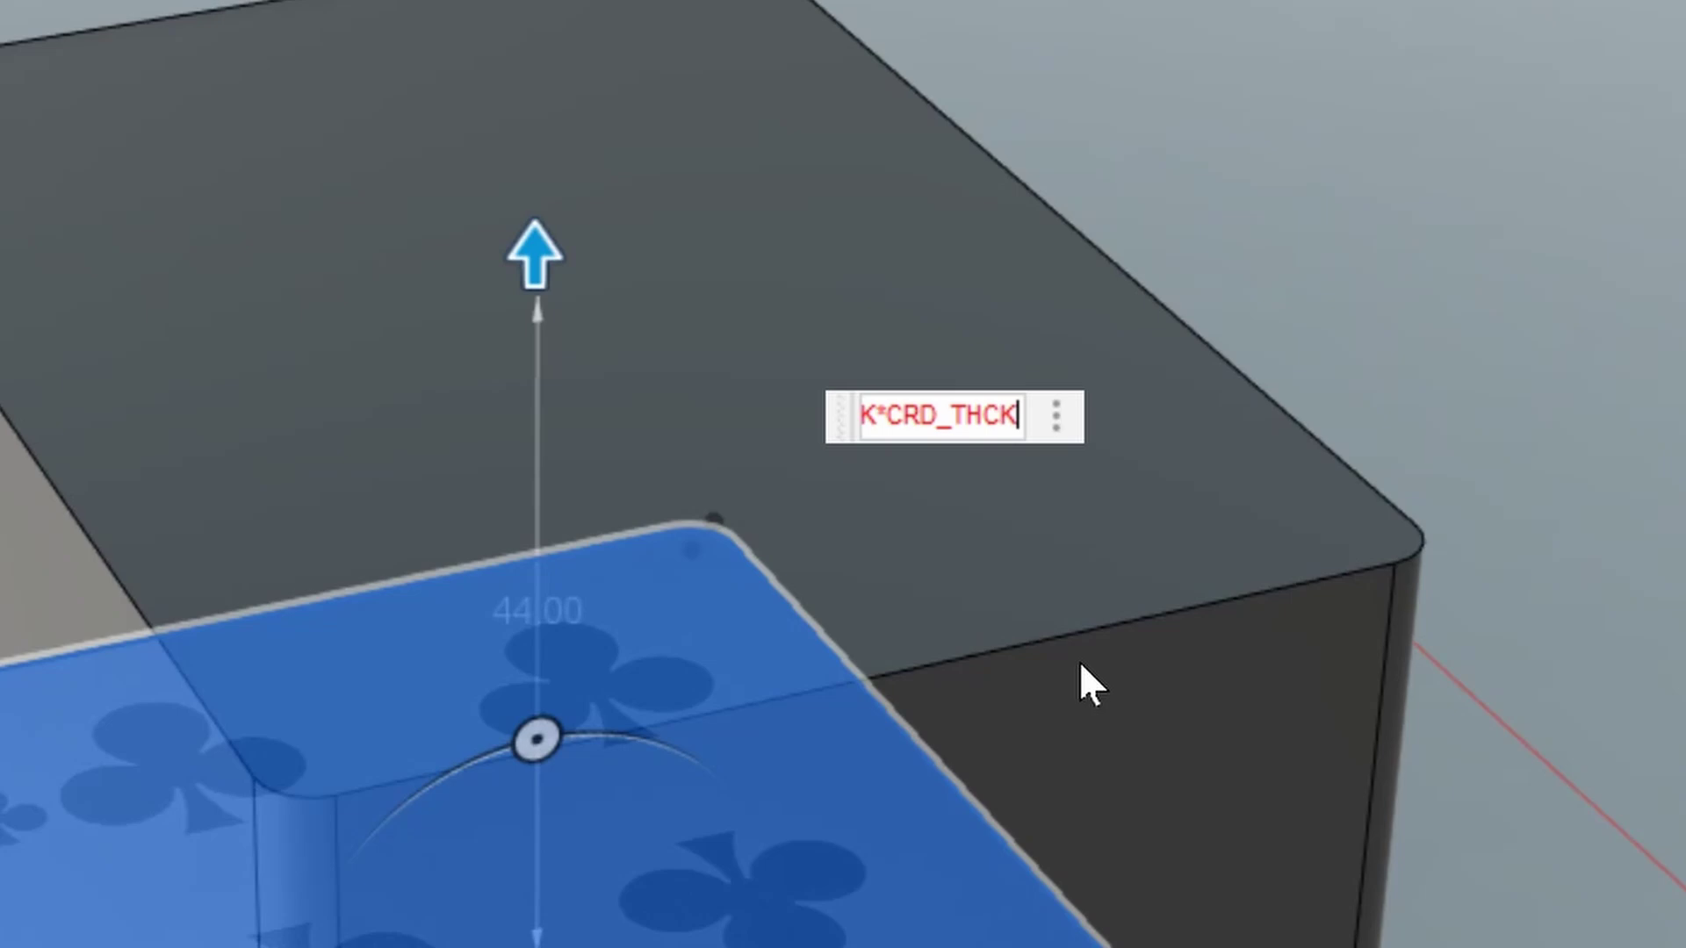
pyautogui.press('Return')
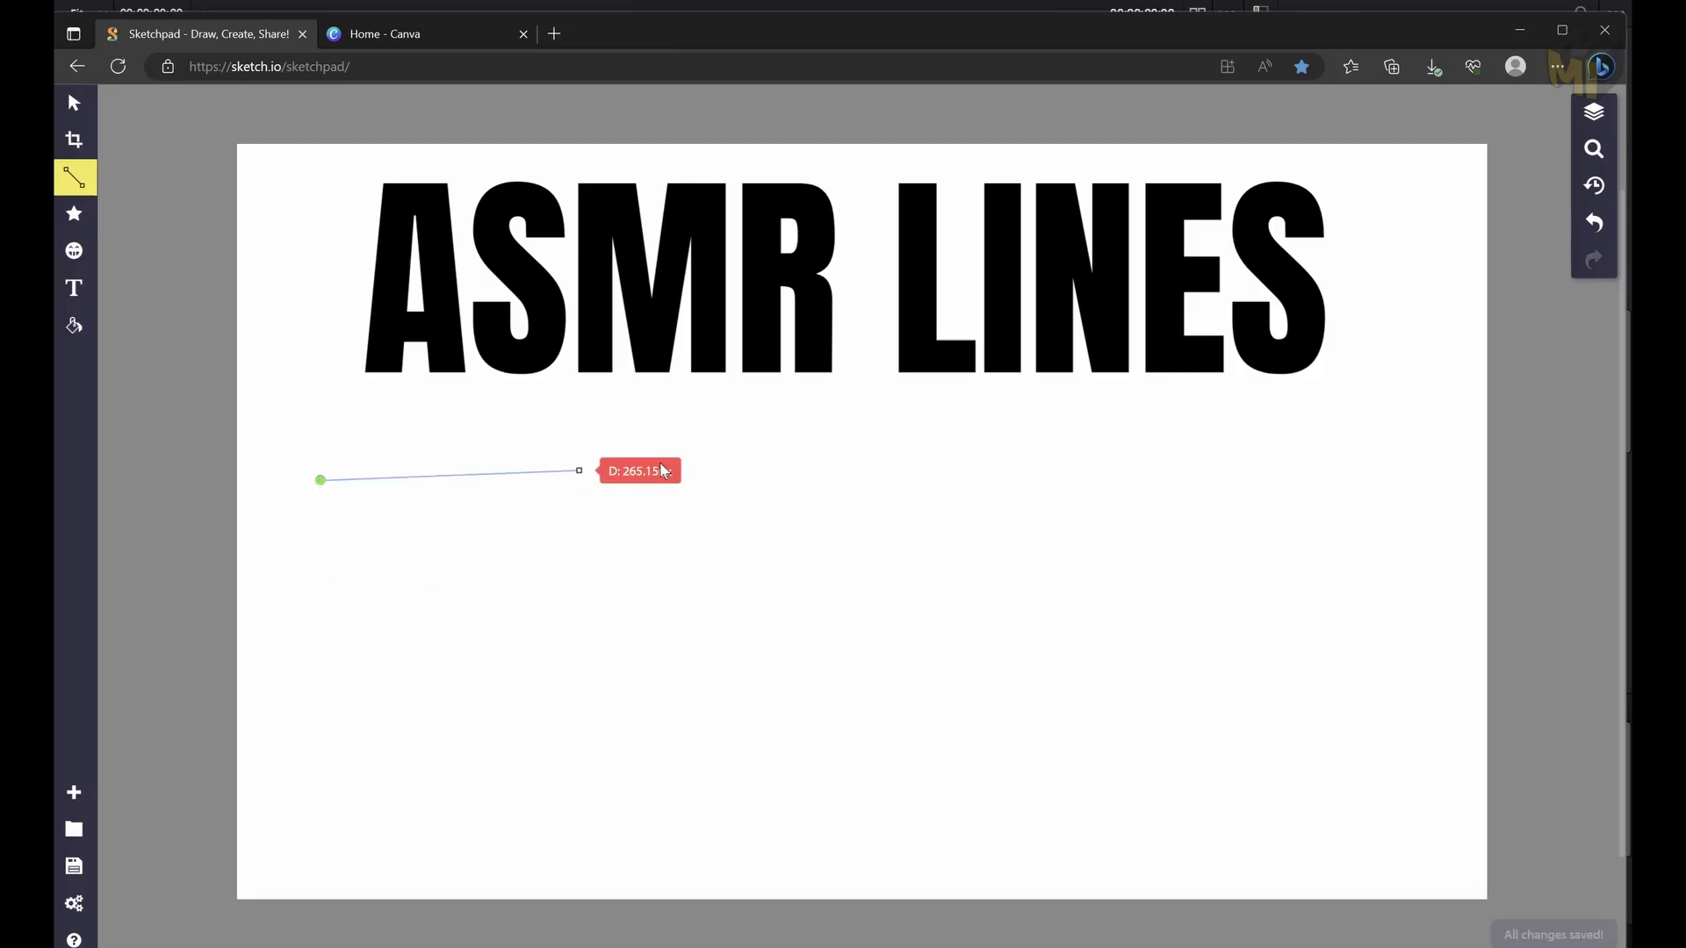
pyautogui.moveTo(661, 470); pyautogui.dragTo(1373, 478)
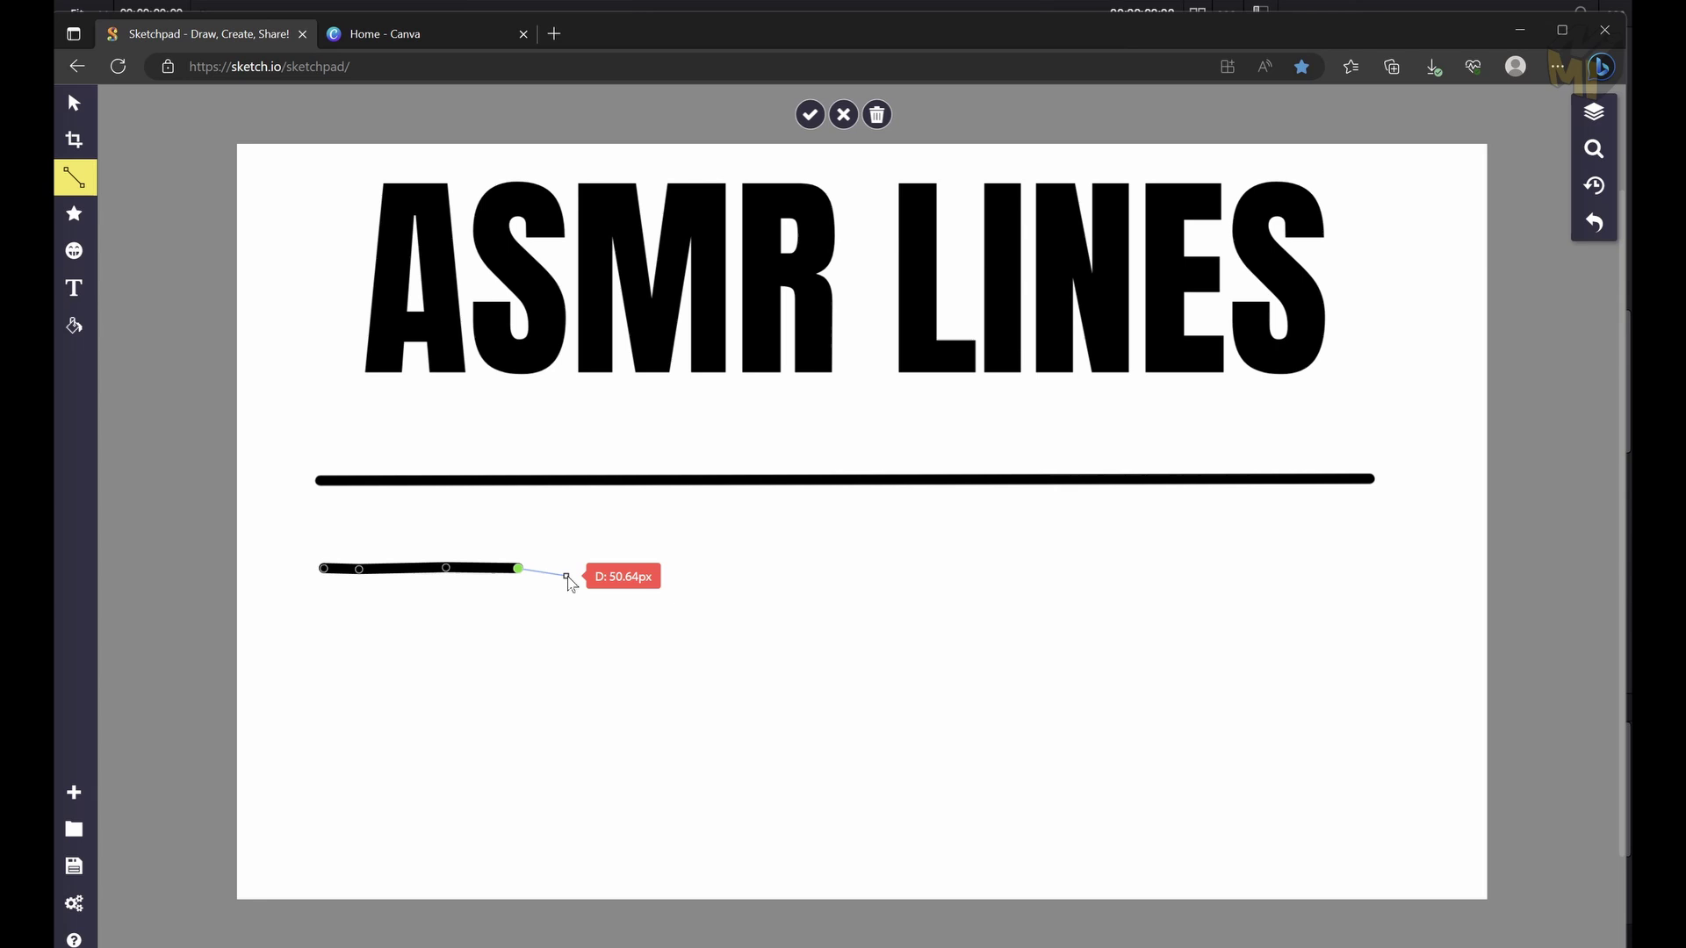
pyautogui.moveTo(700, 575)
pyautogui.mouseDown()
pyautogui.moveTo(1092, 551)
pyautogui.moveTo(1239, 593)
pyautogui.moveTo(1399, 603)
pyautogui.mouseUp()
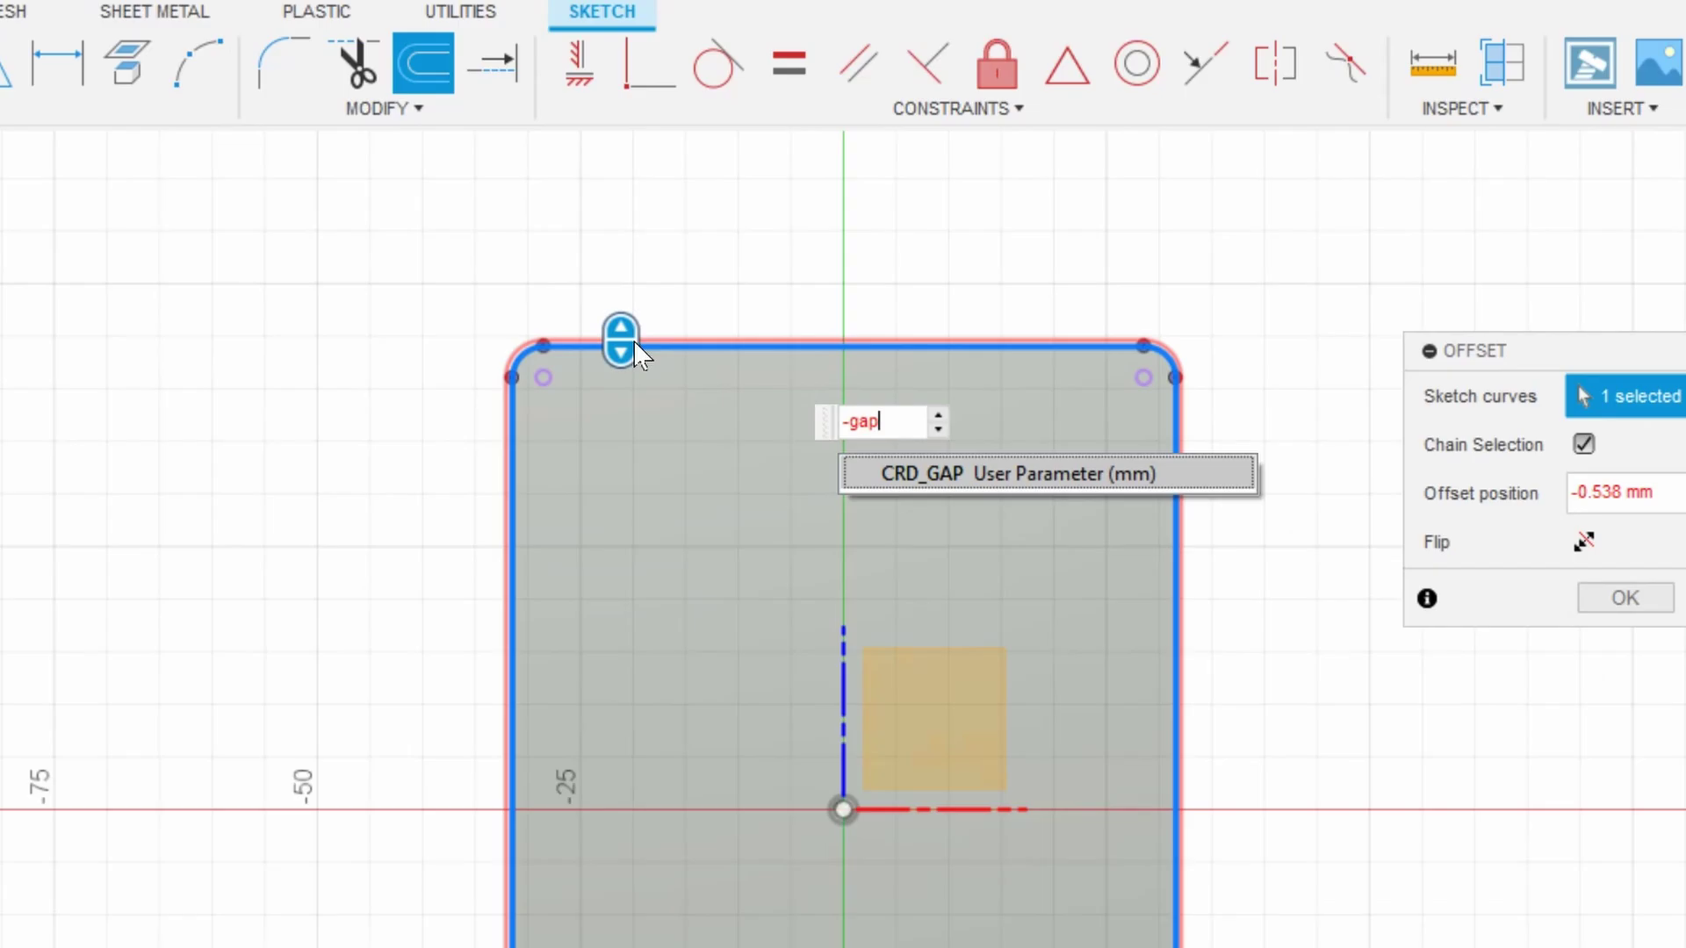
# Confirm the CRD_GAP offset of the card outline and begin a second outward offset
pyautogui.press('Return')
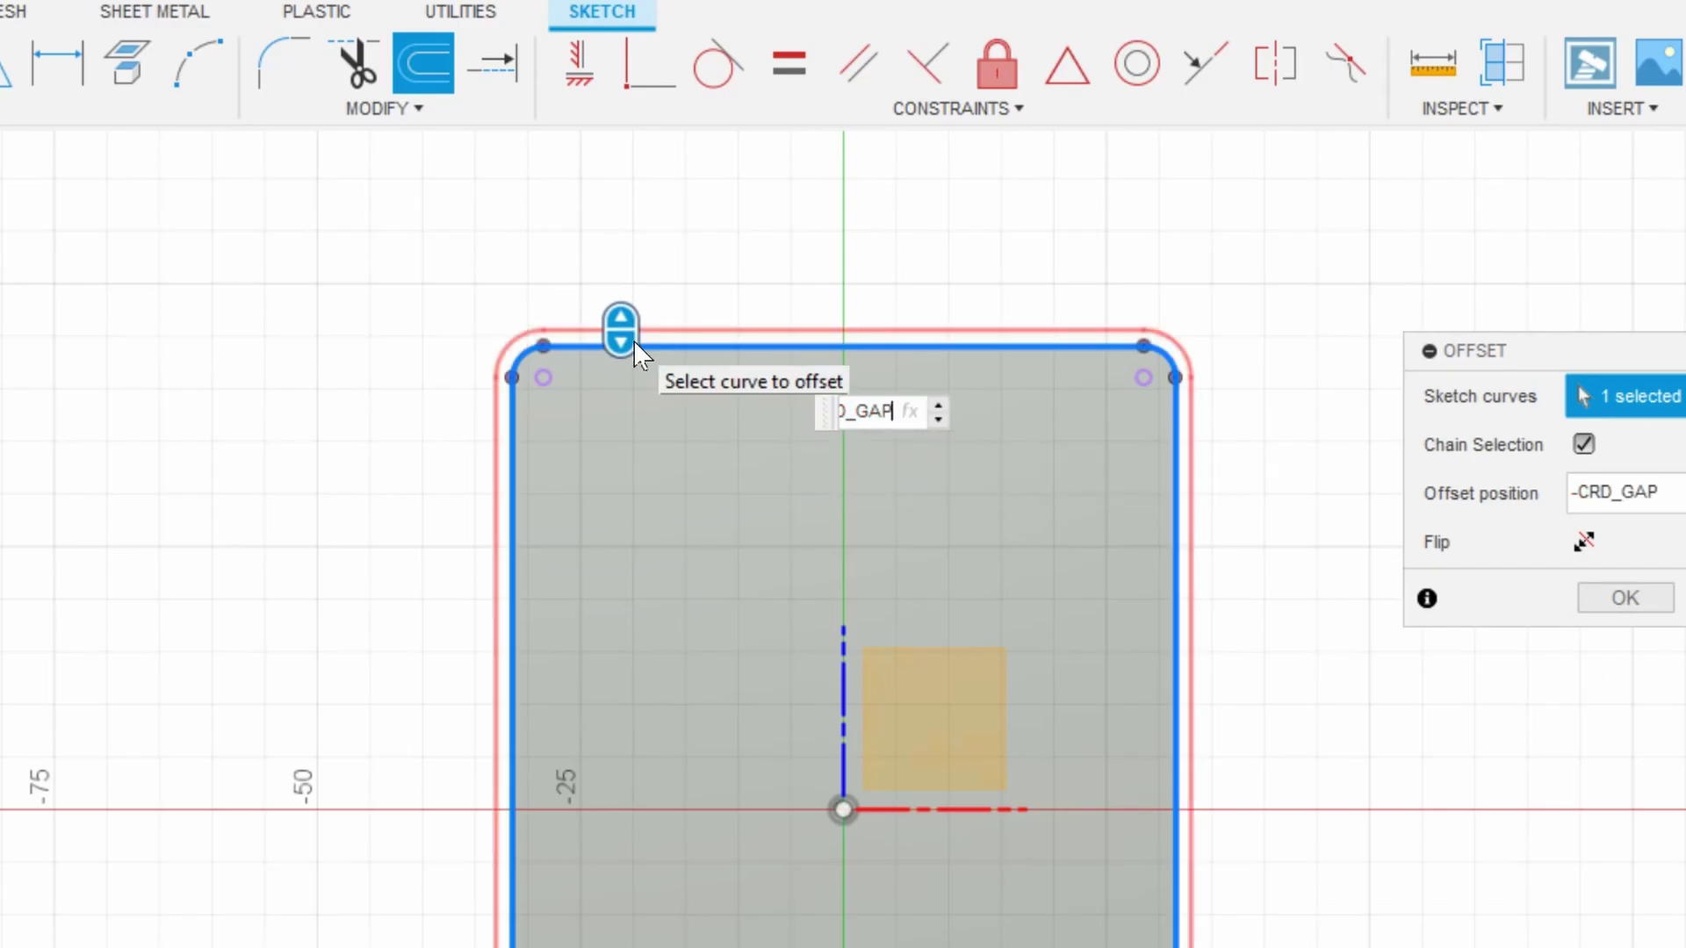
pyautogui.press('Return')
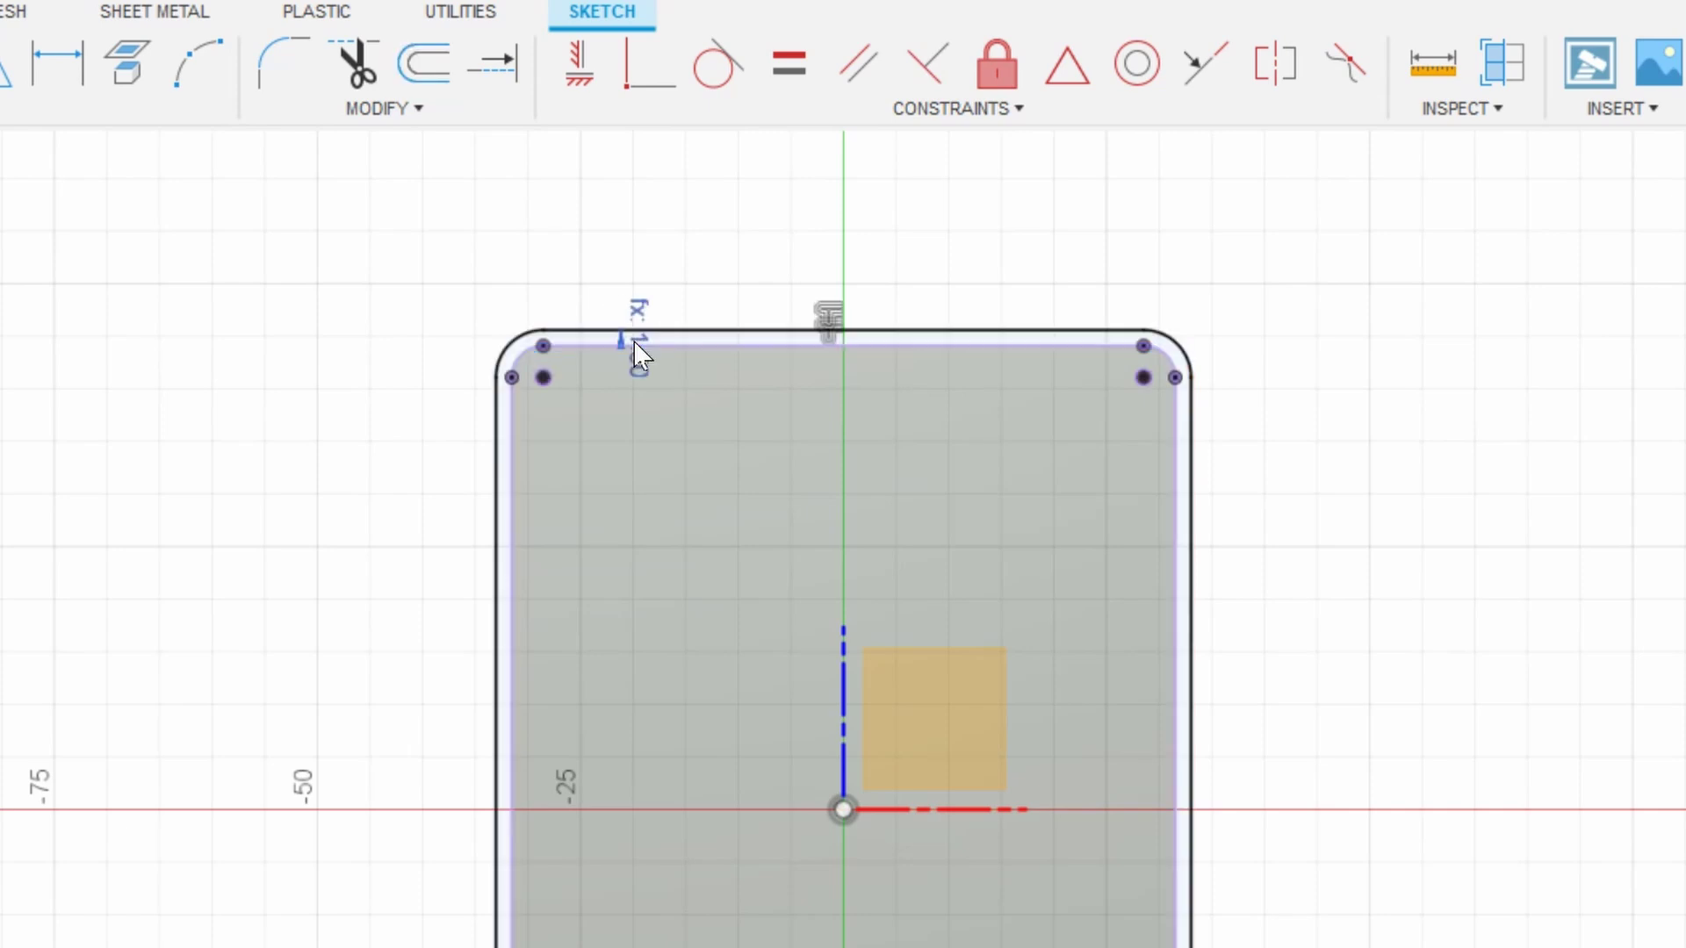
pyautogui.press('o')
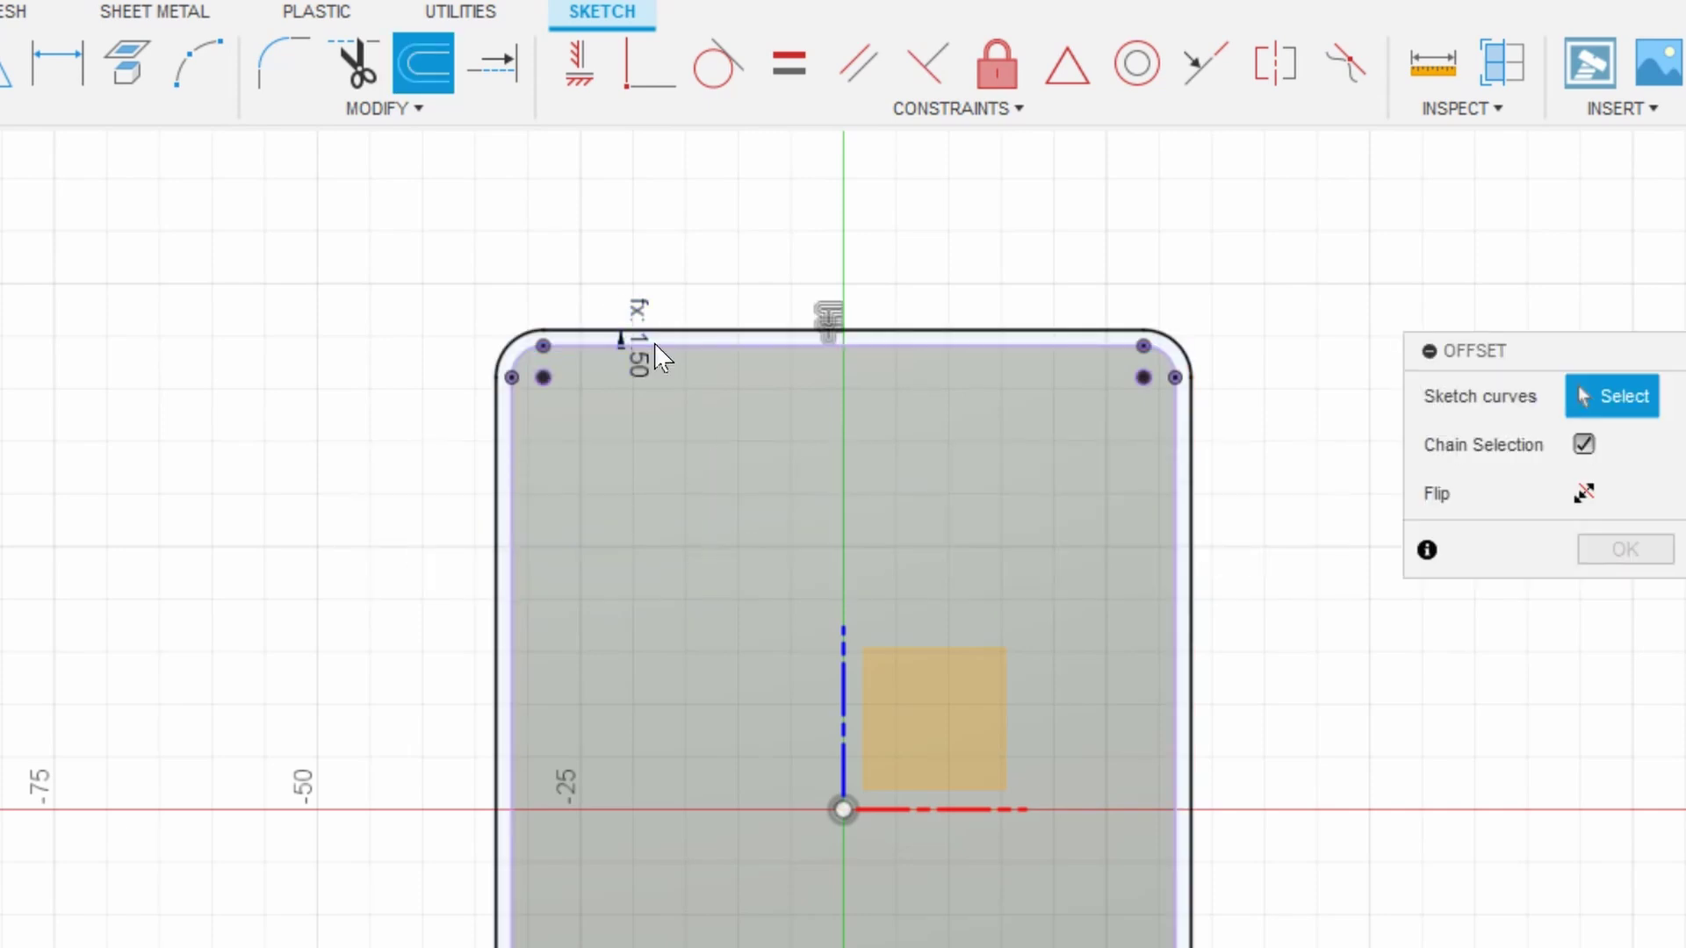
pyautogui.click(685, 346)
pyautogui.moveTo(685, 346); pyautogui.dragTo(682, 282)
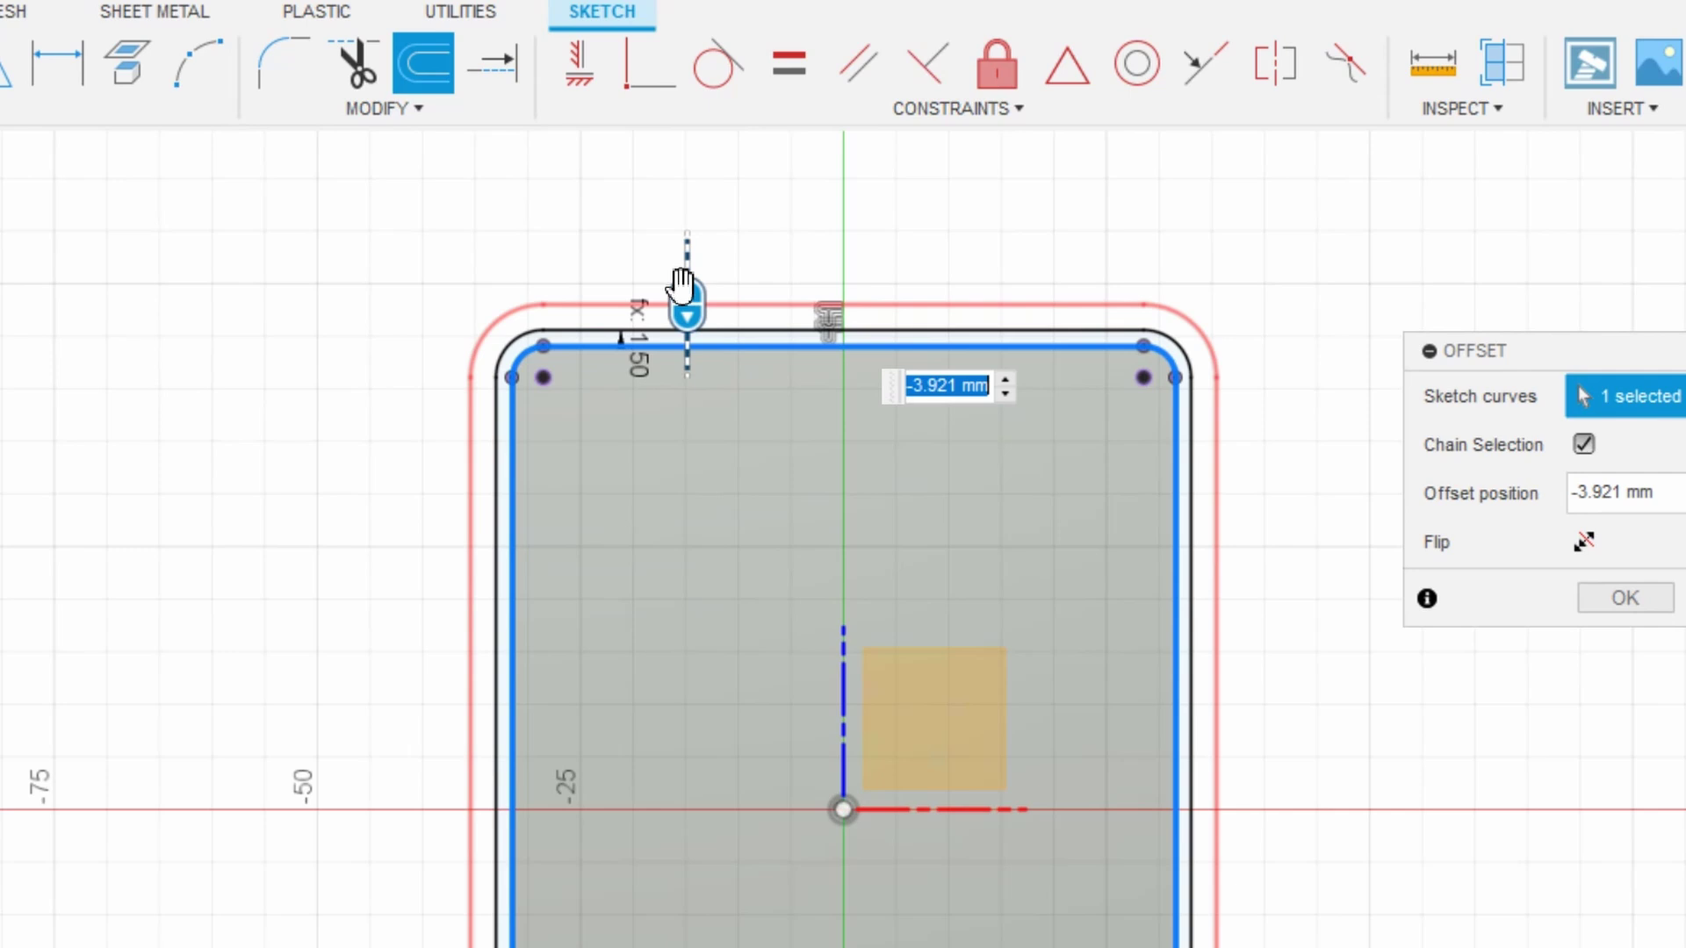
# Set the second offset distance to -WL_THCK-CRD_GAP and confirm the wall outline
pyautogui.write('-')
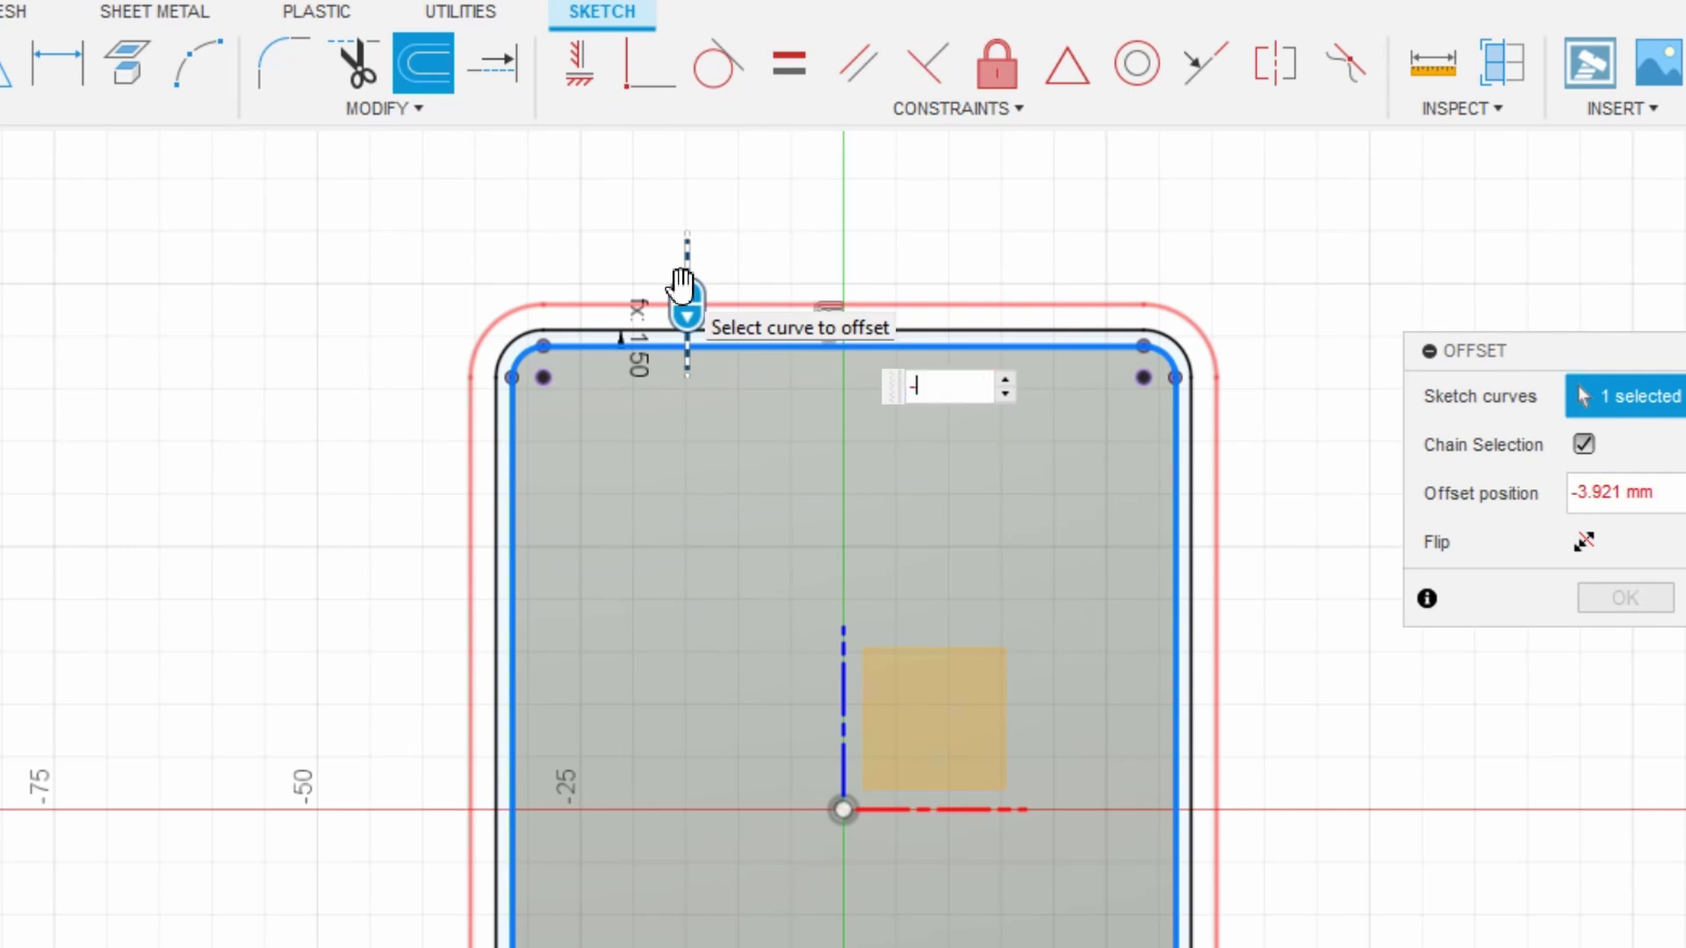
pyautogui.write('w')
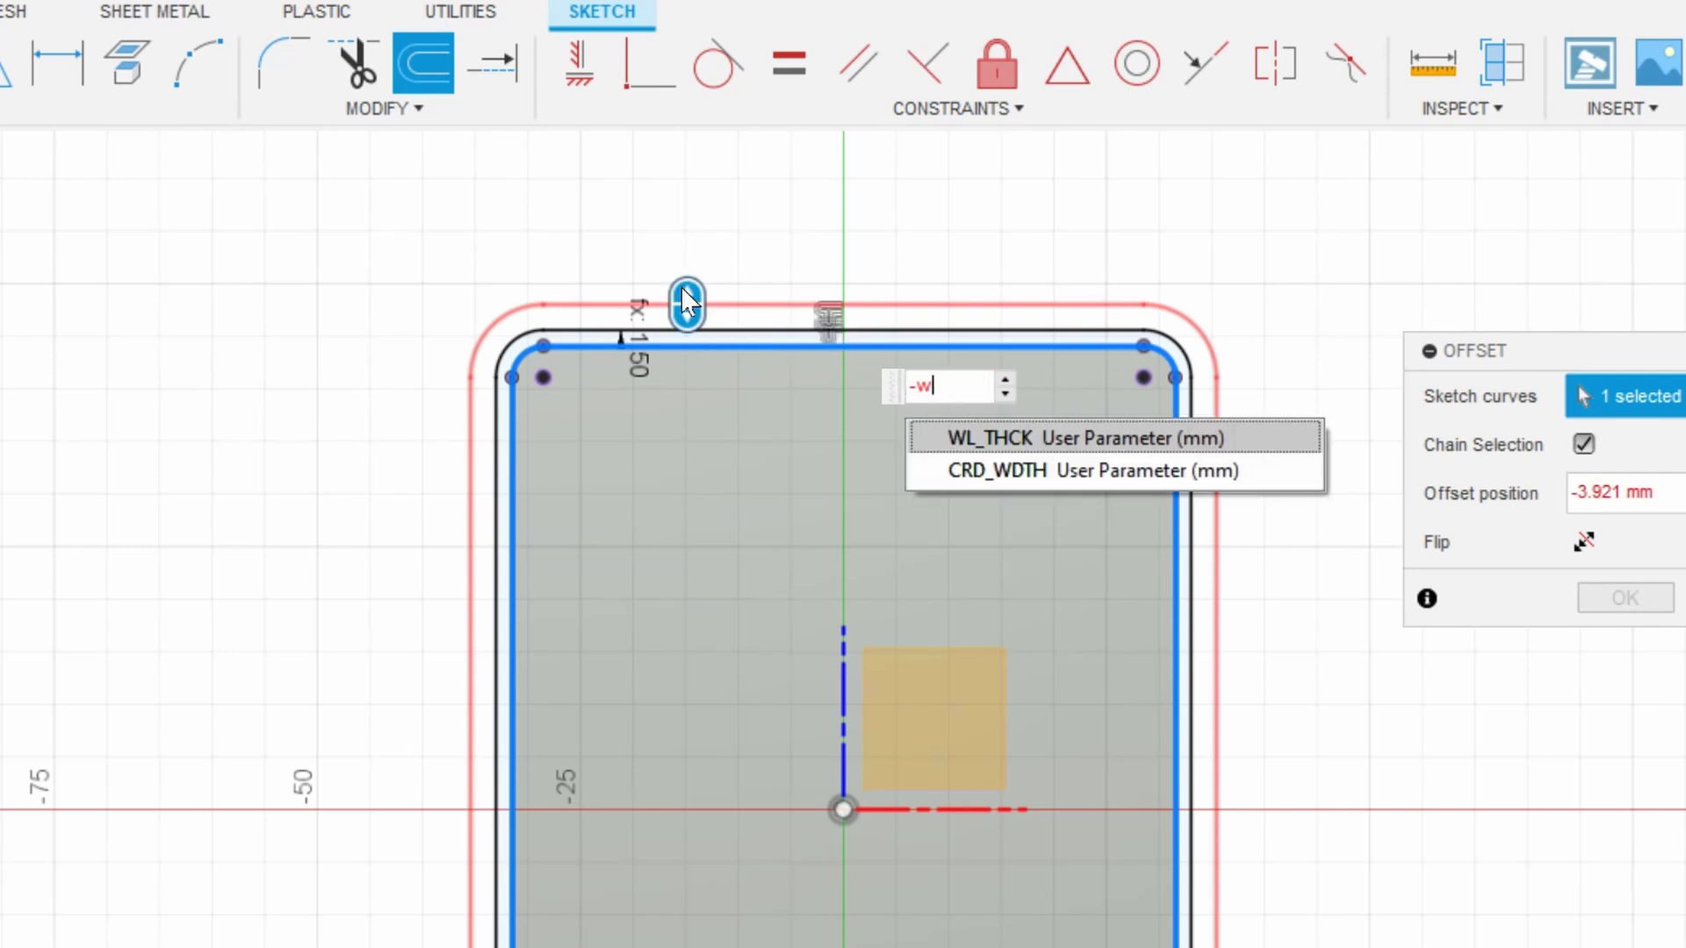
pyautogui.click(1003, 435)
pyautogui.write('-')
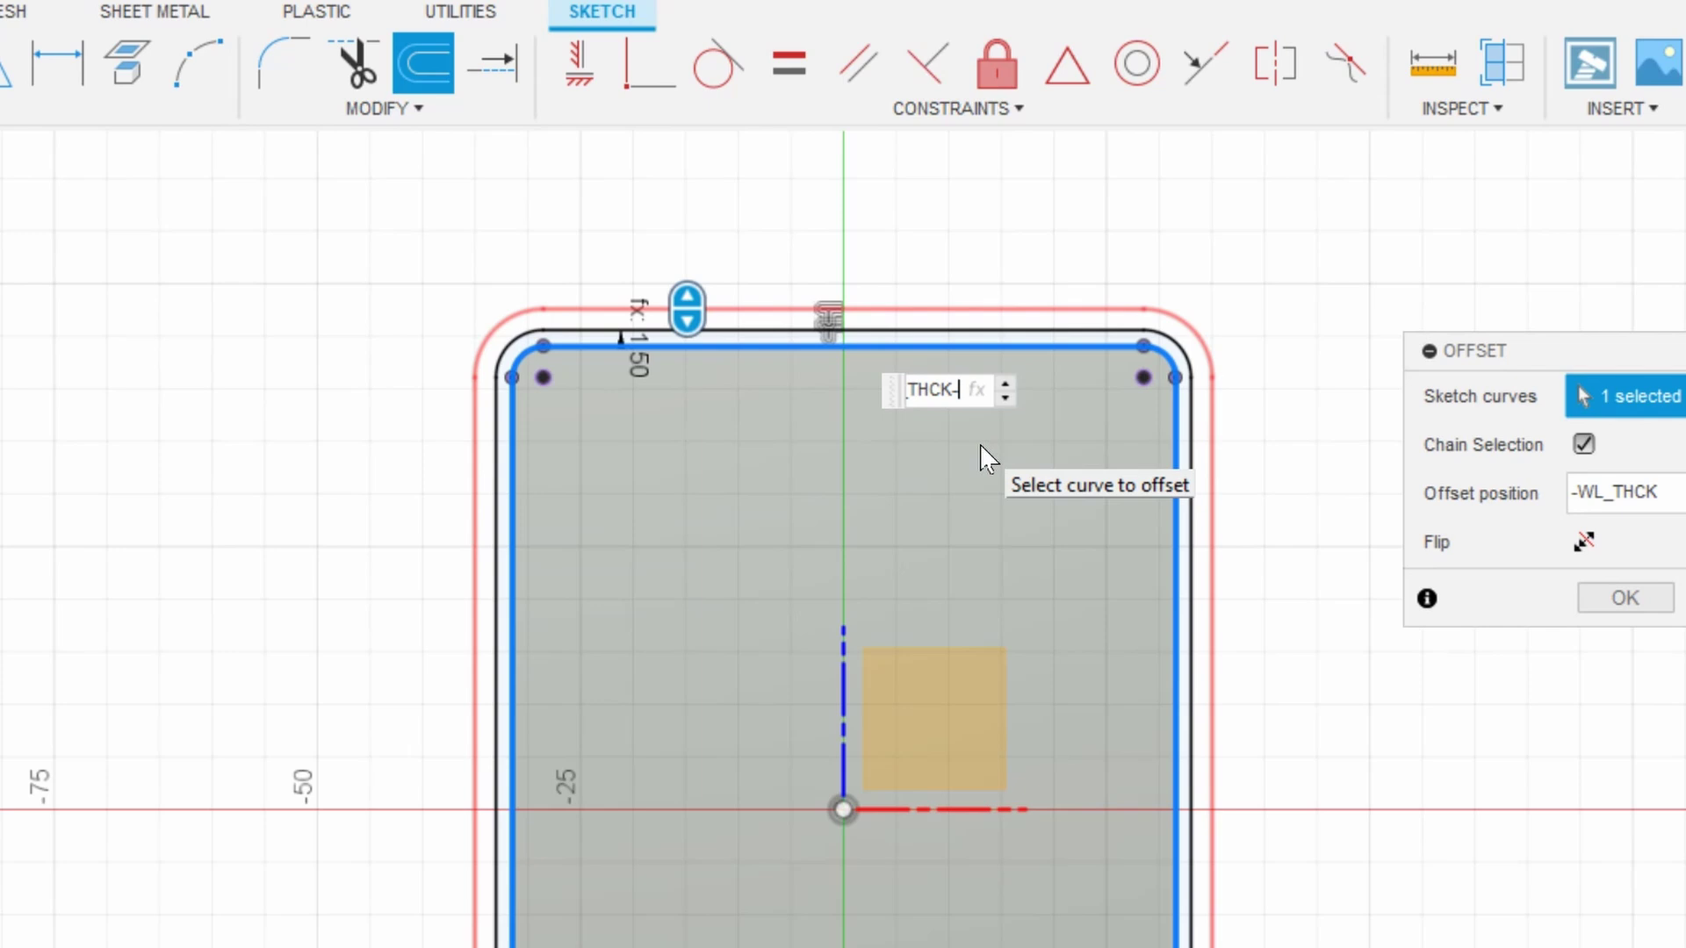
pyautogui.write('crd')
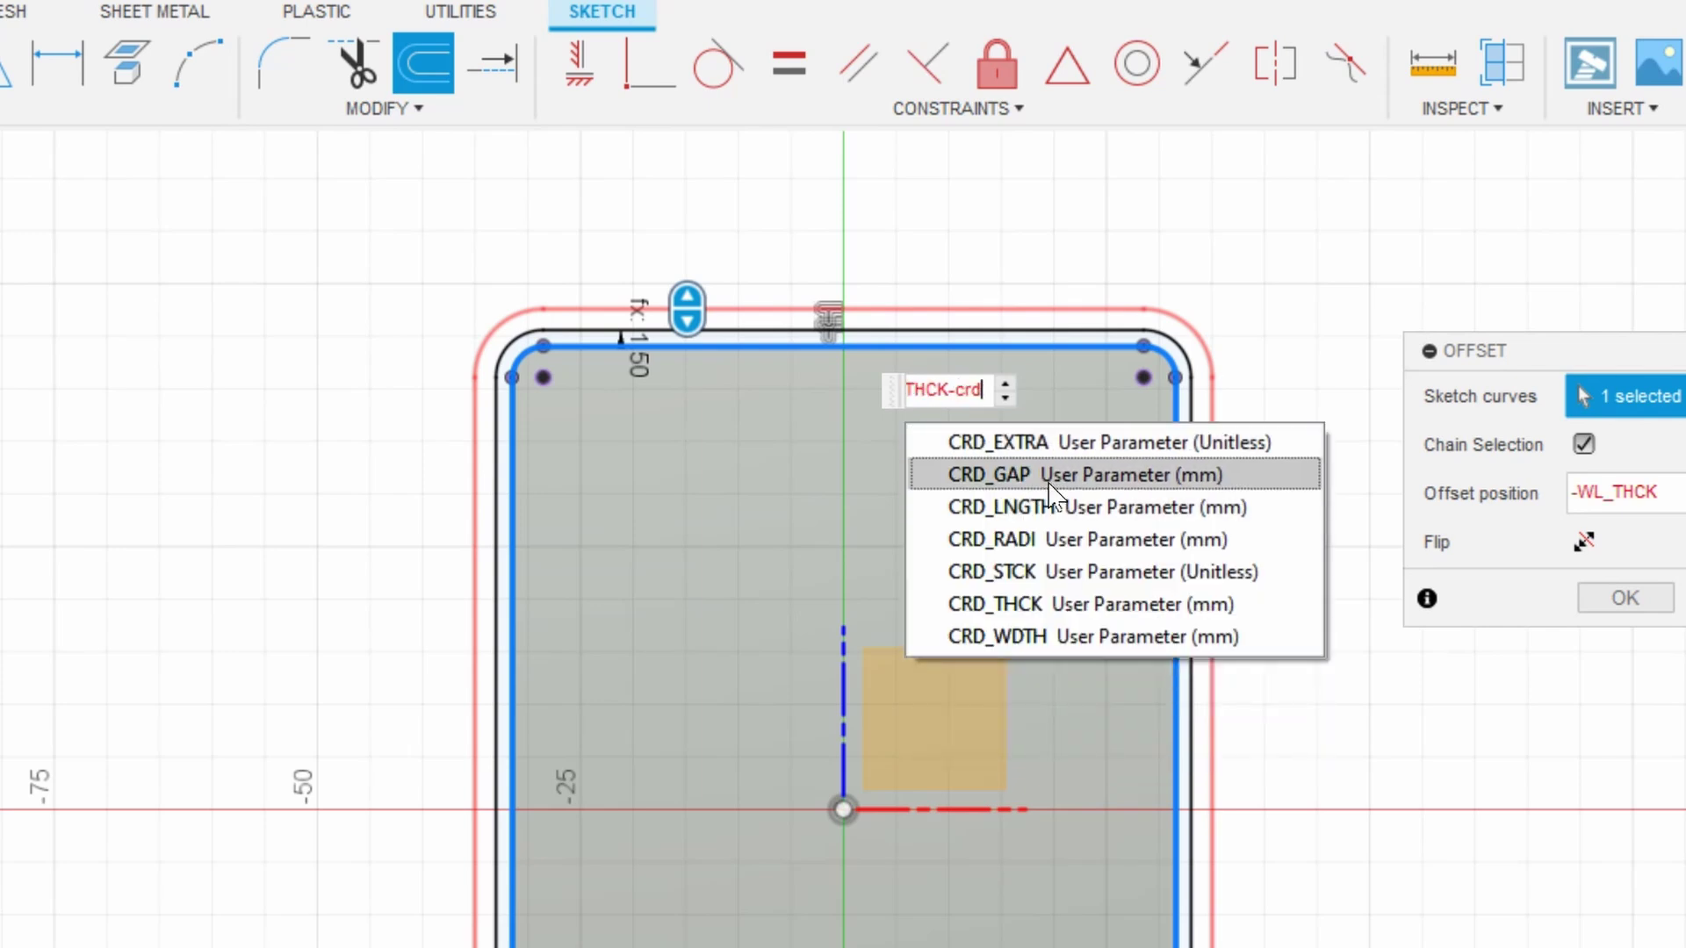
pyautogui.click(990, 479)
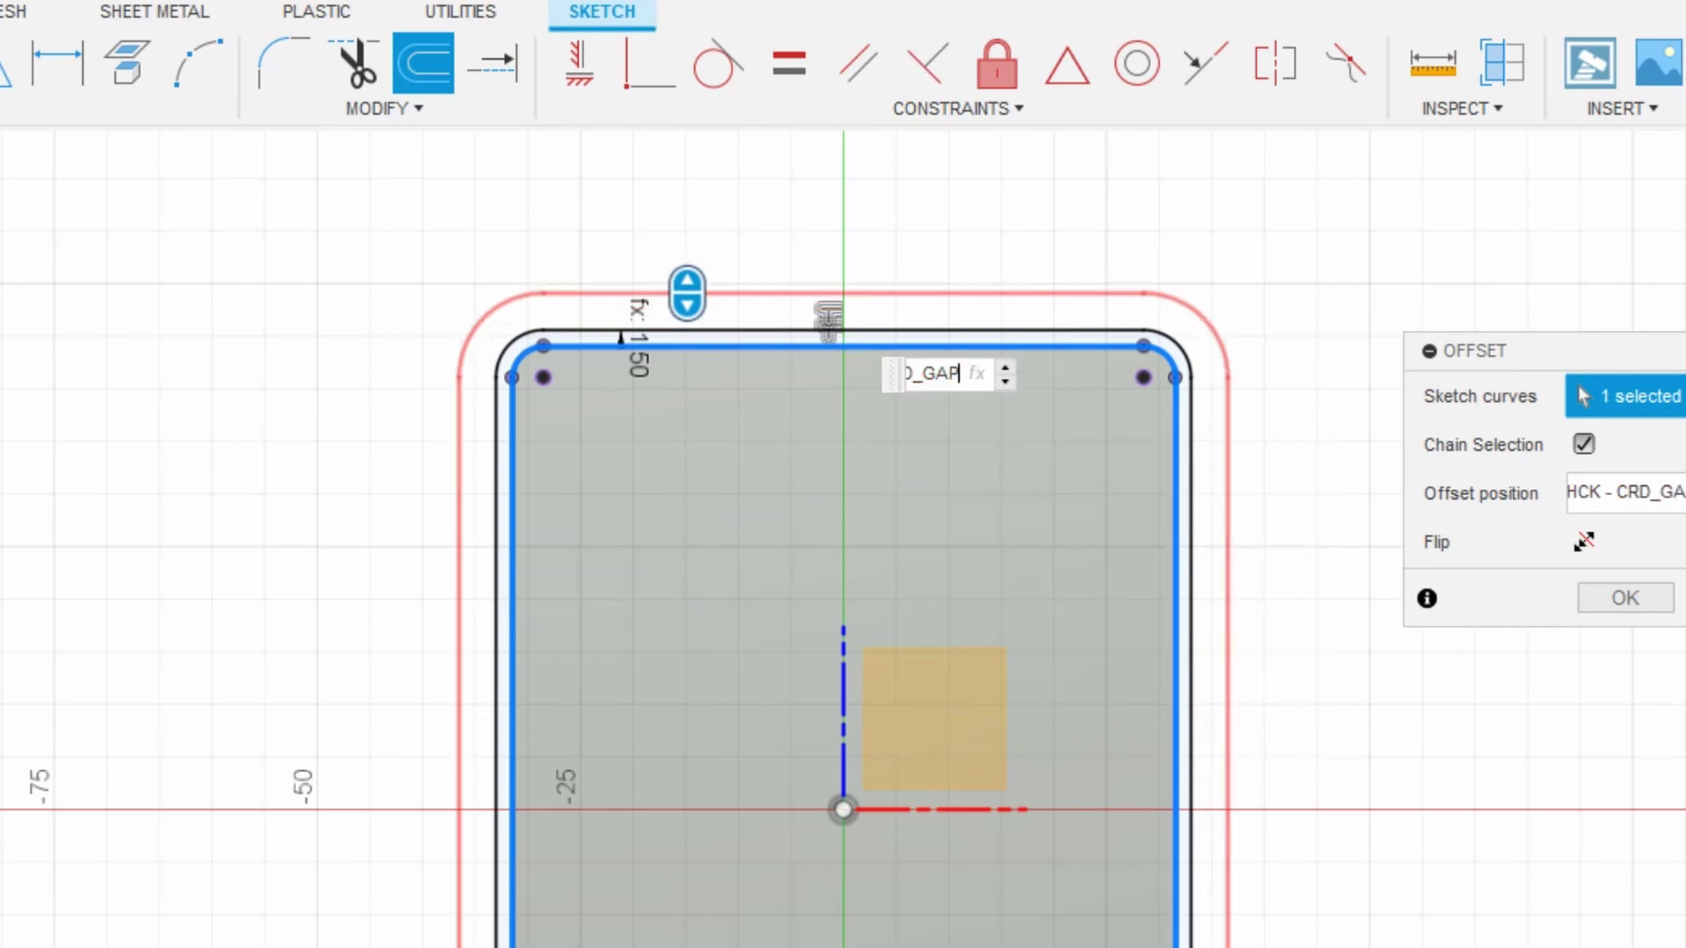
pyautogui.click(1625, 600)
pyautogui.scroll(3, 647, 346)
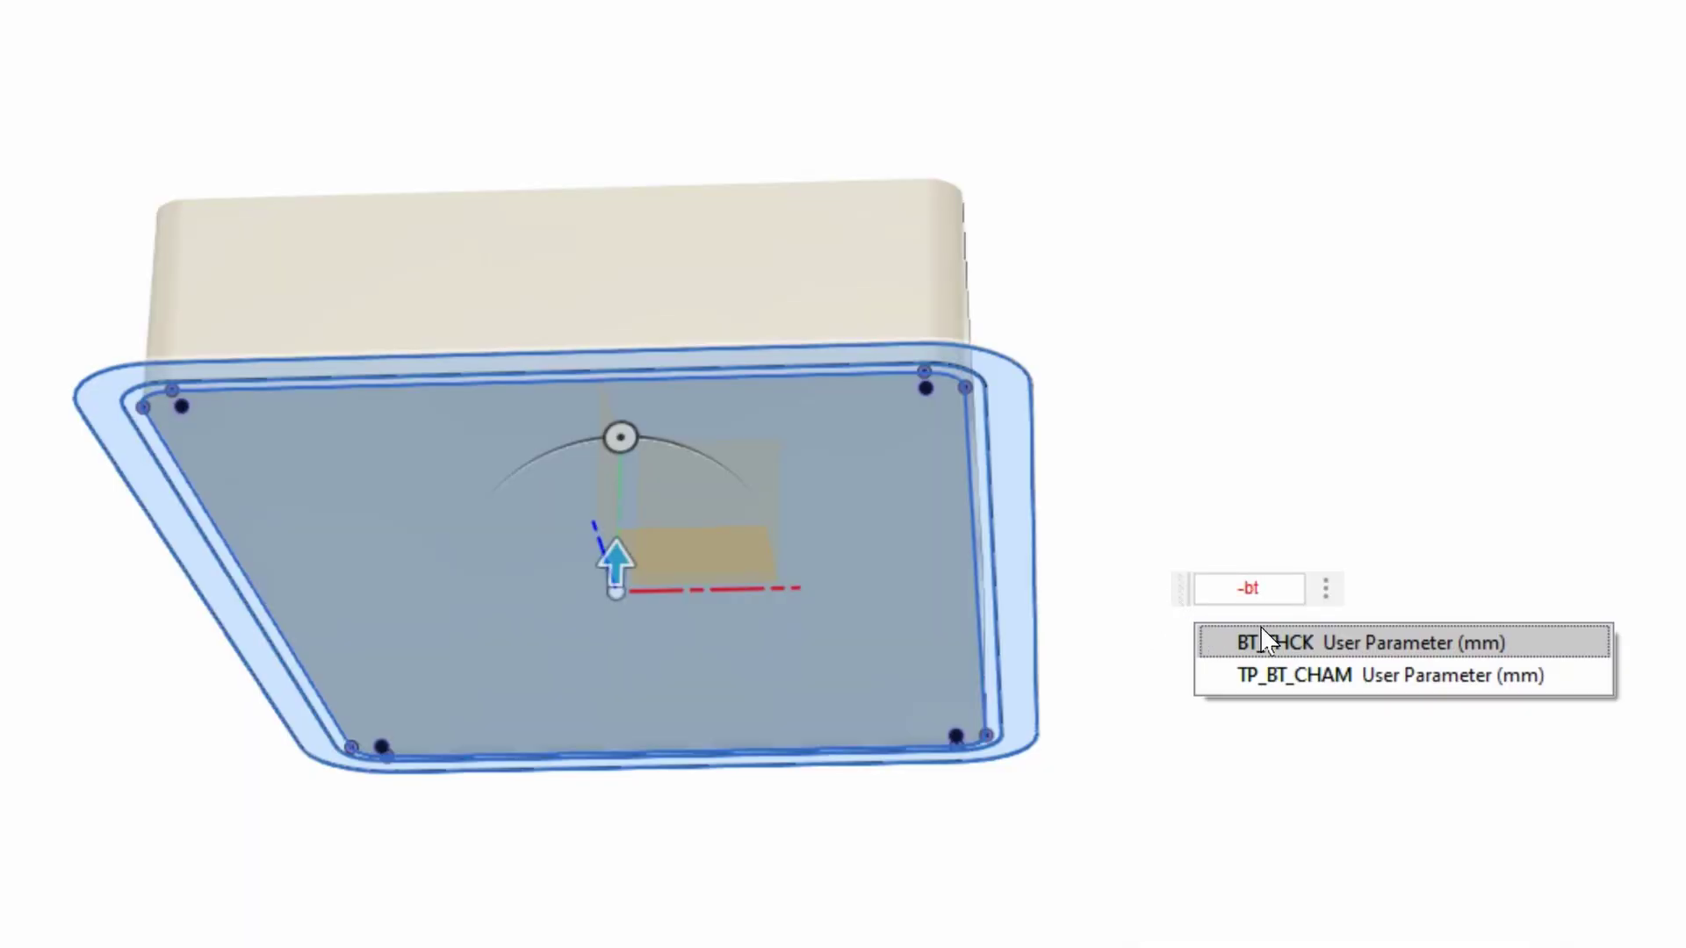
# Extrude the tray base BT_THCK deep and the wall ring CRD_EXTRA high
pyautogui.click(1264, 642)
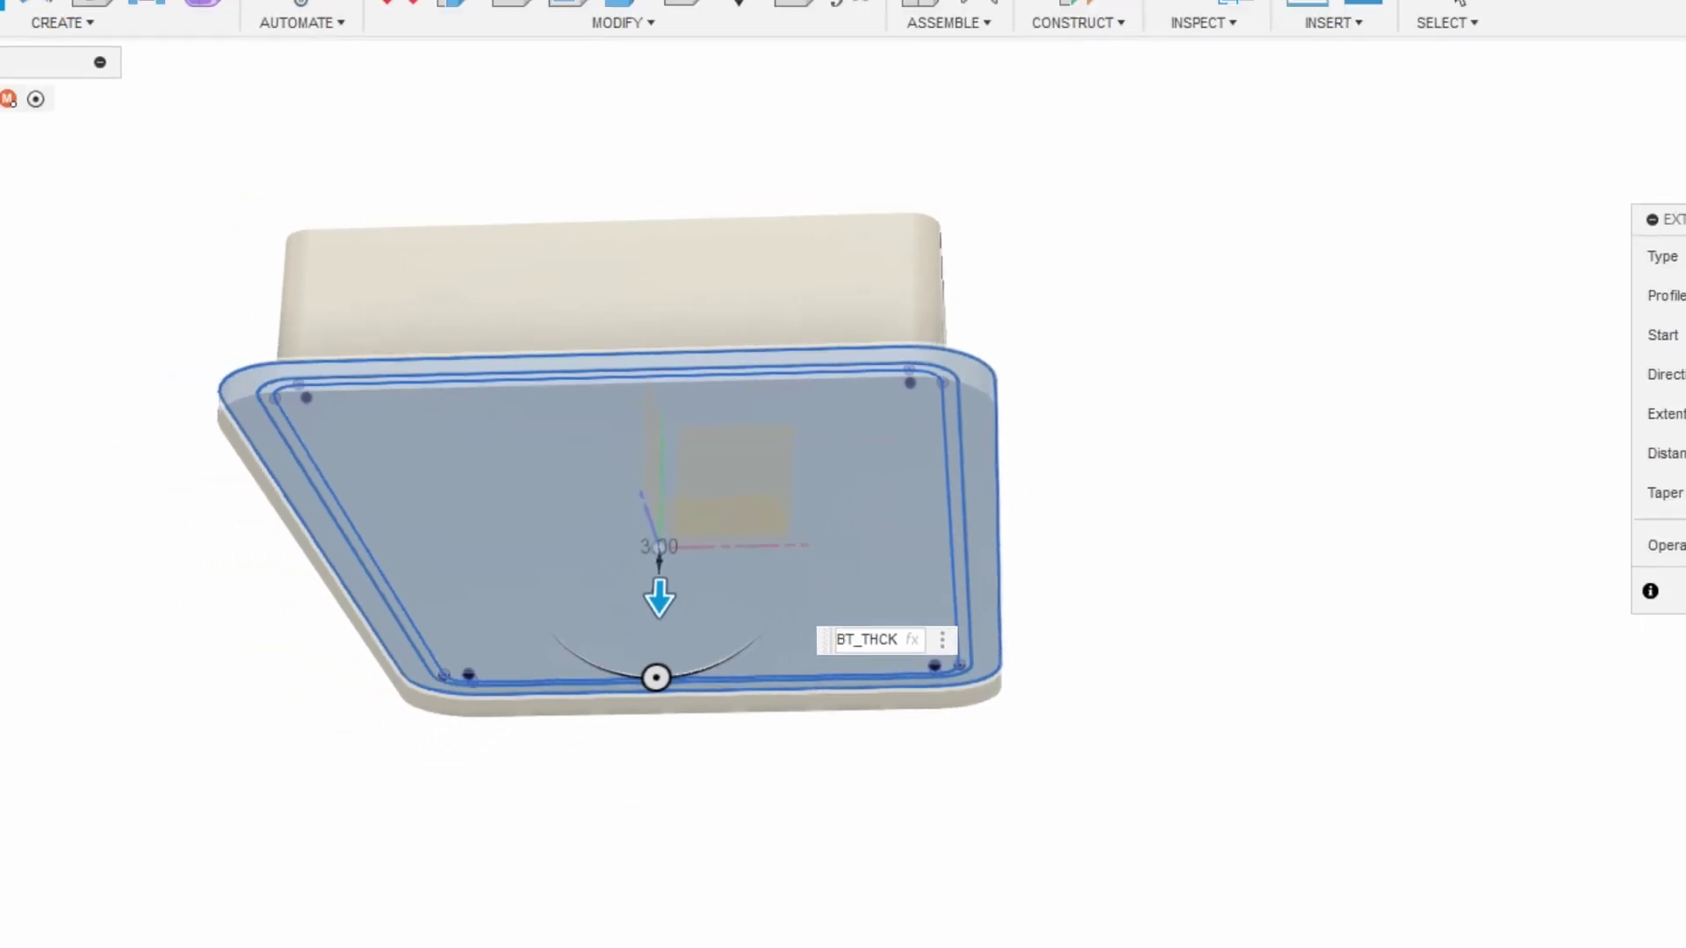
pyautogui.click(1522, 530)
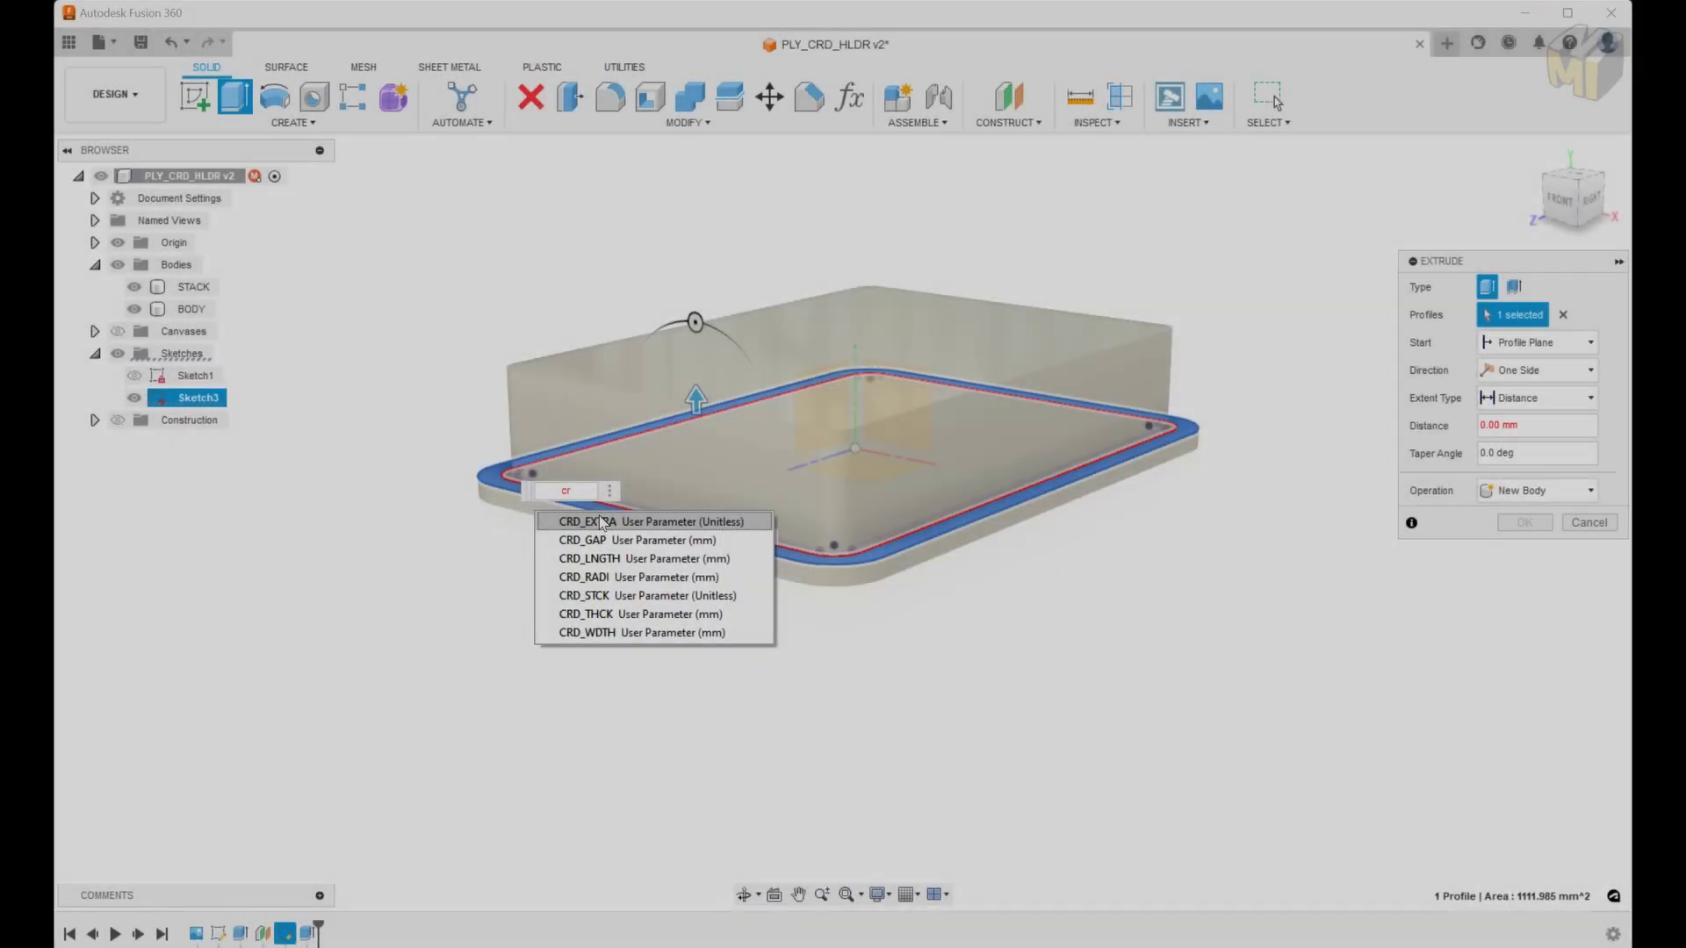
pyautogui.click(602, 524)
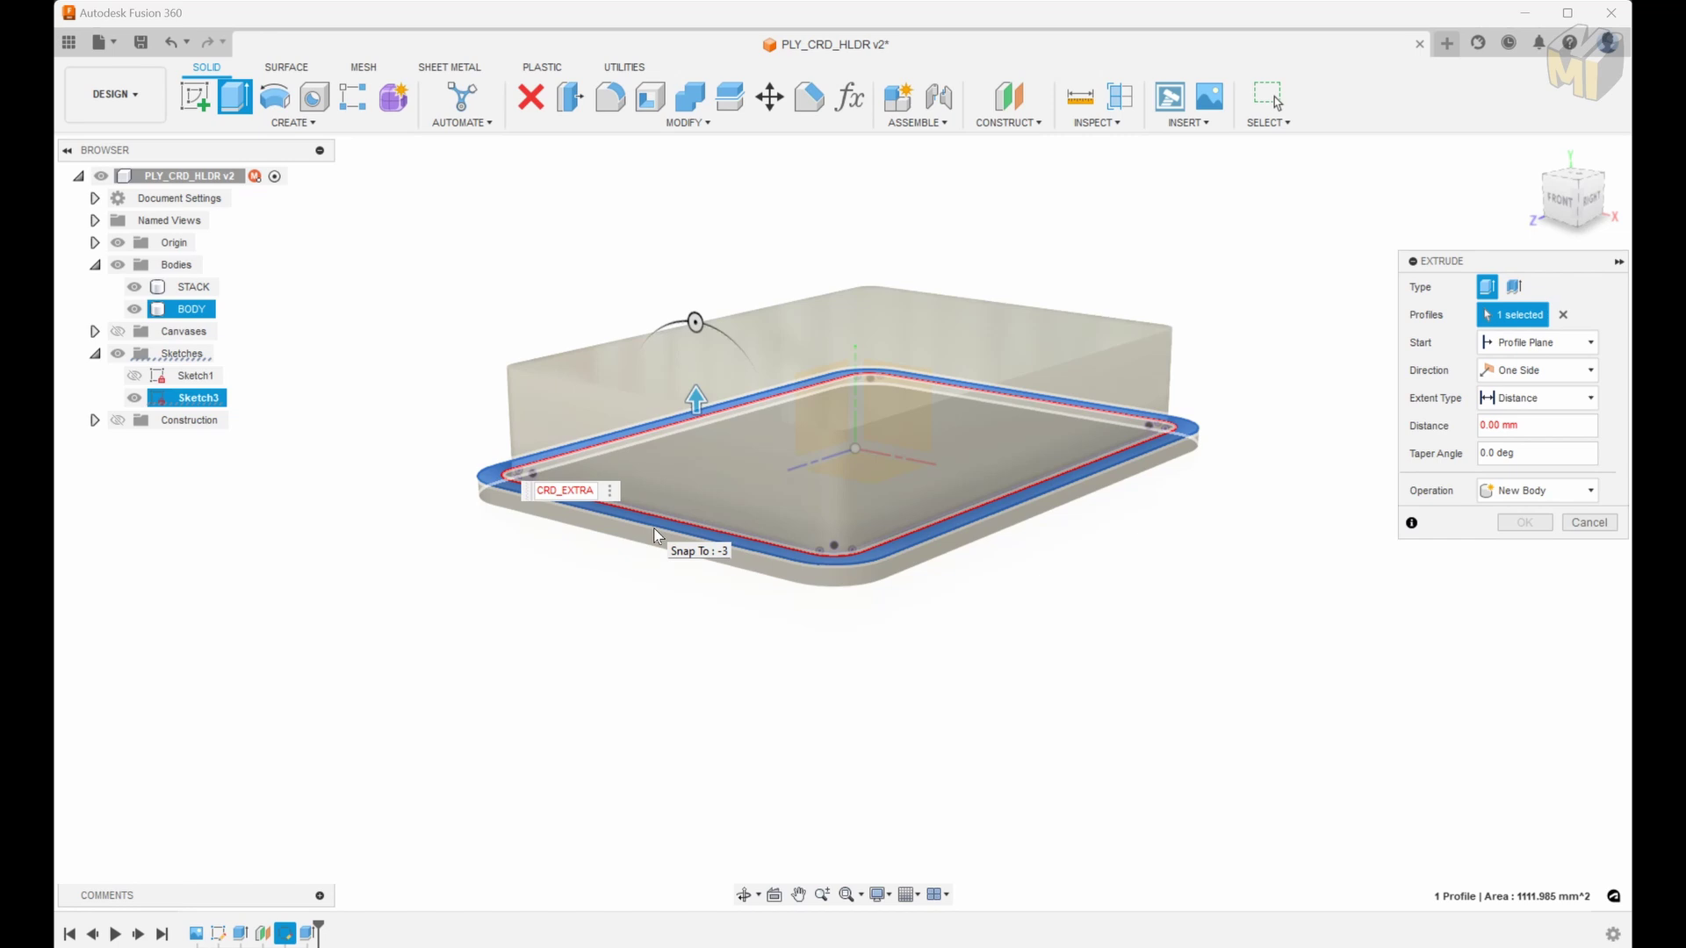
pyautogui.click(1519, 522)
pyautogui.keyDown('shift'); pyautogui.moveTo(1490, 524); pyautogui.dragTo(1177, 527, button='middle'); pyautogui.keyUp('shift')
# Check the tray with an XY-plane section analysis, then sketch and extrude the rim lip
pyautogui.click(1120, 96)
pyautogui.click(130, 353)
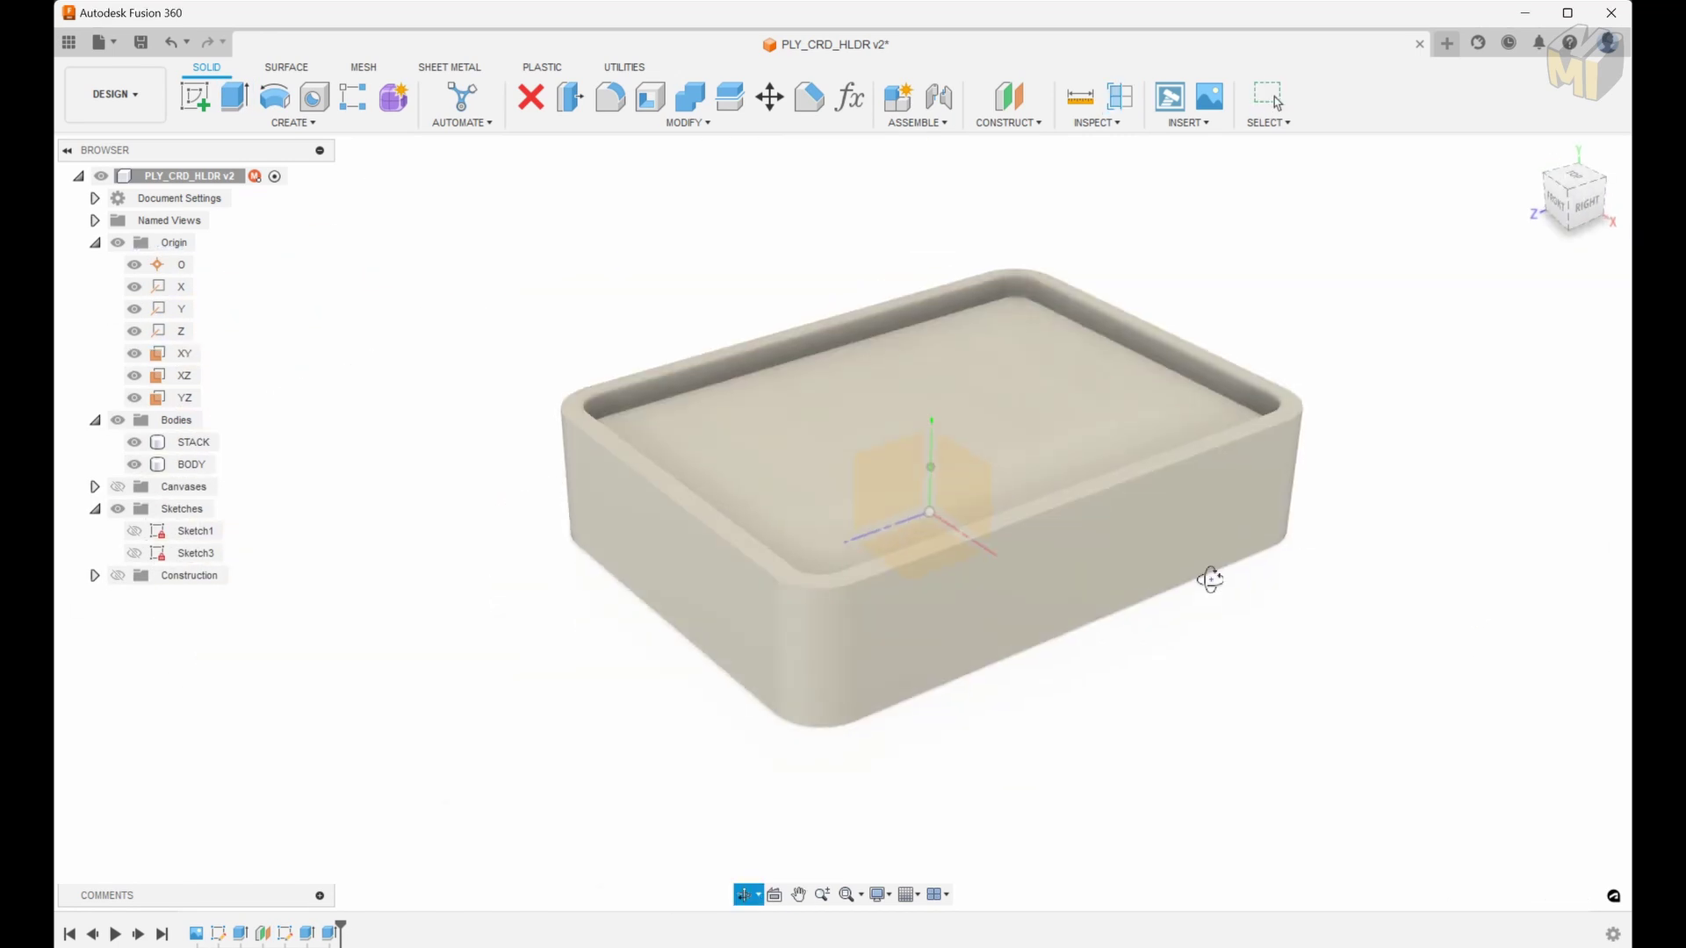
pyautogui.click(194, 97)
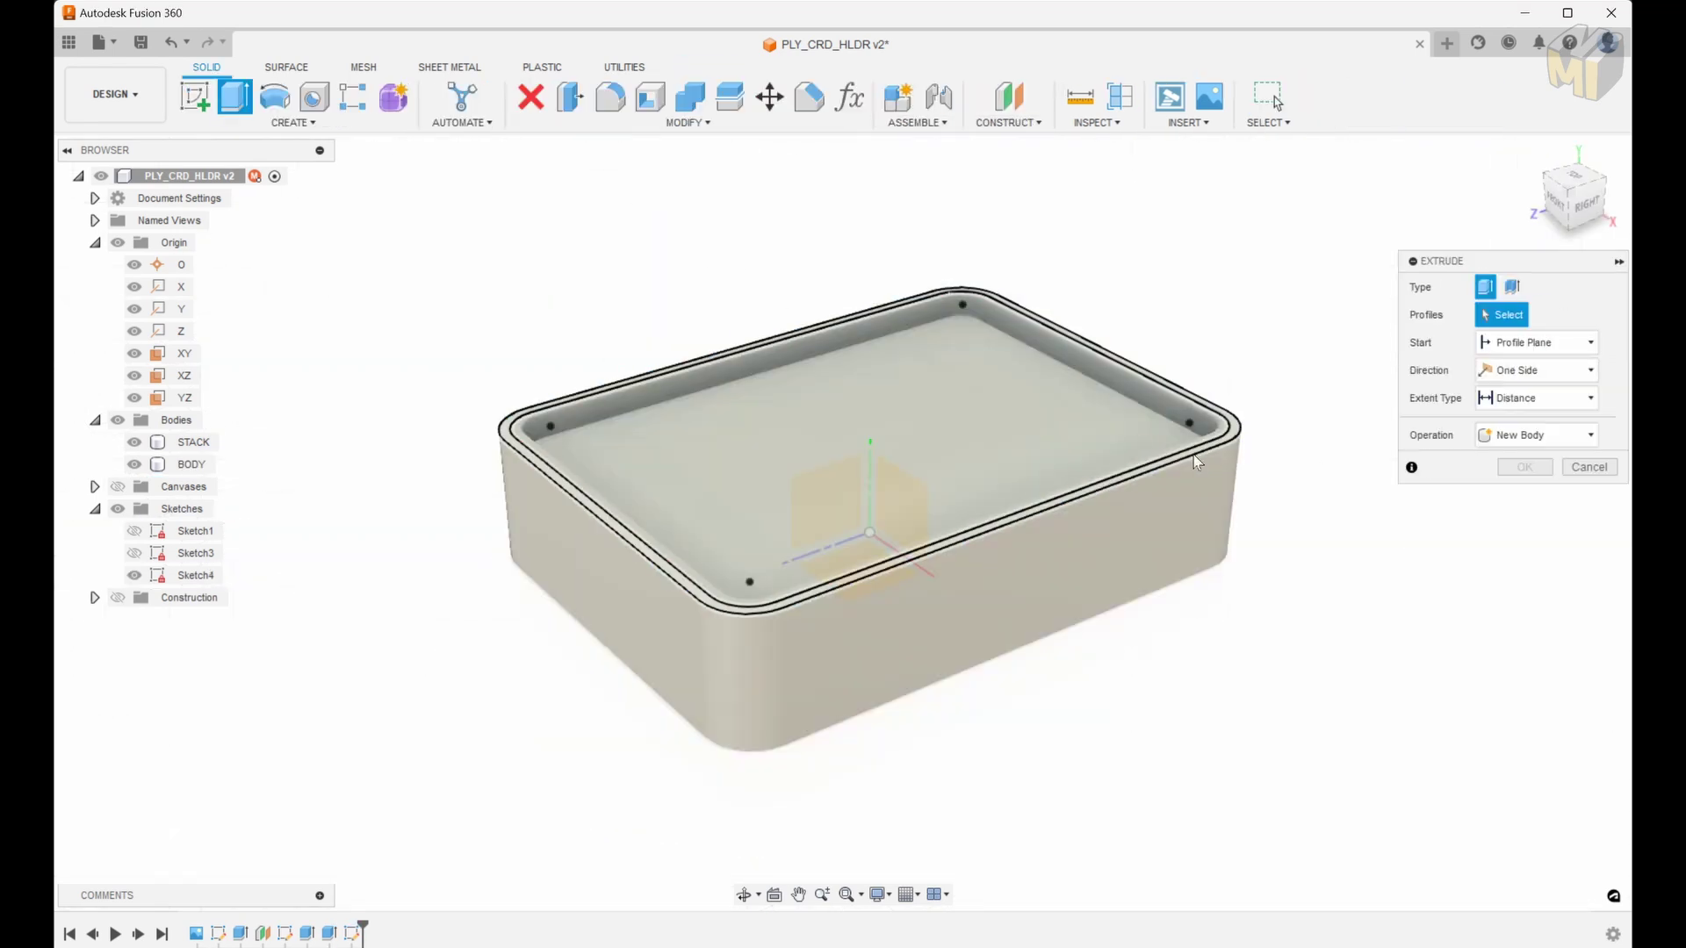
pyautogui.press('Return')
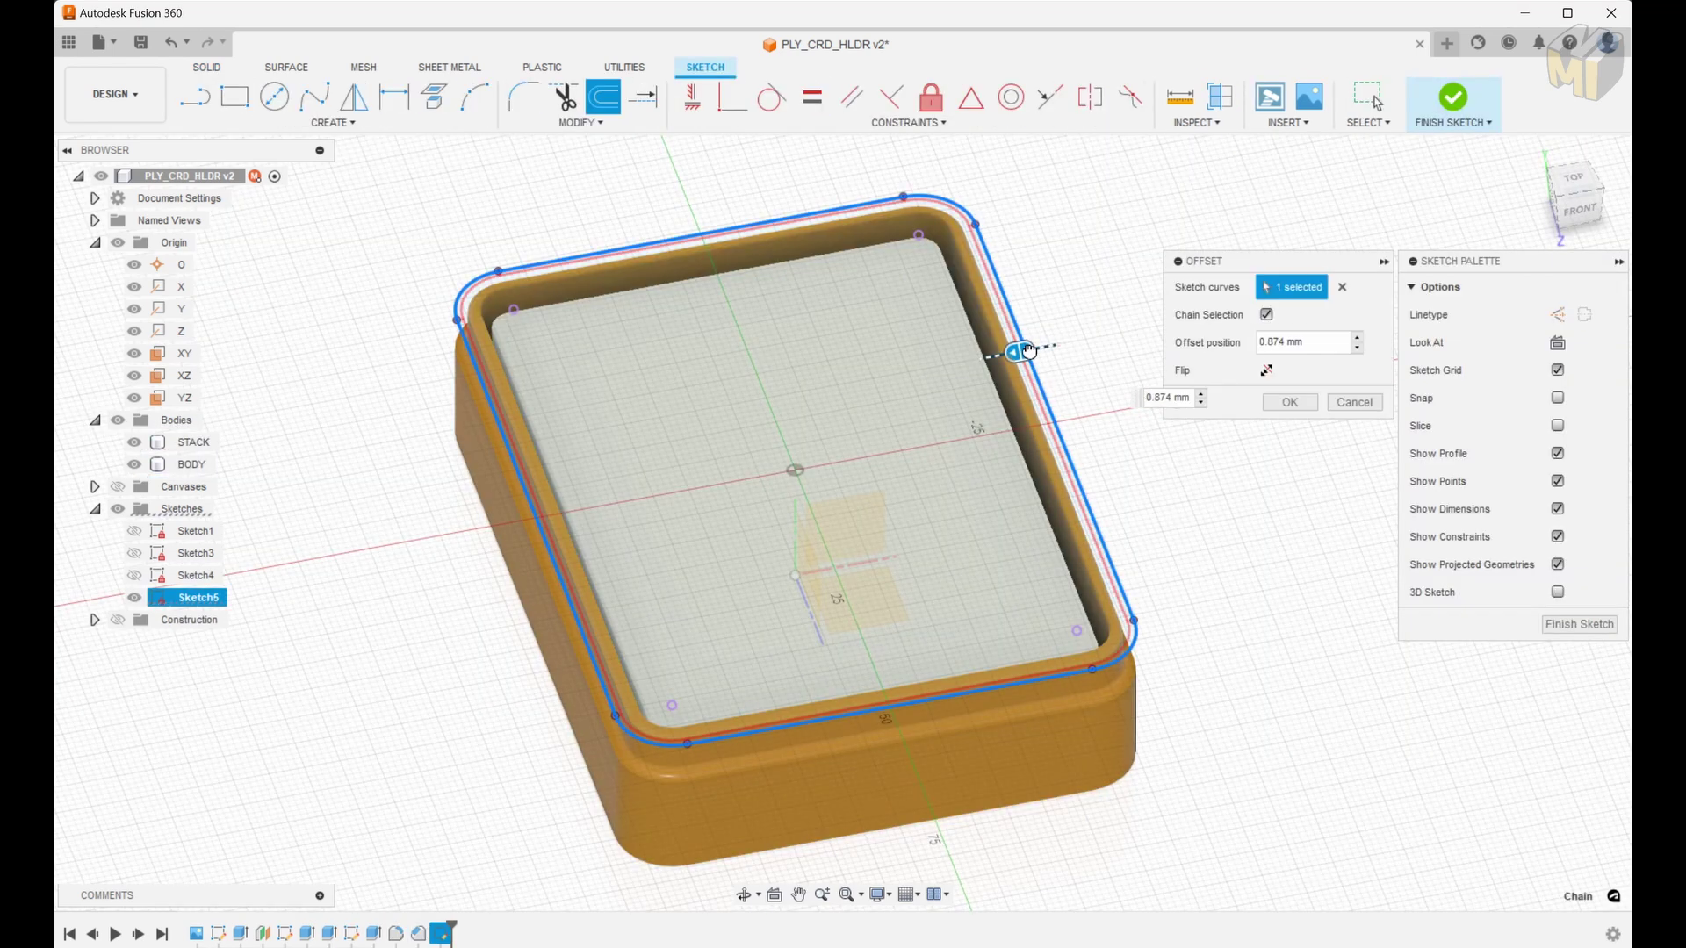
# Offset the lip outline by -LP_SPAC-LP_CHAM and orbit to view the lid's underside
pyautogui.write('-LP_SPAC')
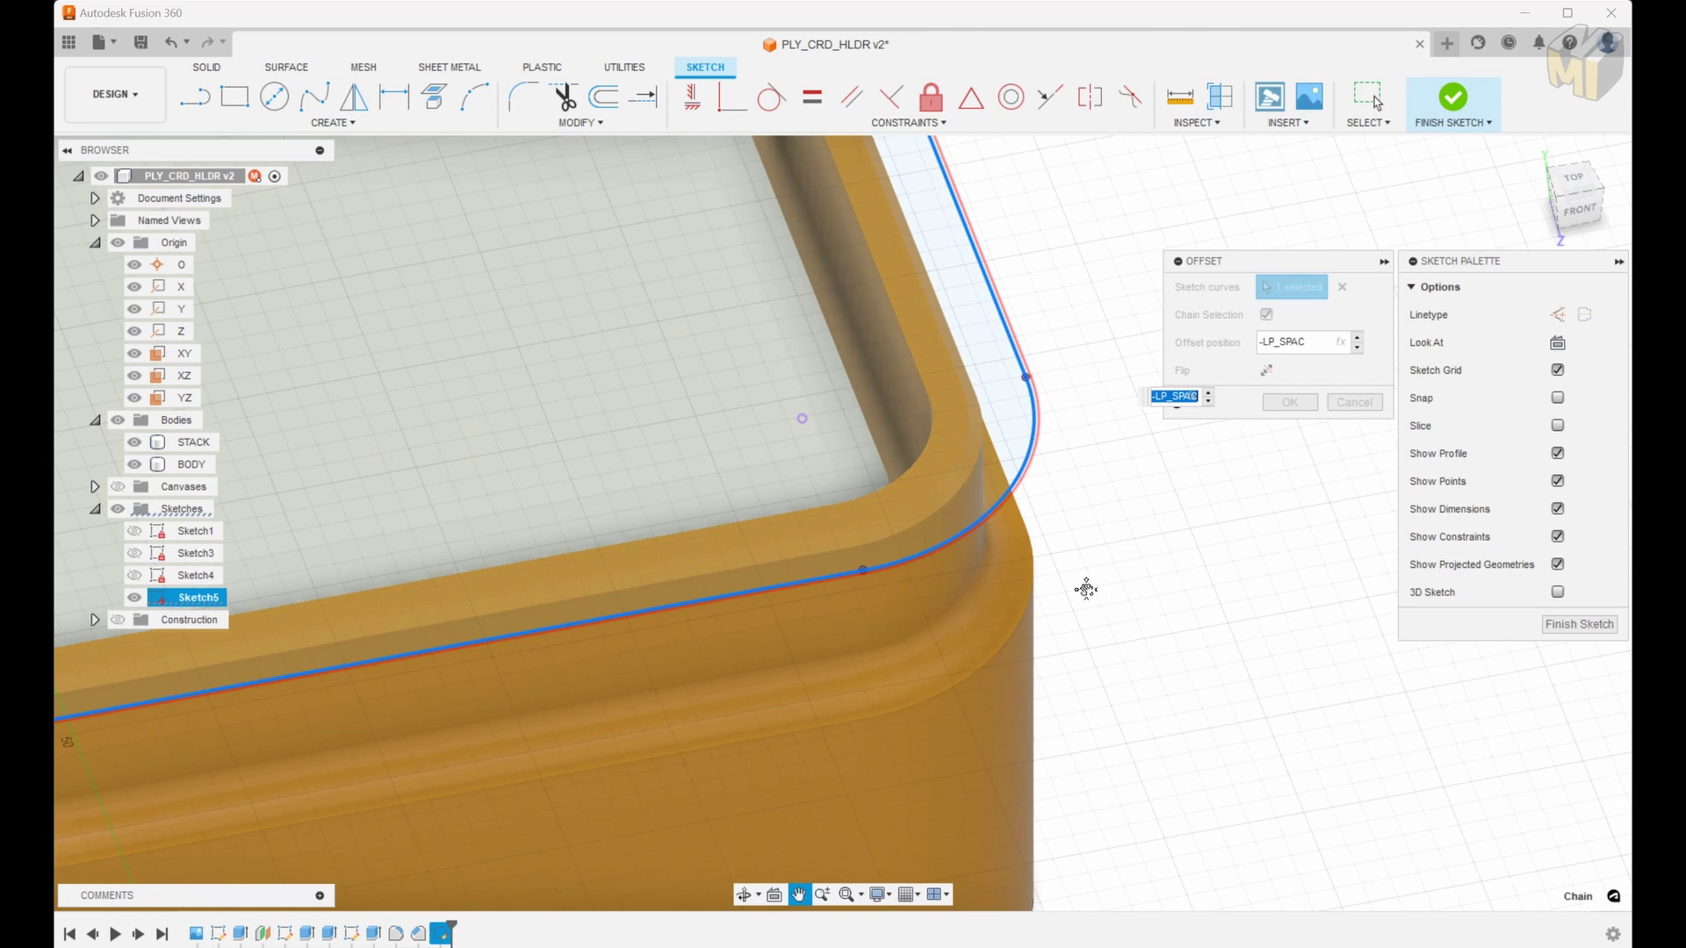
pyautogui.write('-LP_CHAM')
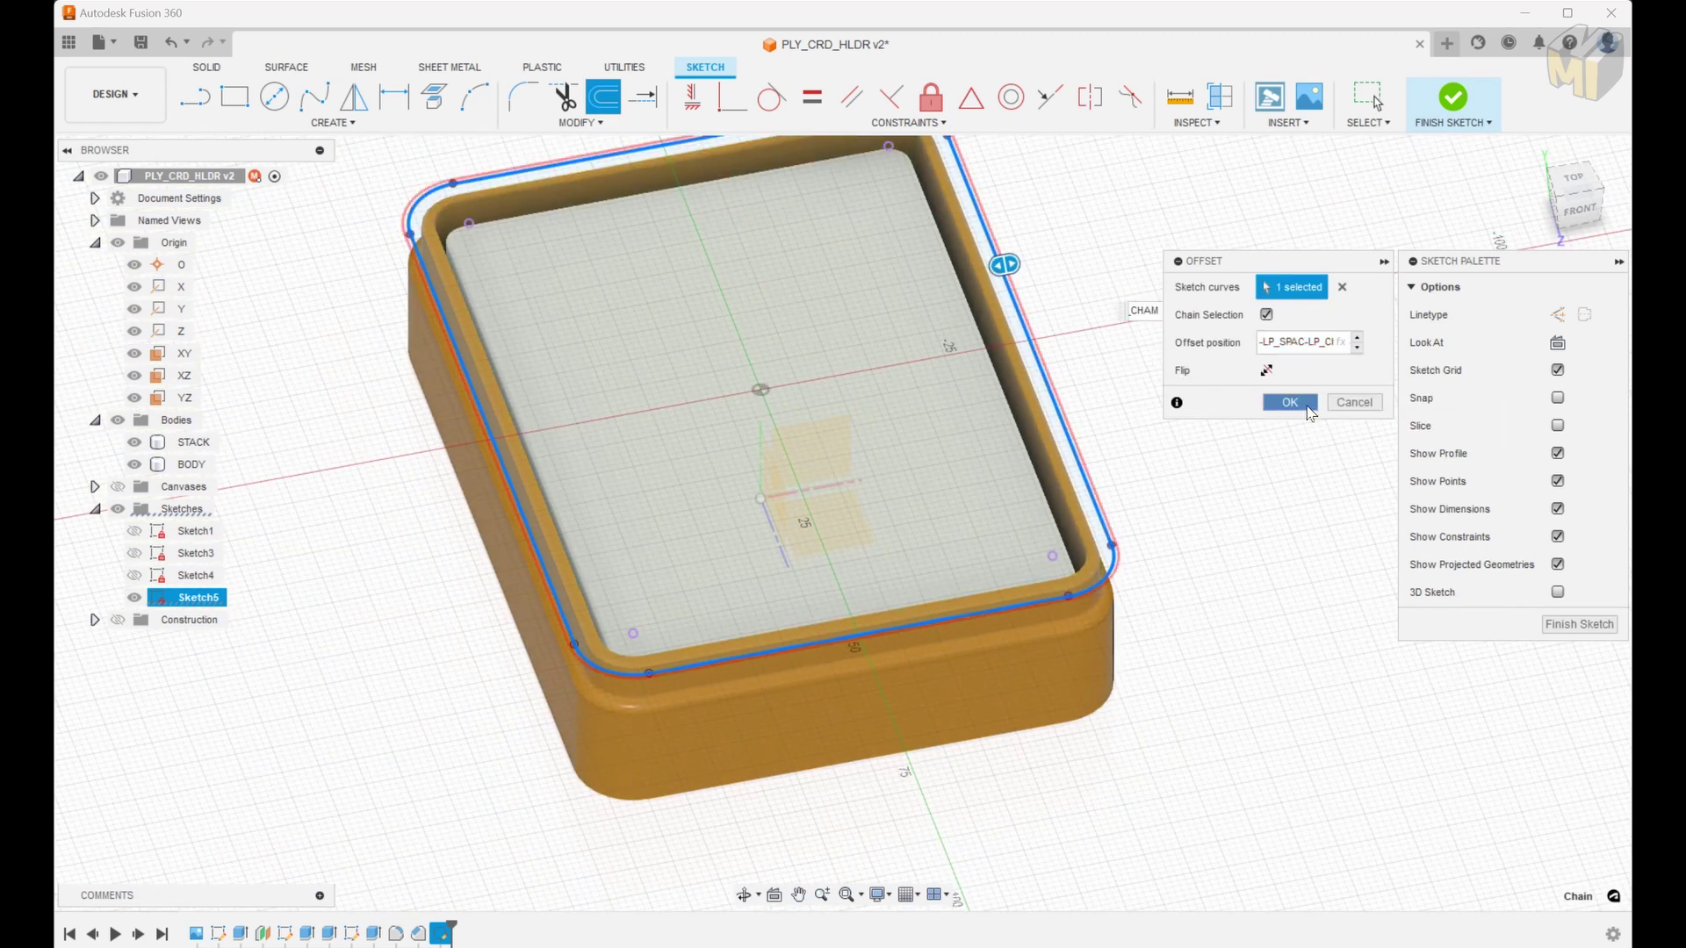
pyautogui.click(1289, 402)
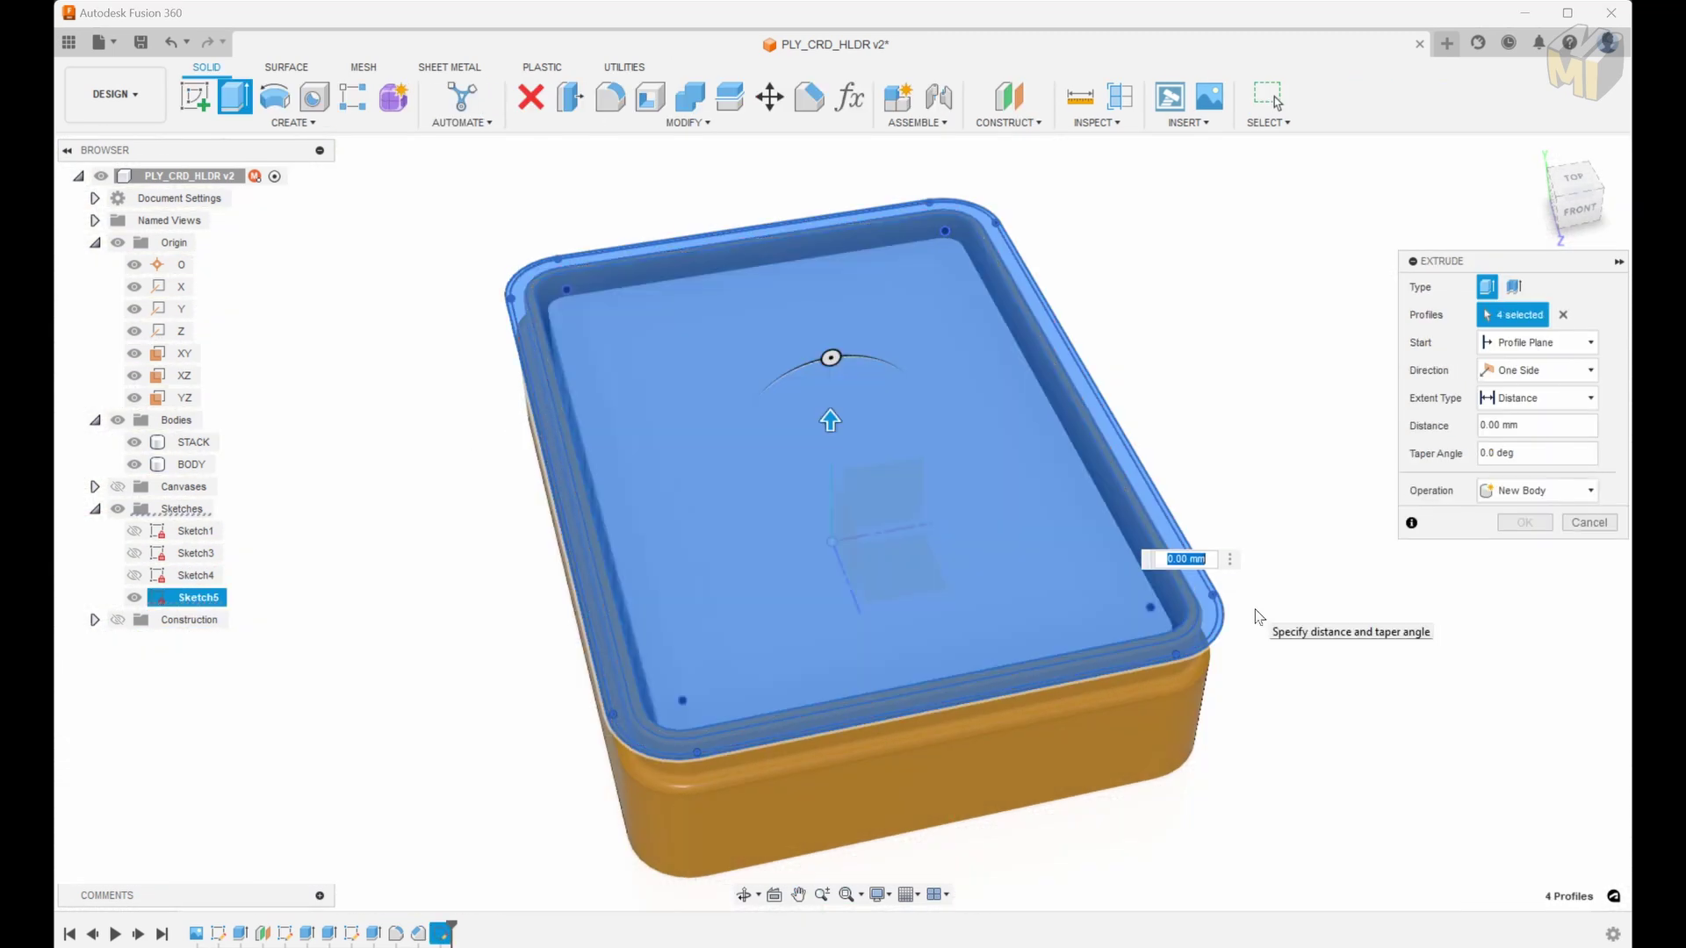
pyautogui.keyDown('shift'); pyautogui.moveTo(1261, 632); pyautogui.dragTo(1155, 338, button='middle'); pyautogui.keyUp('shift')
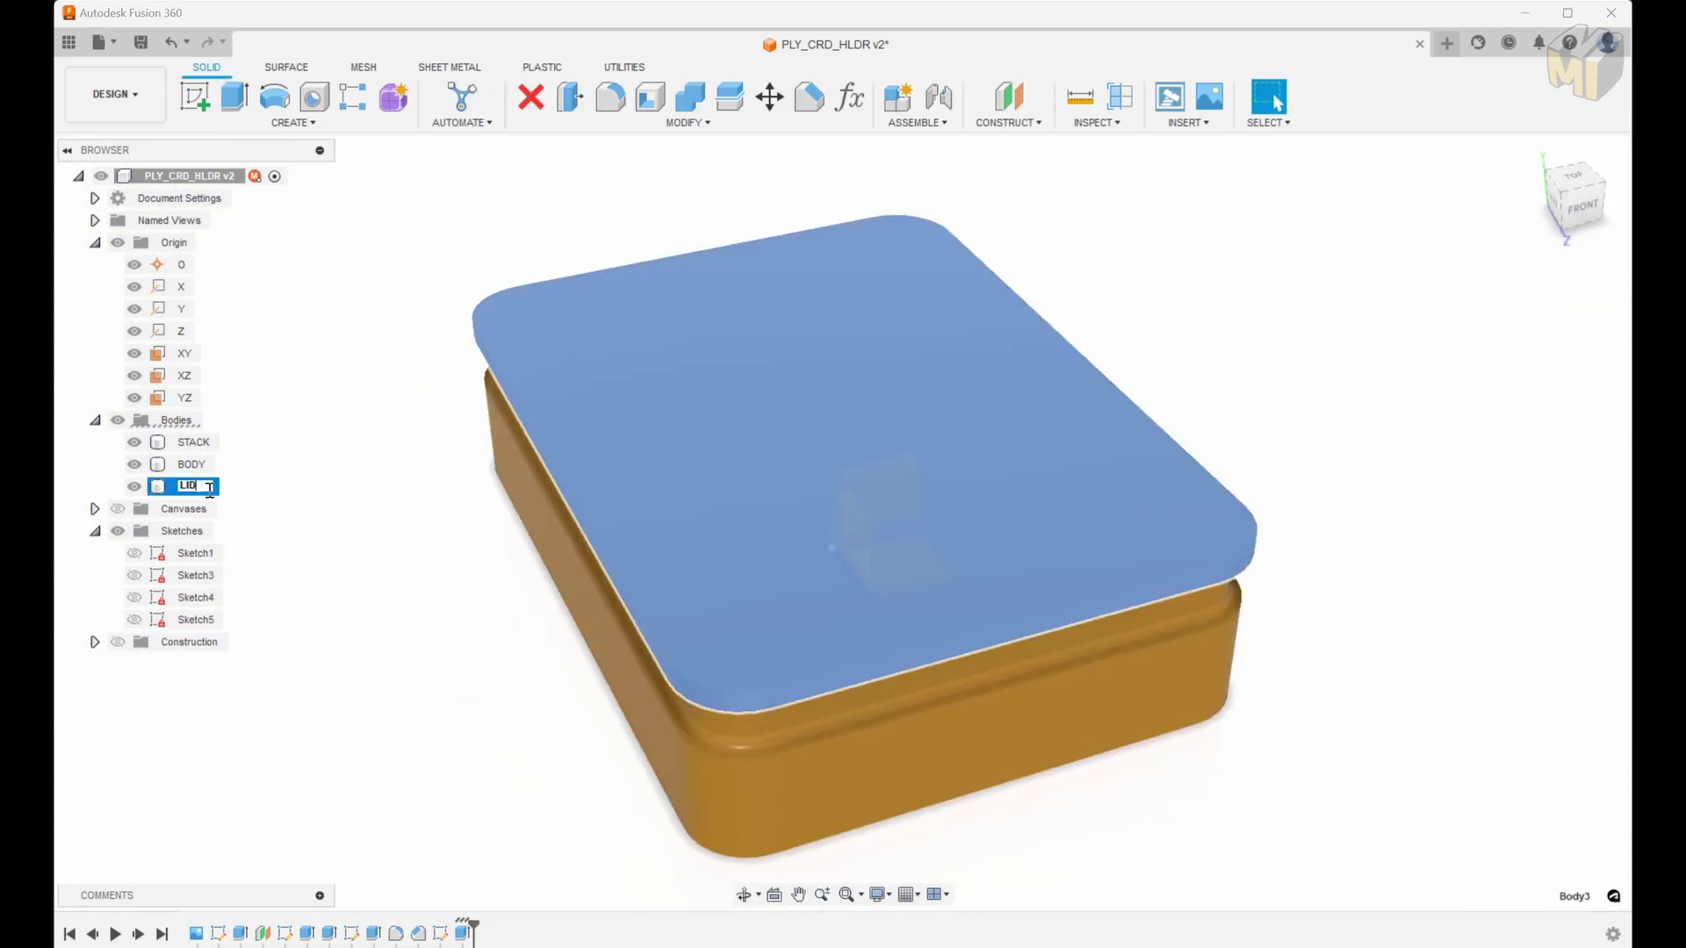
pyautogui.keyDown('shift'); pyautogui.moveTo(1298, 498); pyautogui.dragTo(1249, 583, button='middle'); pyautogui.keyUp('shift')
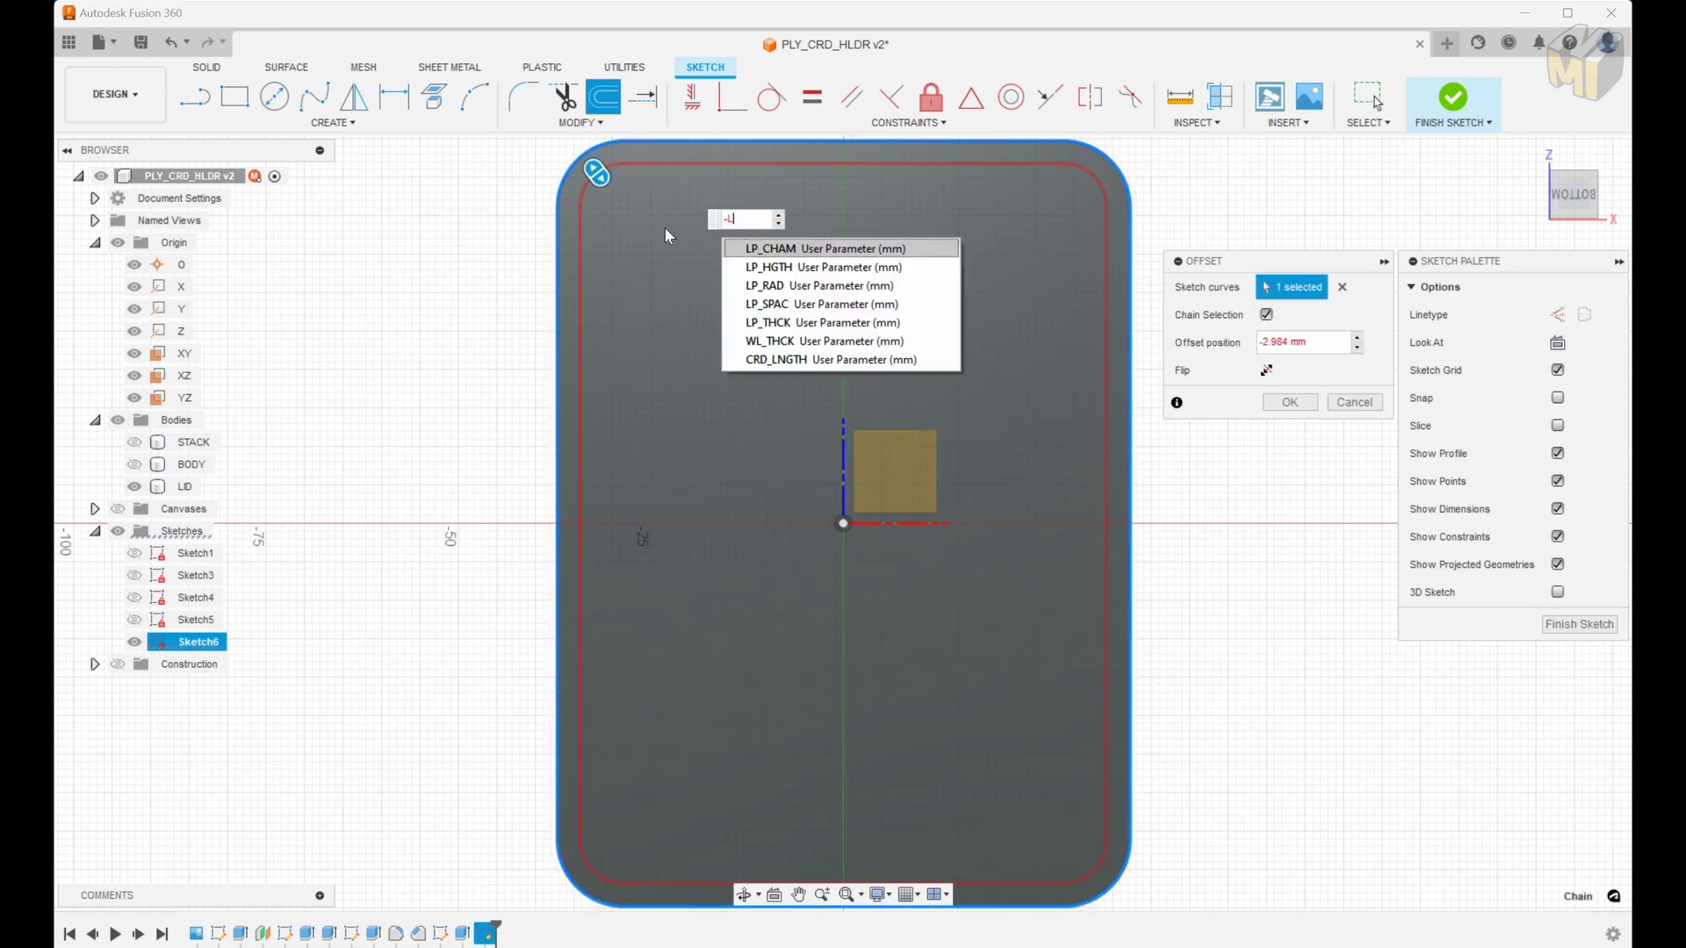
# Inset the lid outline on its underside, dimension the corner, and finish the sketch
pyautogui.press('Return')
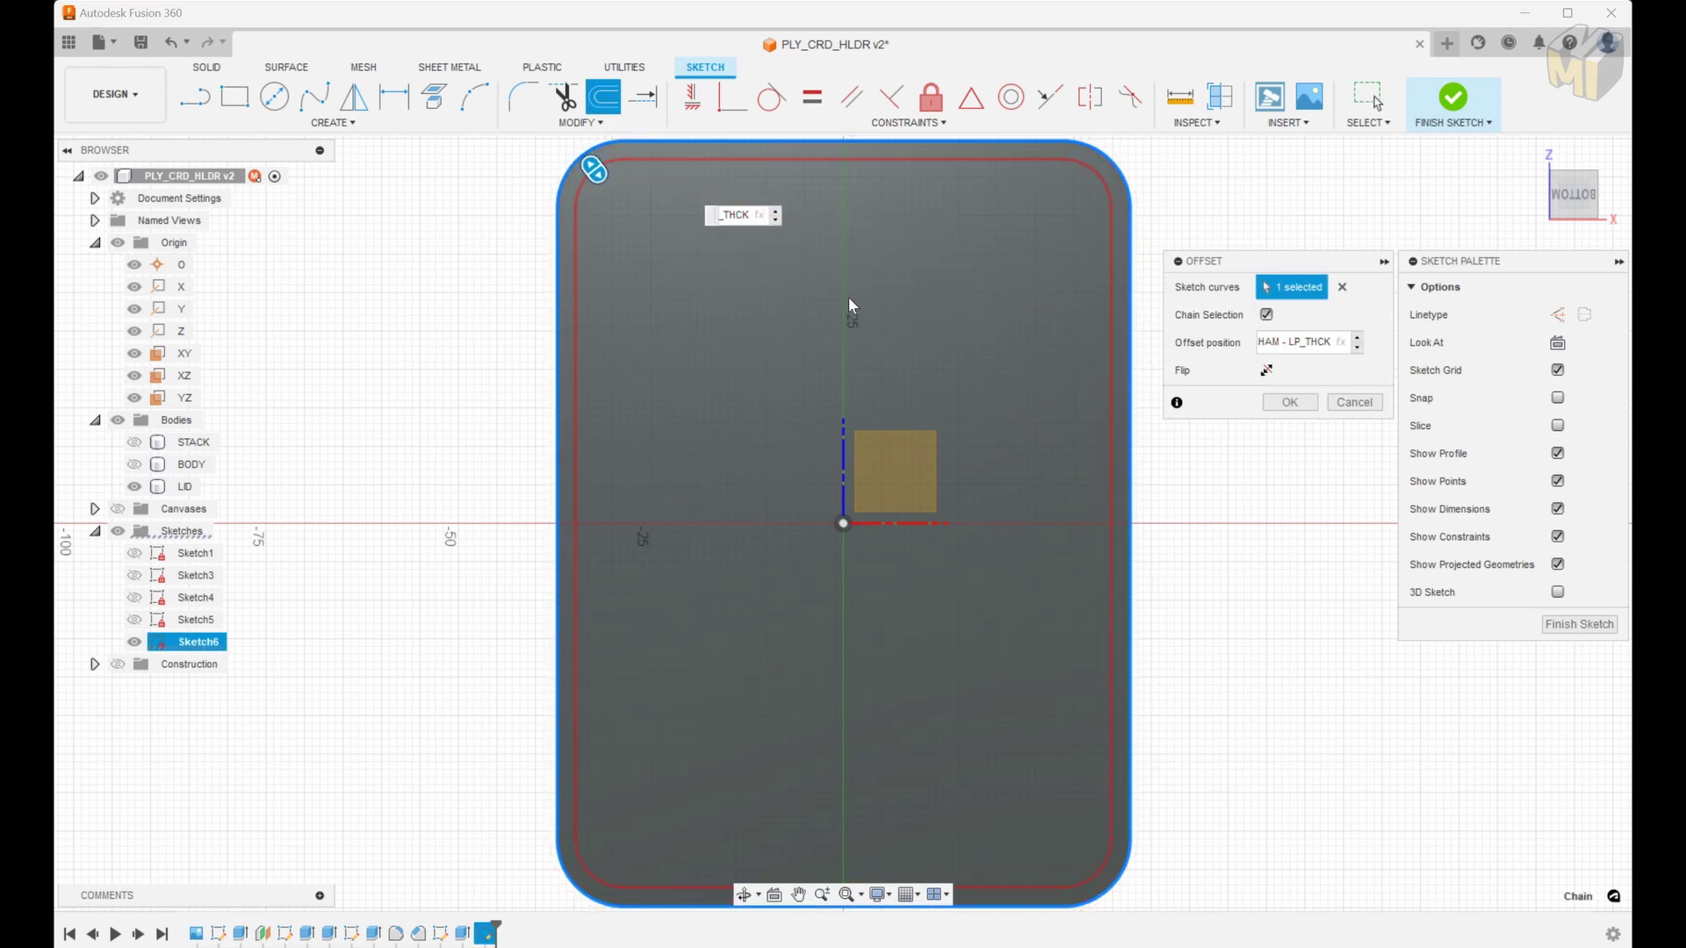
pyautogui.press('Return')
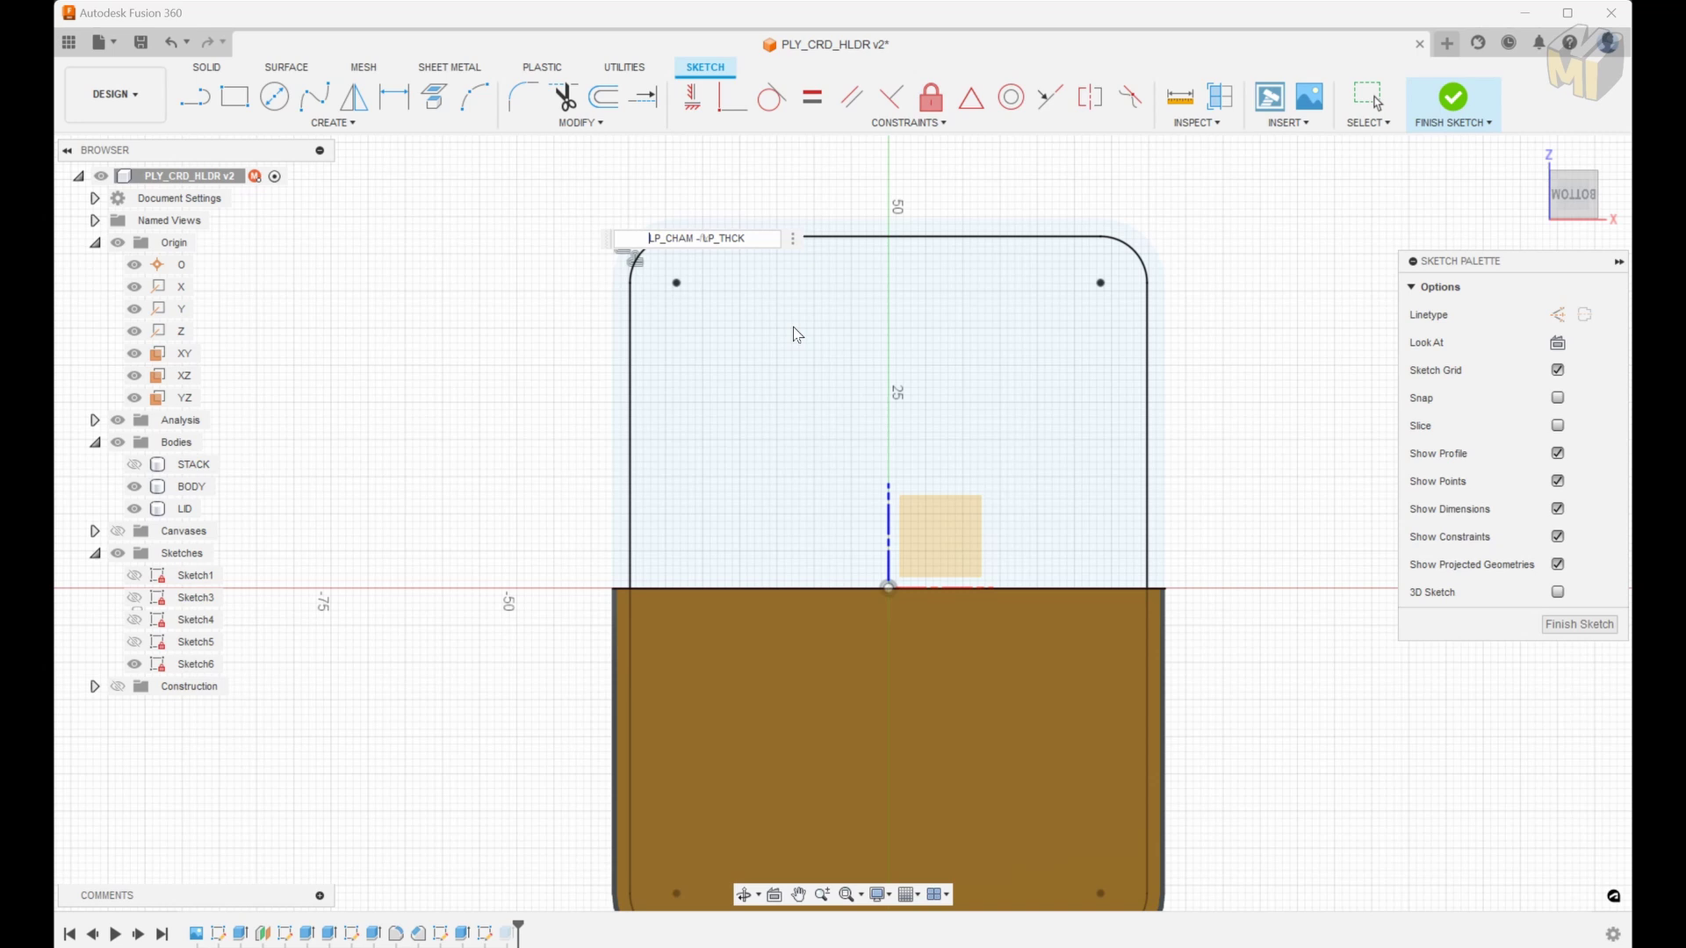
pyautogui.press('Return')
pyautogui.scroll(5, 772, 395)
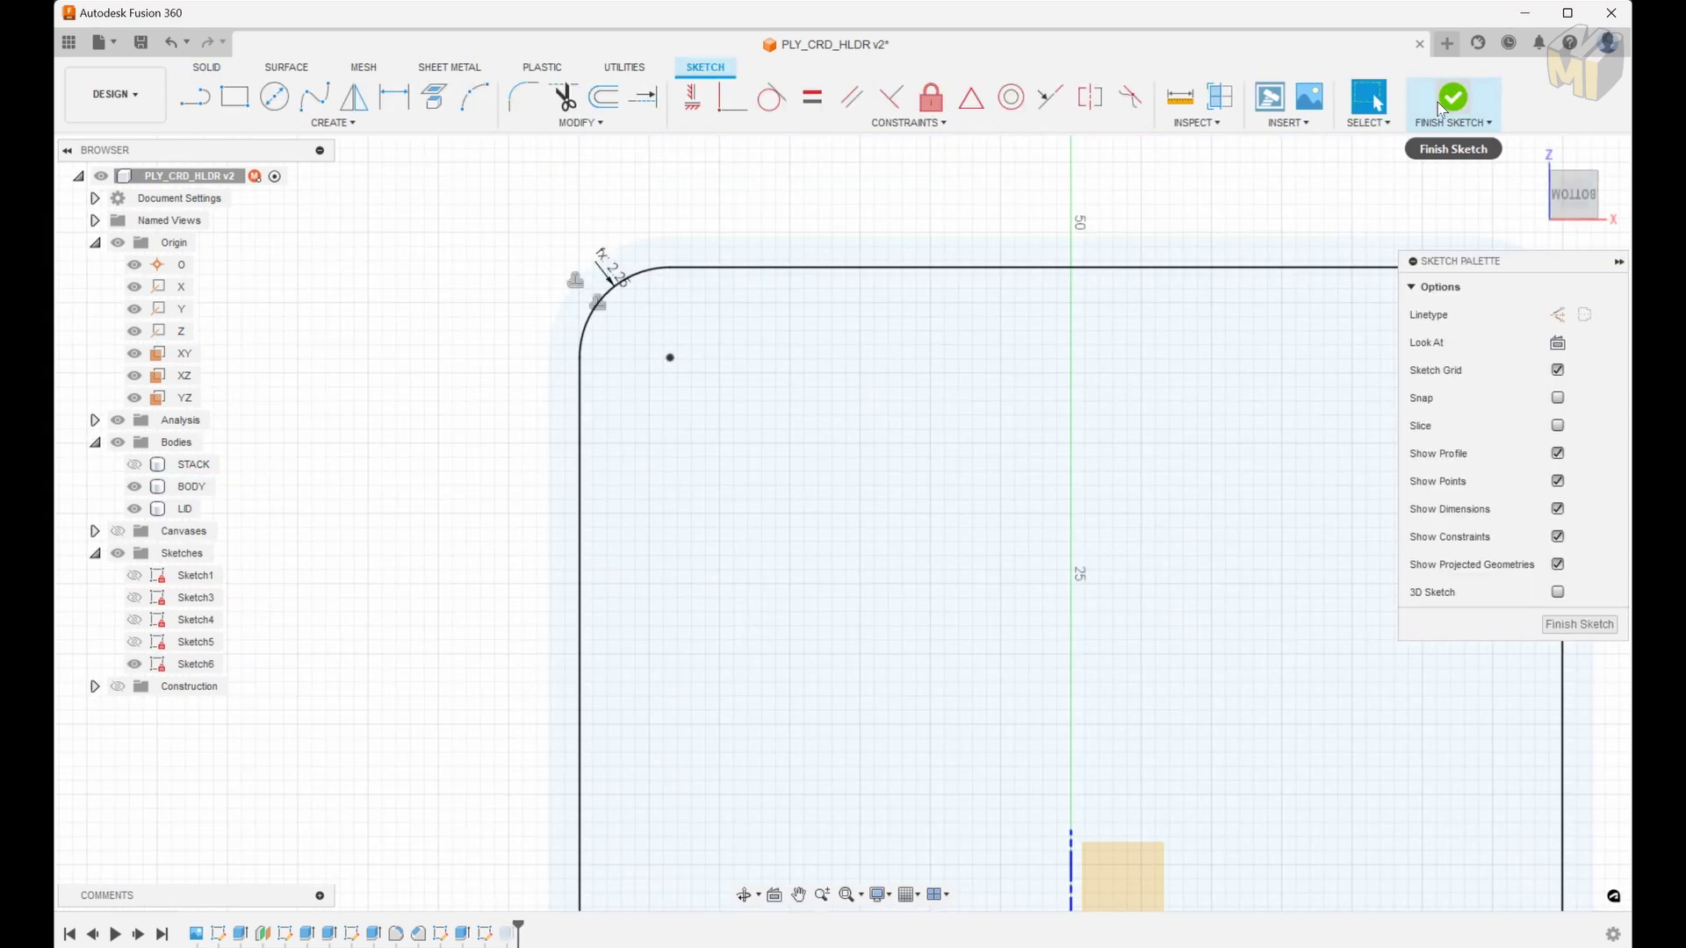
pyautogui.click(1452, 96)
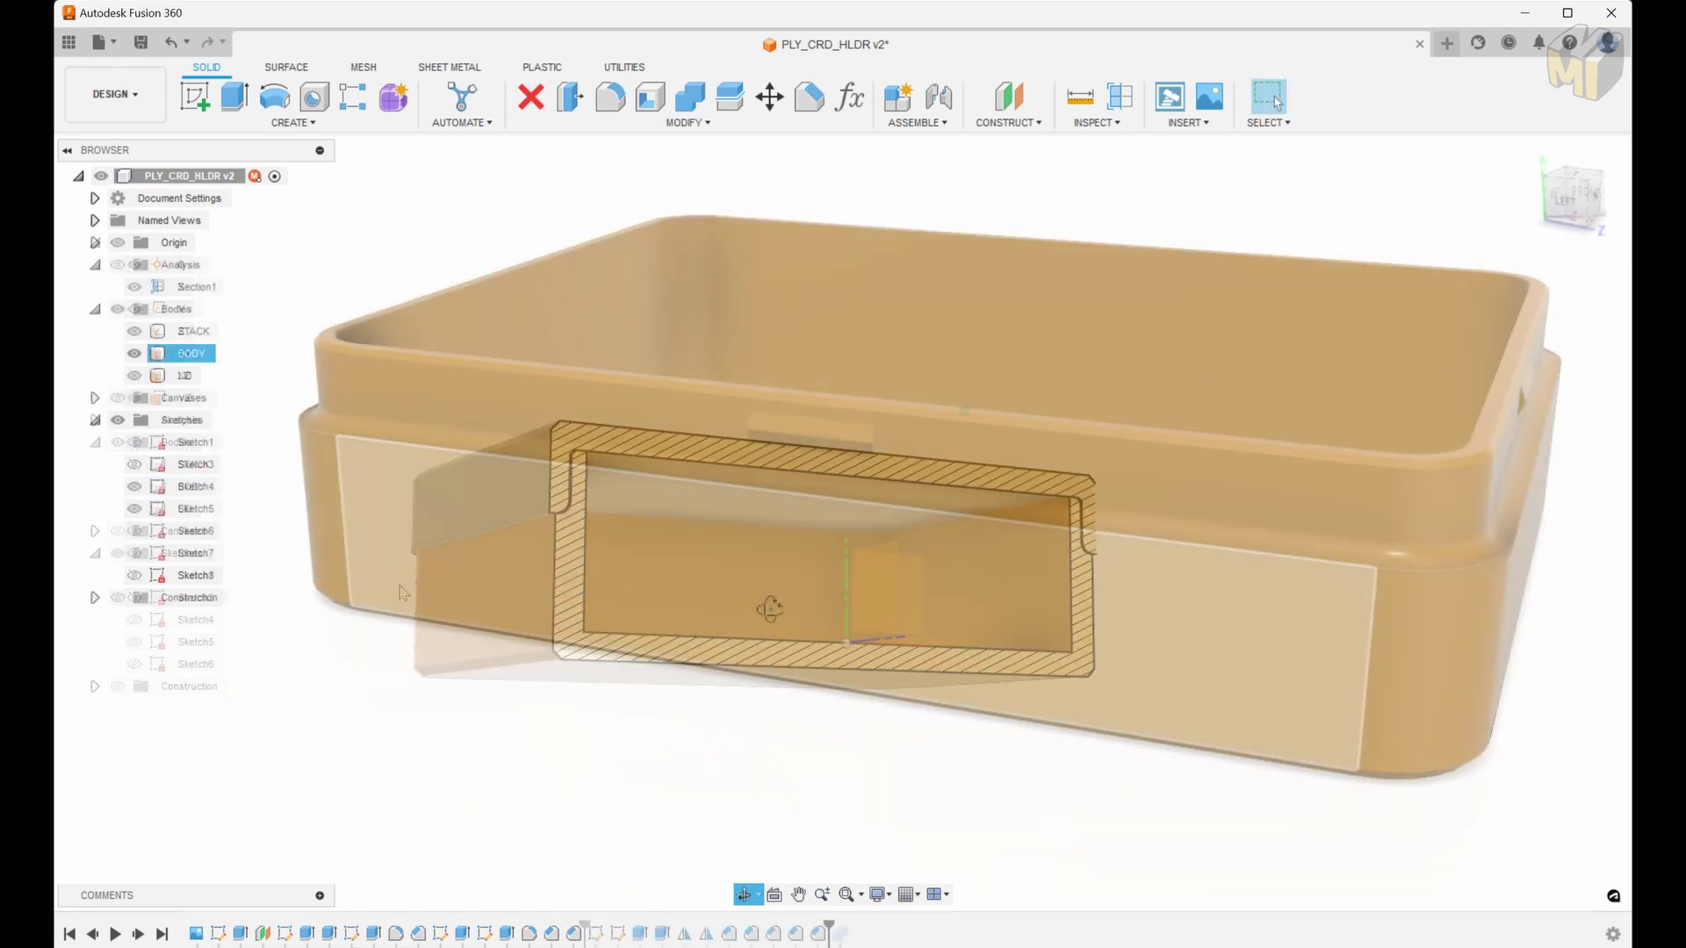
# Move the Section1 cut to -7.077 mm to reveal the lid's clasp
pyautogui.moveTo(764, 602); pyautogui.dragTo(875, 608)
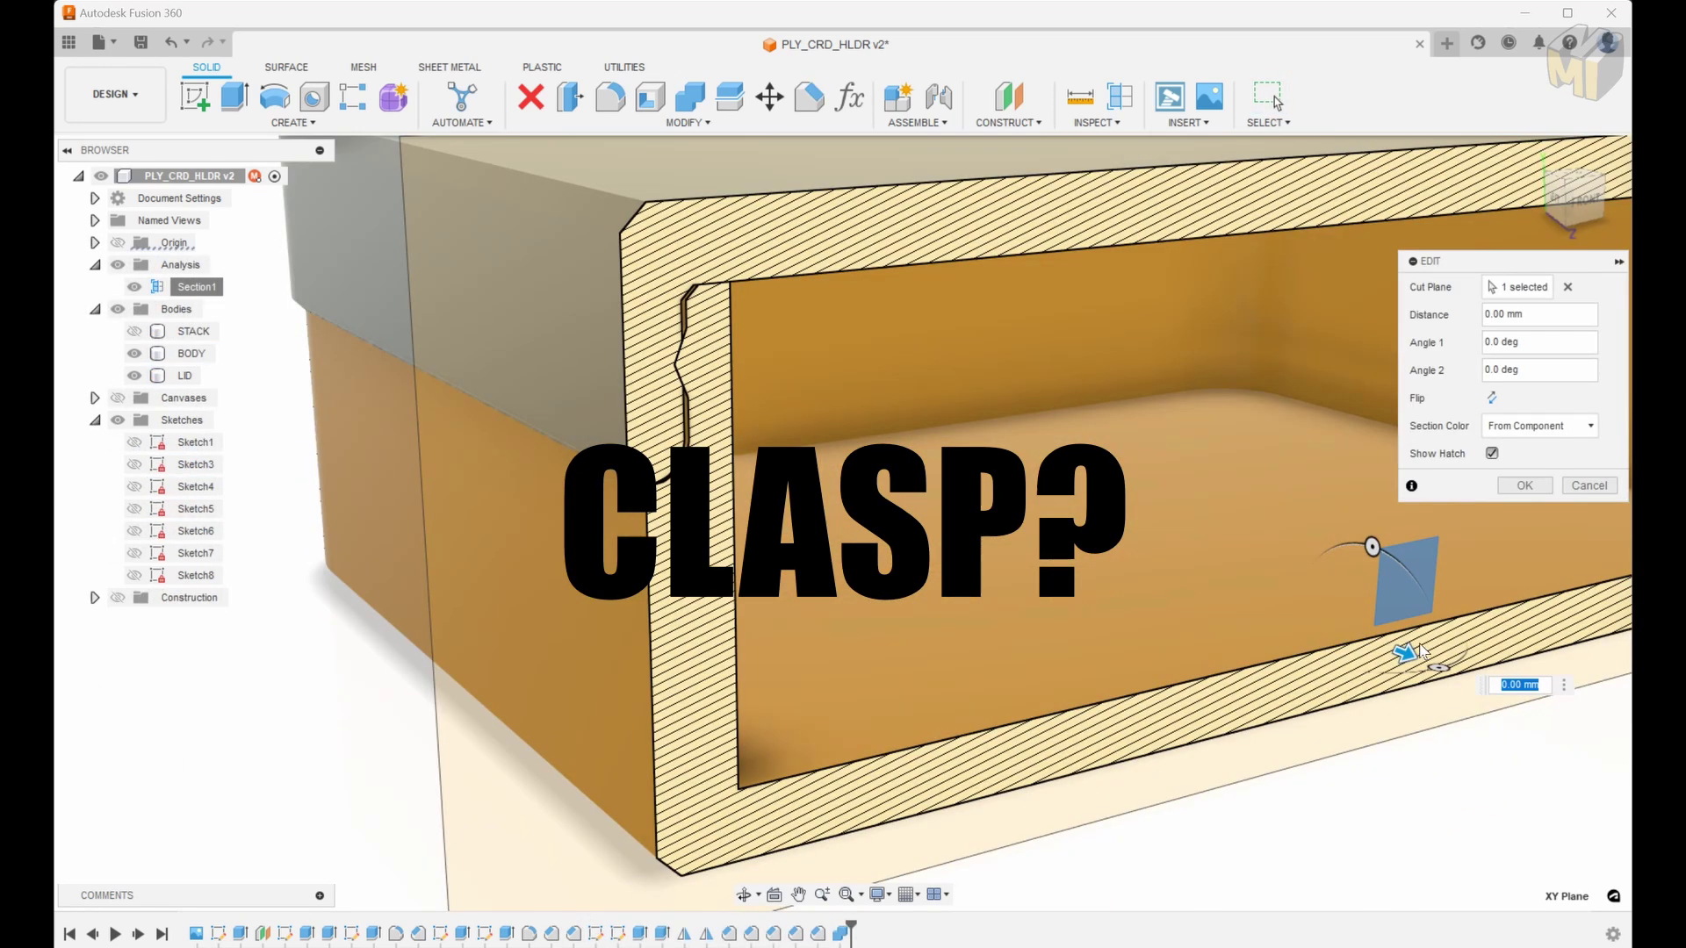
pyautogui.moveTo(1407, 653); pyautogui.dragTo(1281, 644)
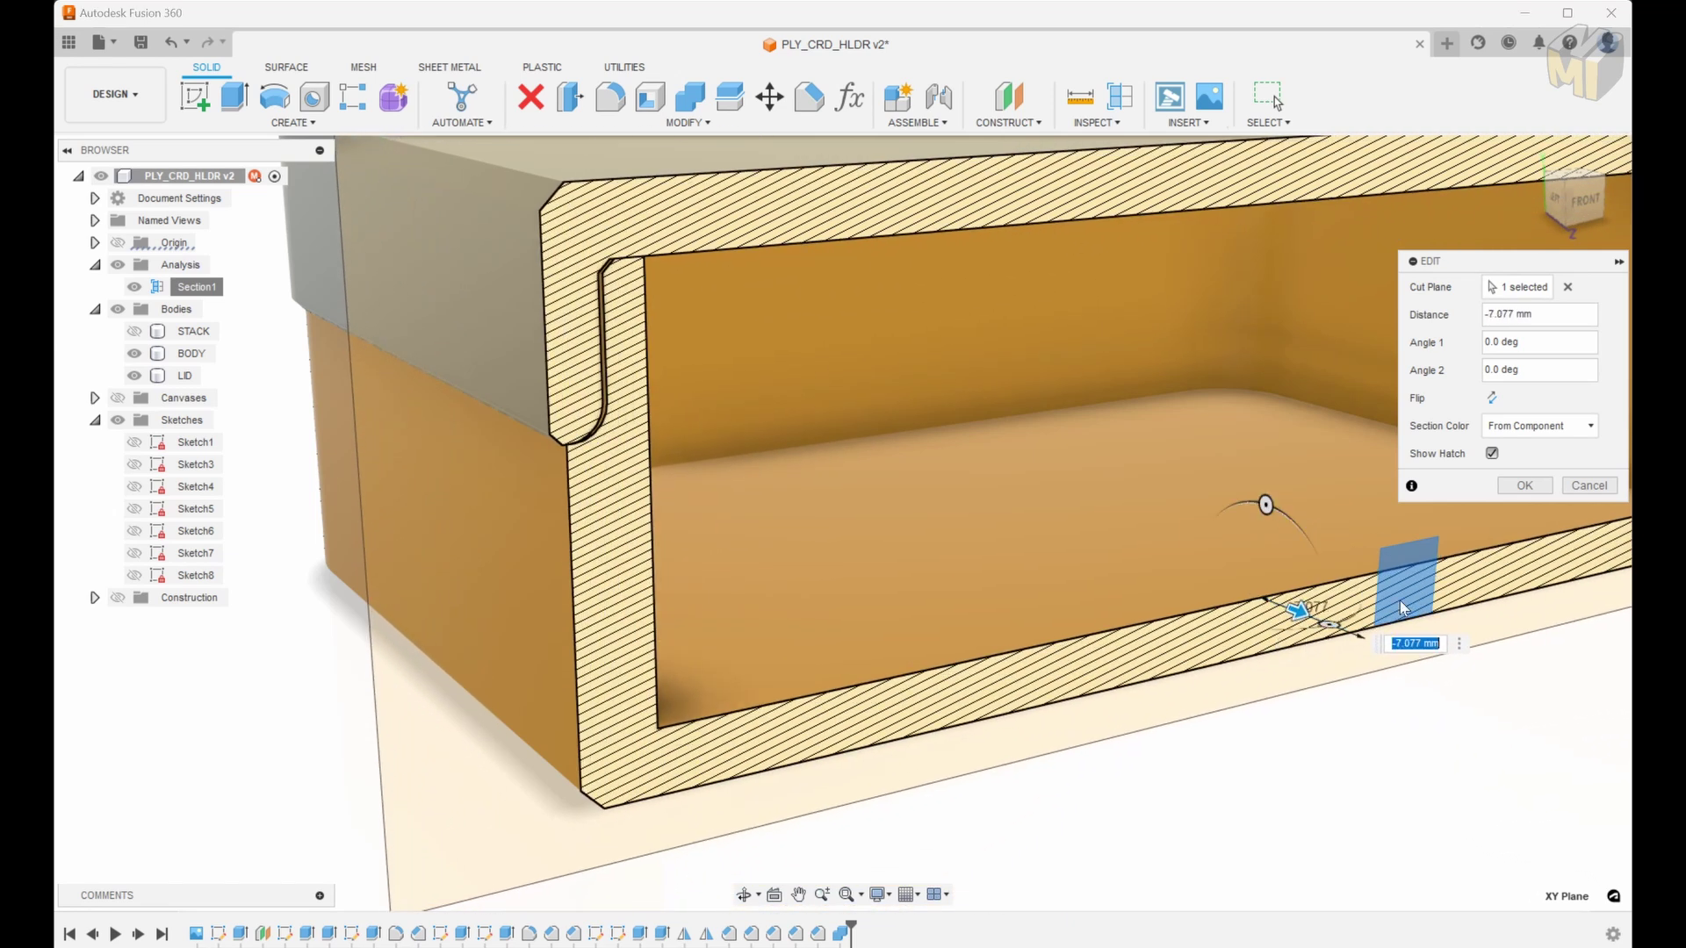
pyautogui.click(1510, 485)
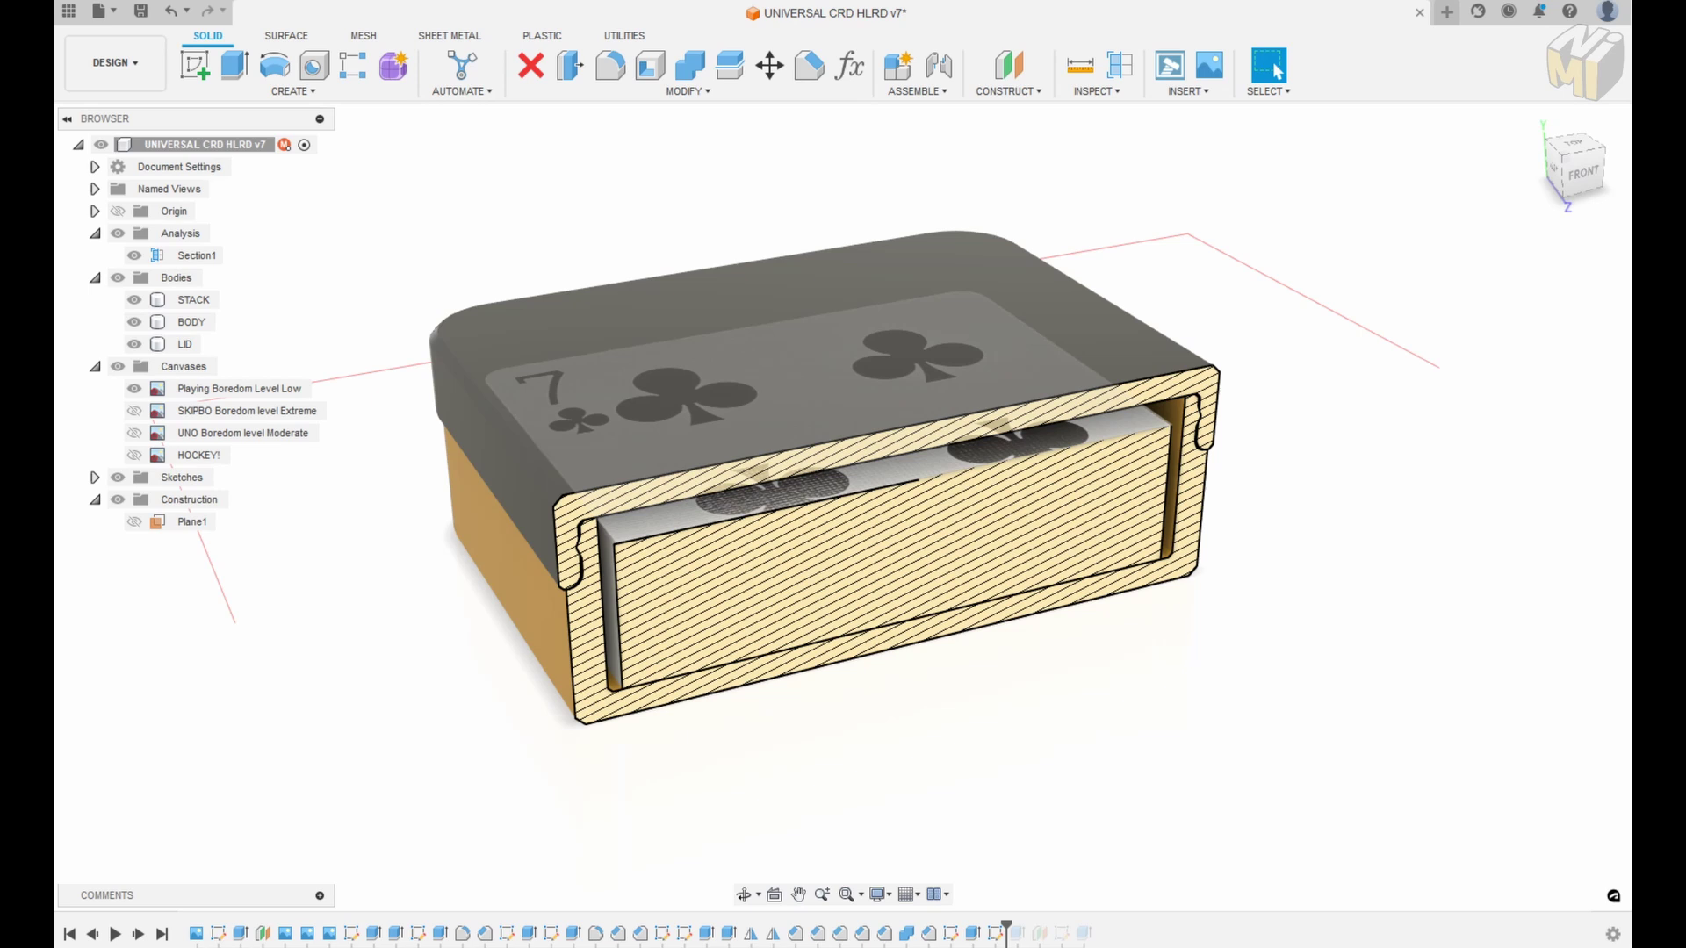
# Set card length 87.08 mm, width 55.97 mm and thickness 0.28 mm in the user parameters
pyautogui.click(848, 65)
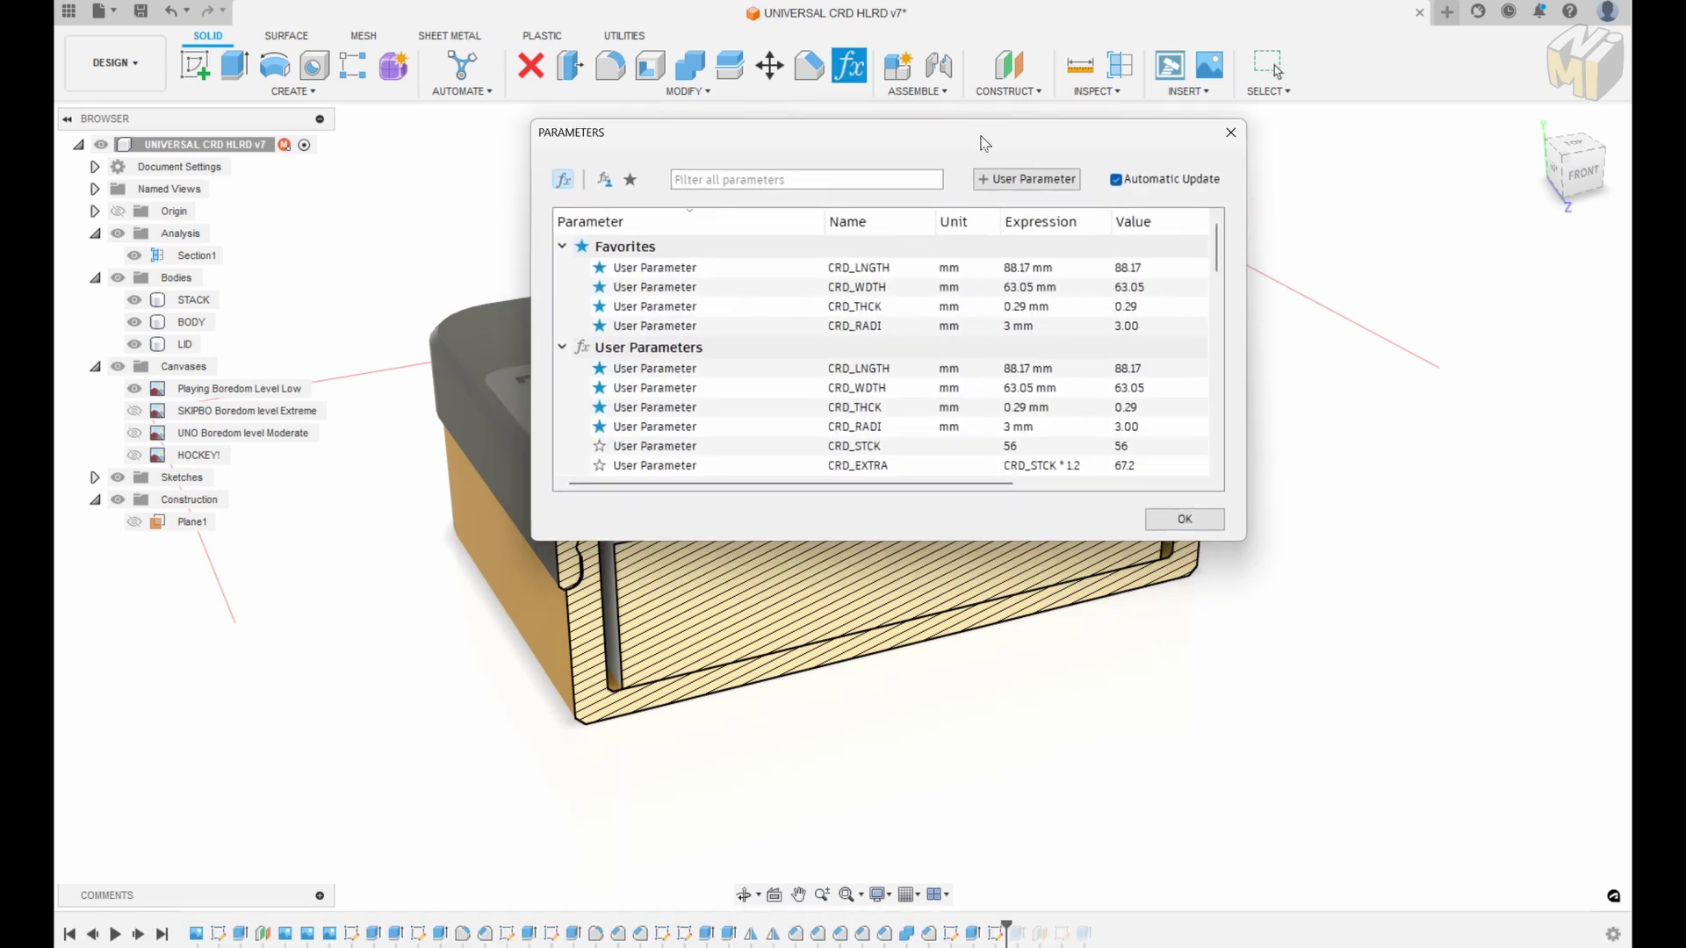
pyautogui.click(1042, 273)
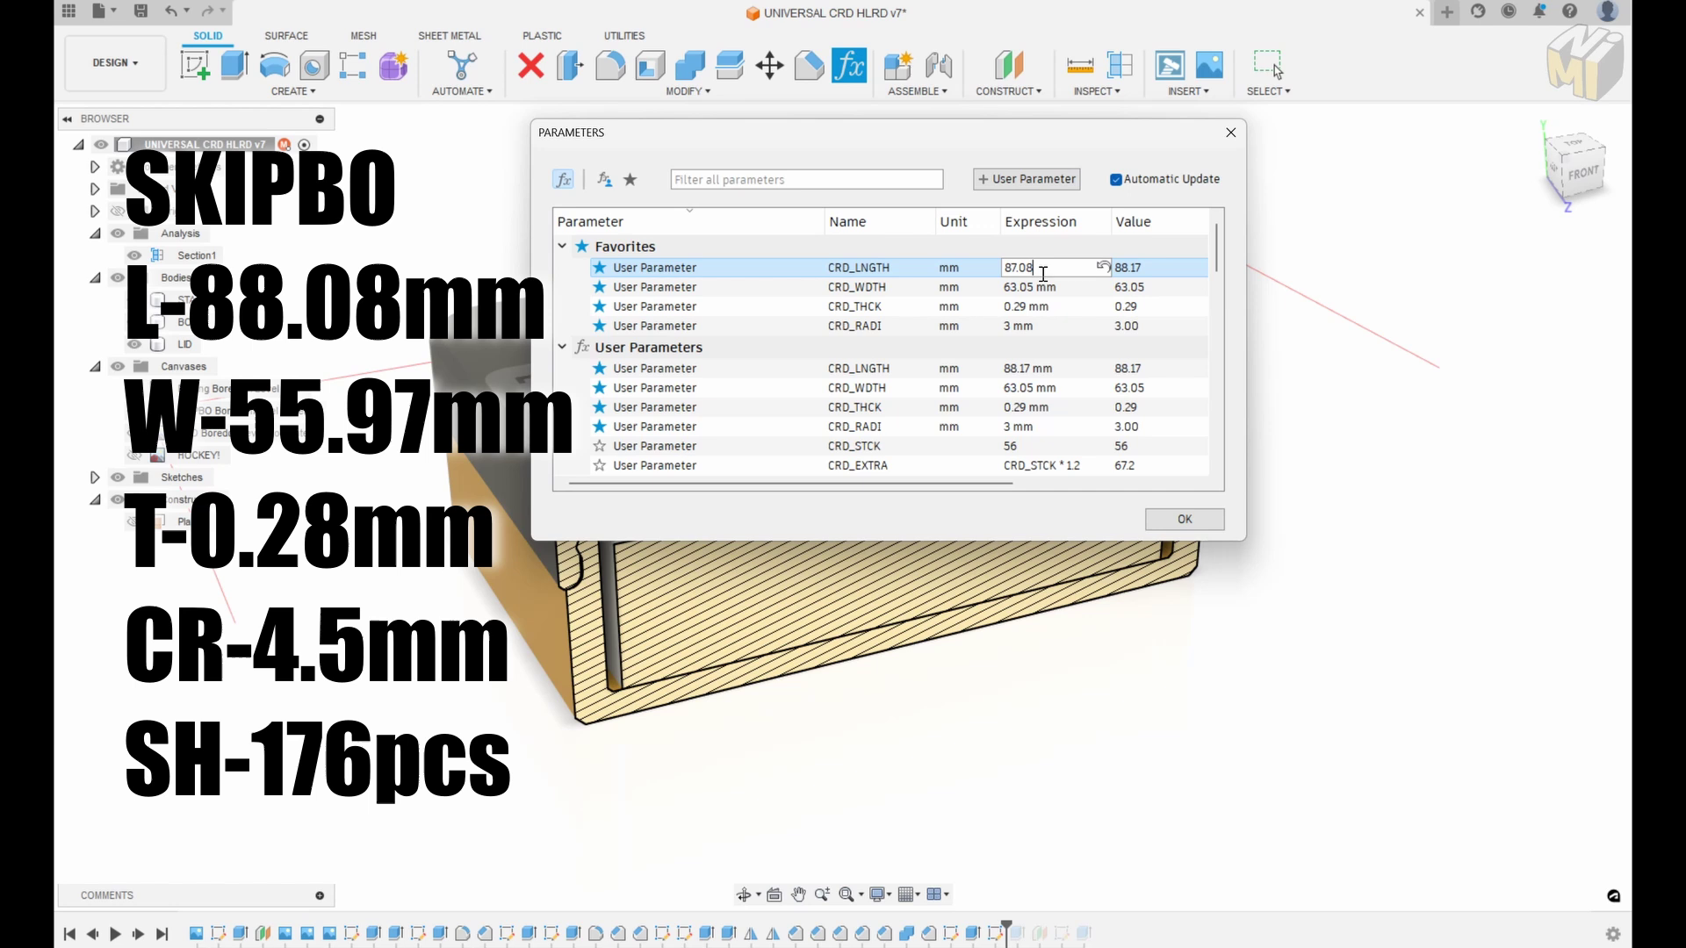
pyautogui.click(1045, 279)
pyautogui.write('55.97')
pyautogui.click(1047, 305)
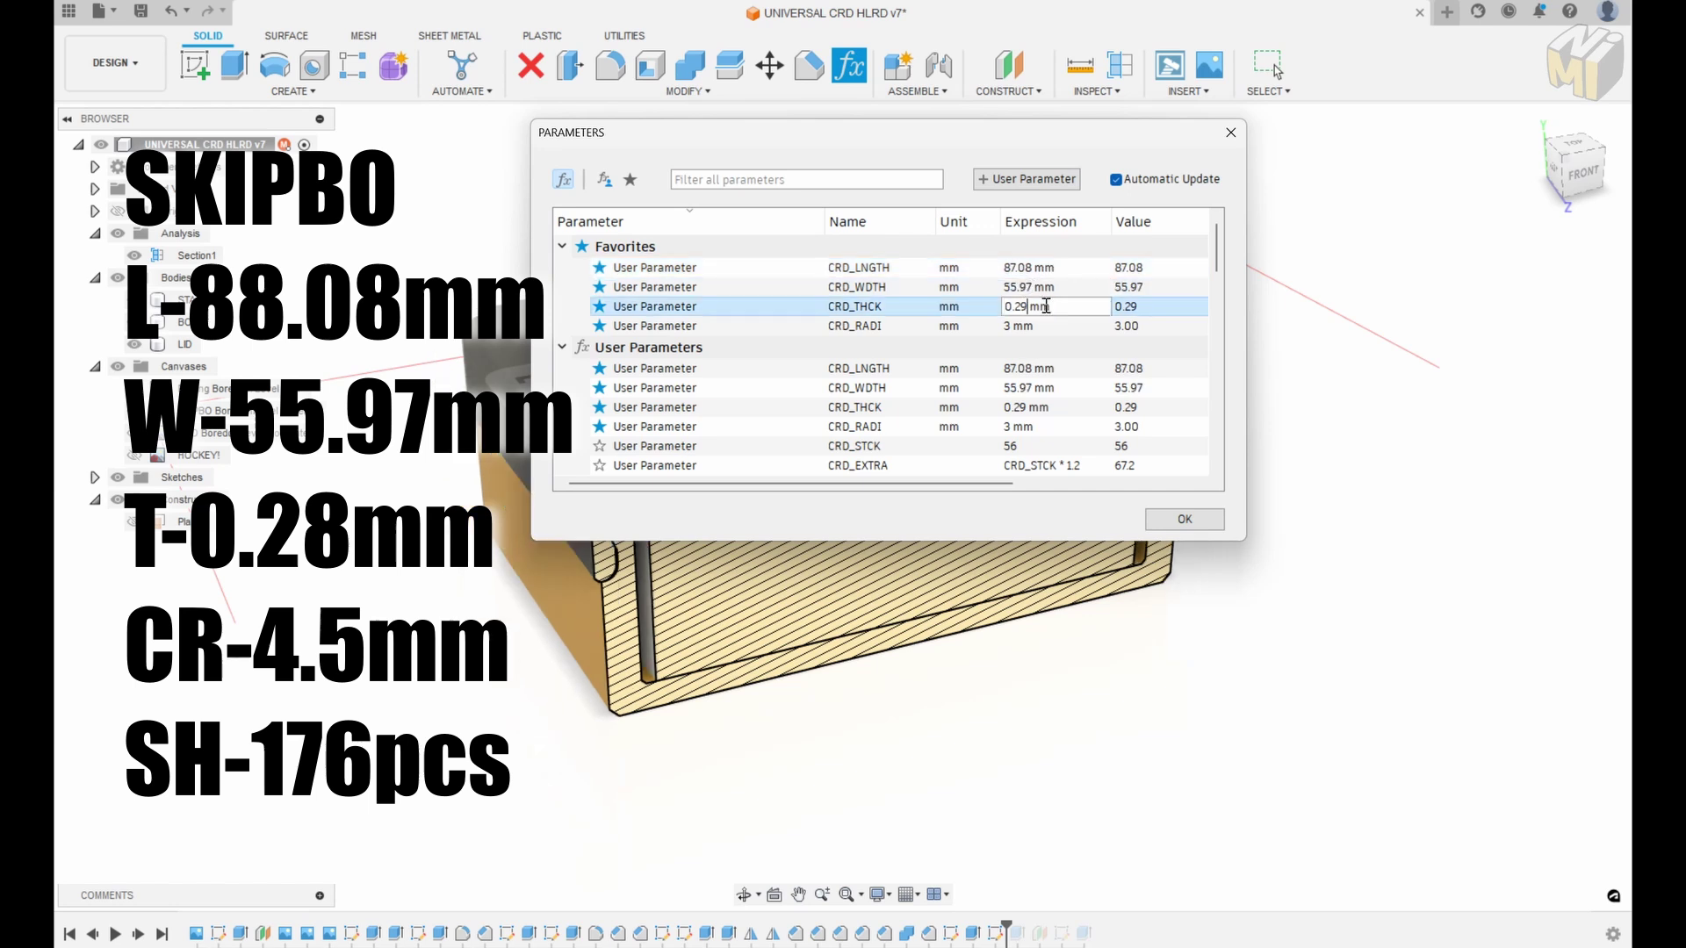
pyautogui.write('8')
pyautogui.click(1054, 326)
# Set corner radius 4.5 mm and stack count 176, applying the SKIP-BO sizes
pyautogui.scroll(-1, 1053, 316)
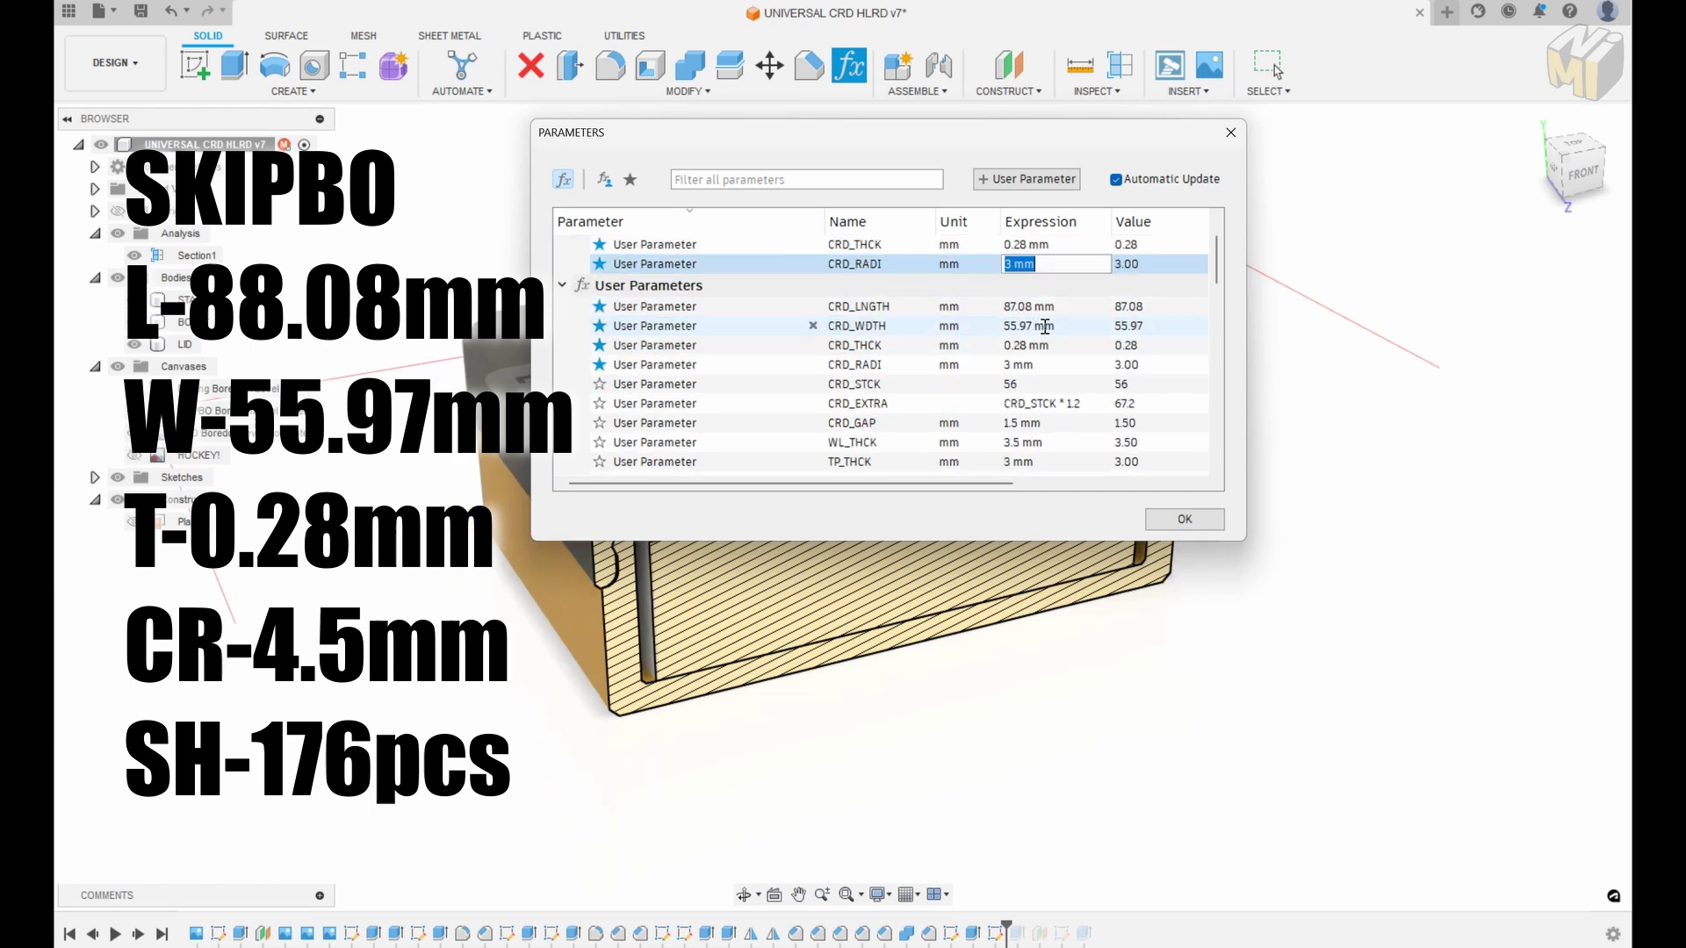
pyautogui.doubleClick(1014, 264)
pyautogui.press('BackSpace')
pyautogui.write('4')
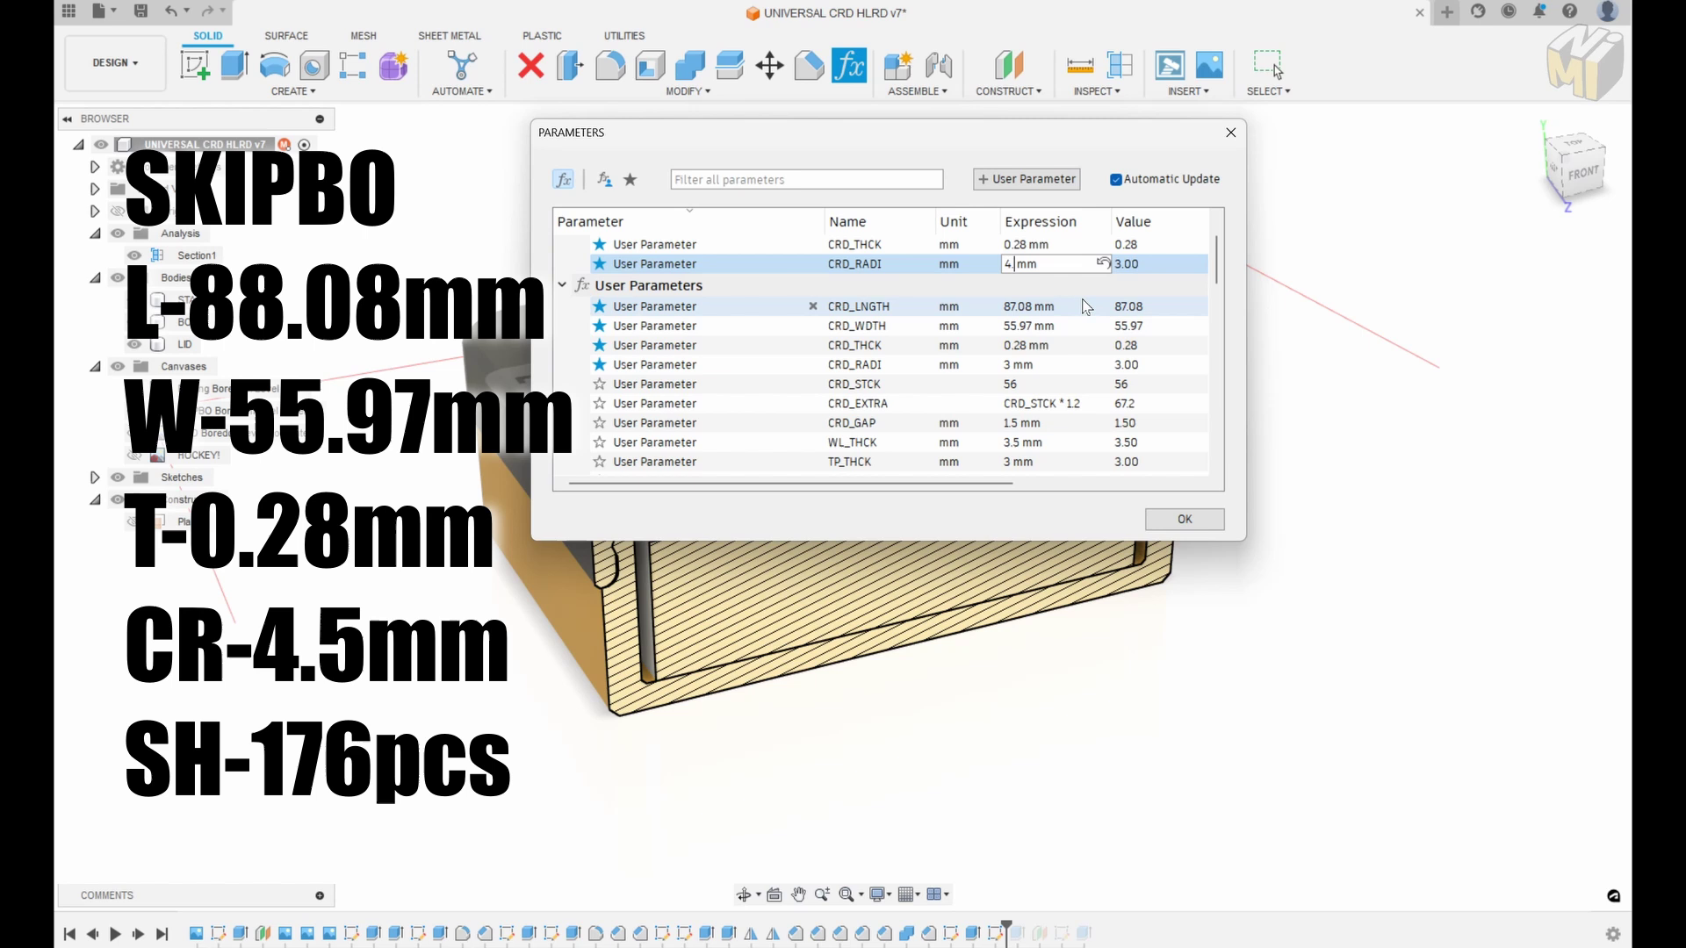
pyautogui.write('.5')
pyautogui.click(1023, 383)
pyautogui.write('176')
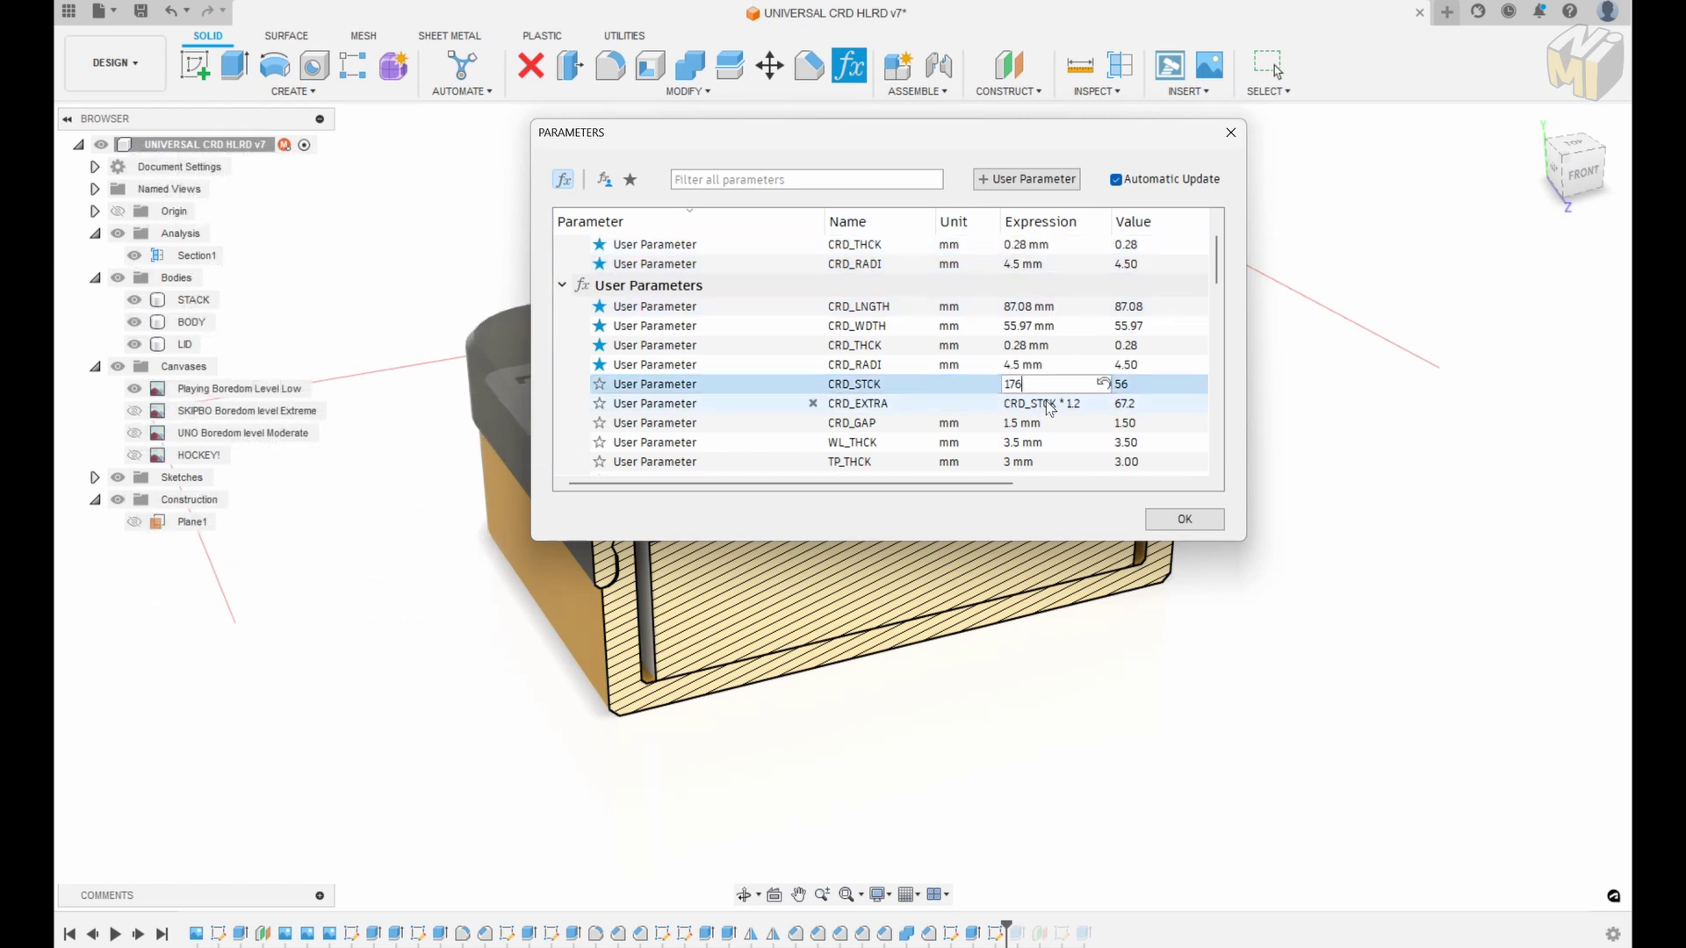
pyautogui.click(1078, 365)
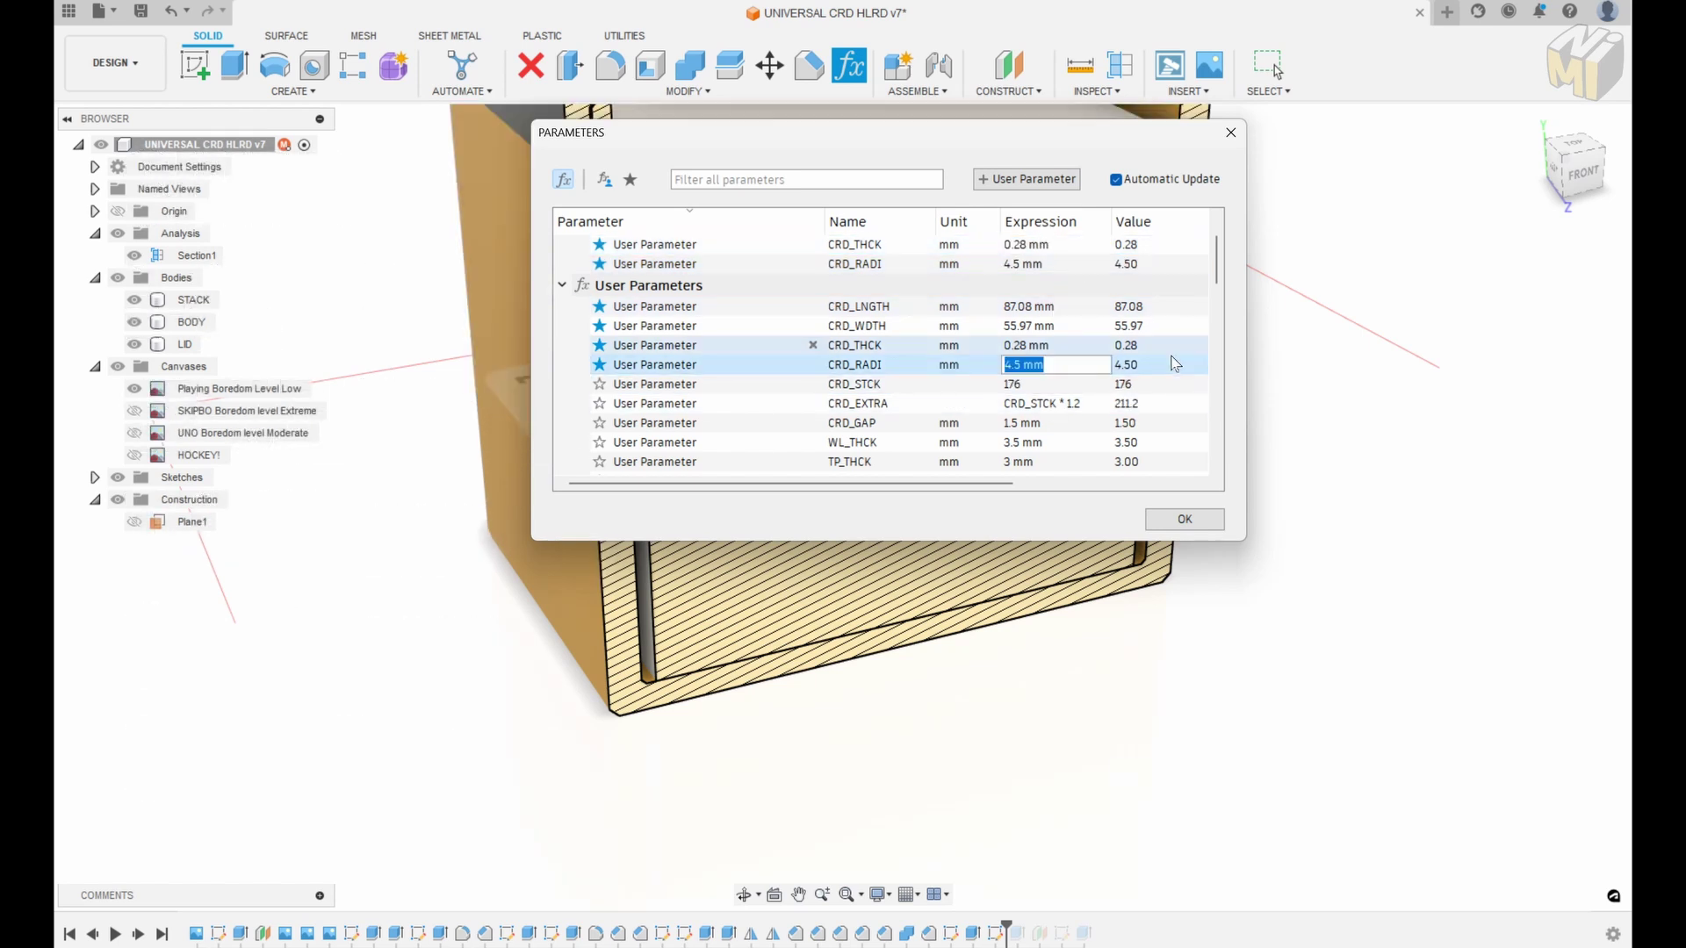
pyautogui.click(1185, 519)
# Change the card stack count to 148 for UNO cards
pyautogui.keyDown('shift'); pyautogui.moveTo(1208, 516); pyautogui.dragTo(1042, 545, button='middle'); pyautogui.keyUp('shift')
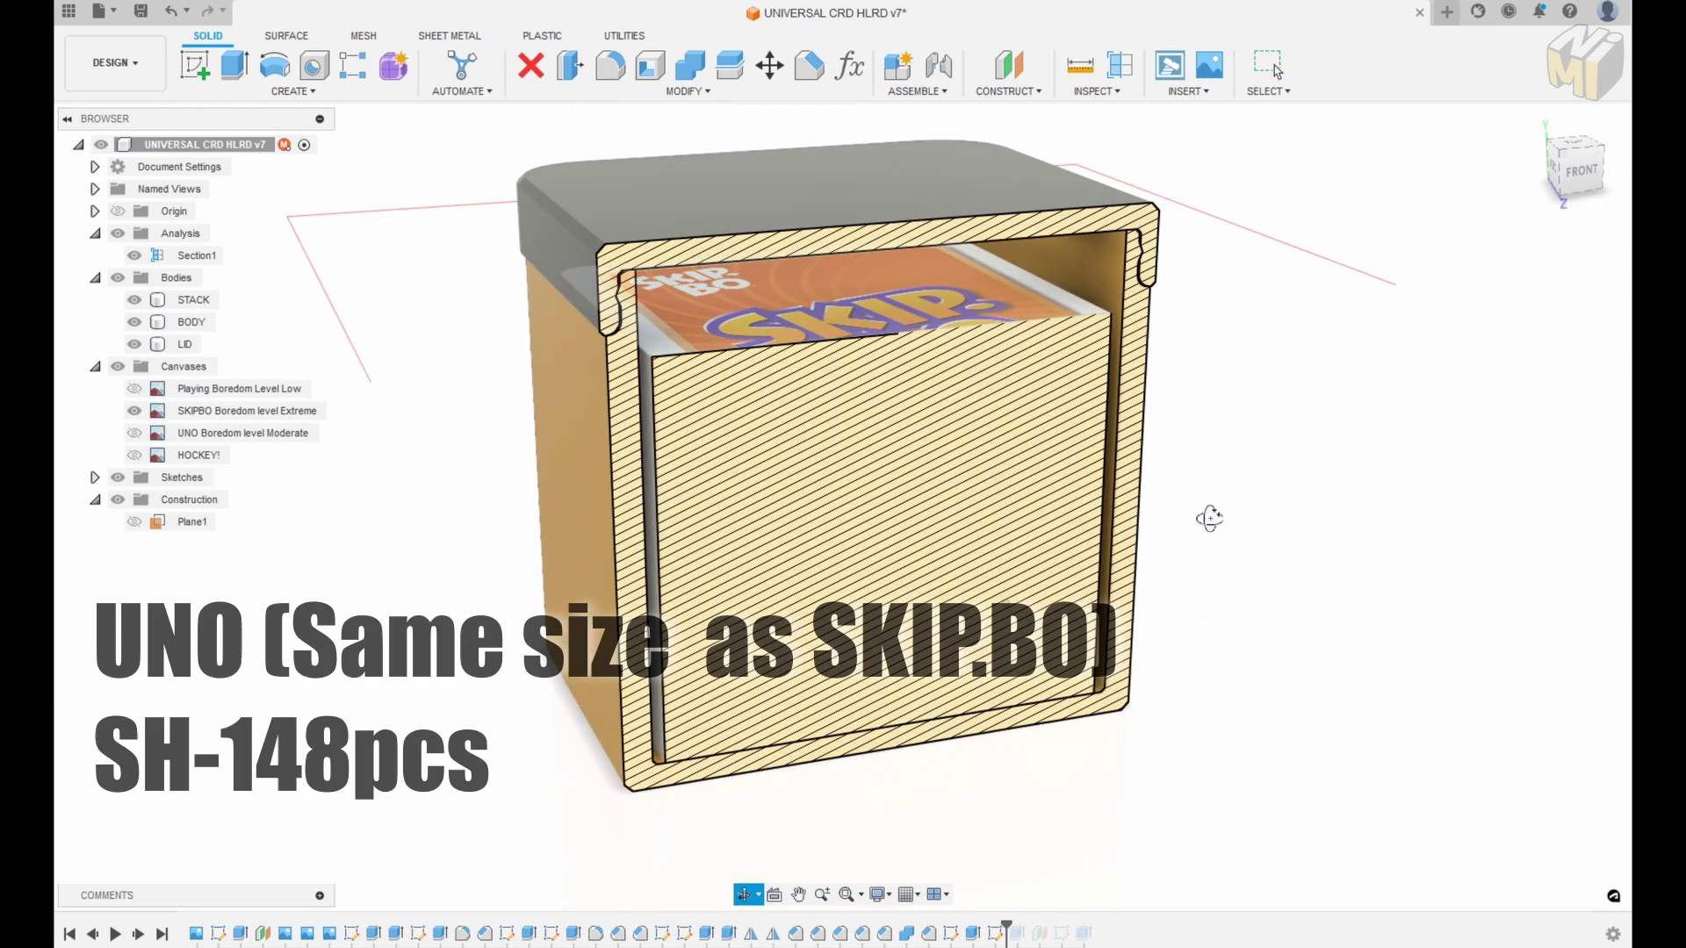
pyautogui.click(848, 65)
pyautogui.click(1039, 446)
pyautogui.write('148')
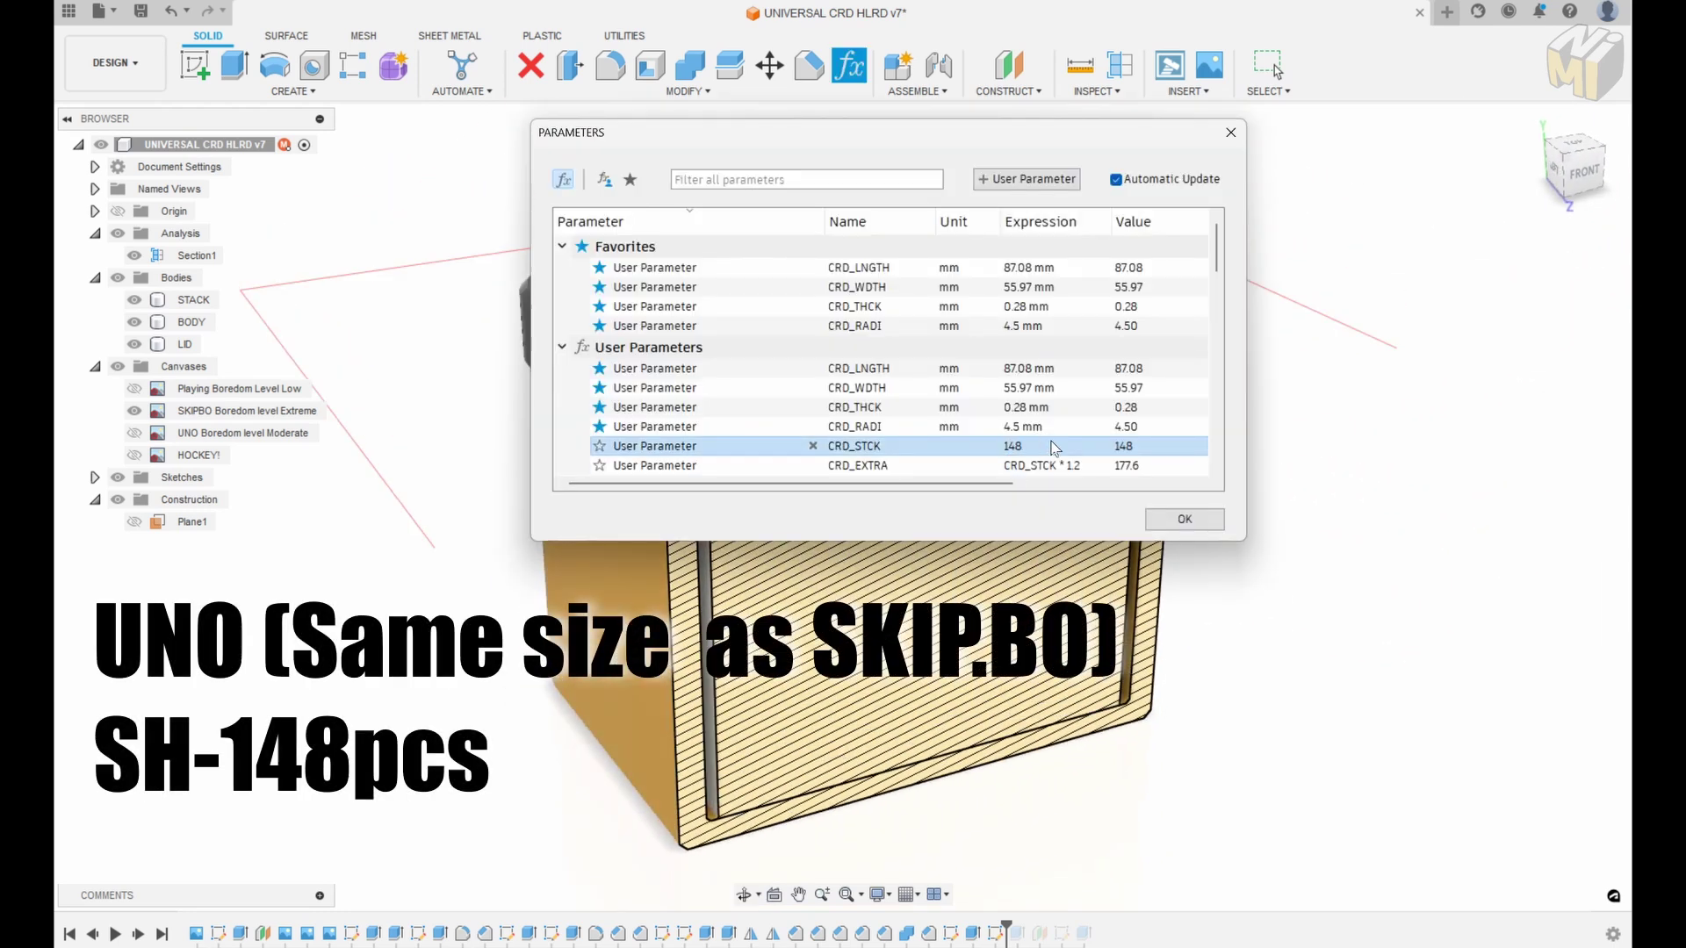
pyautogui.click(1185, 519)
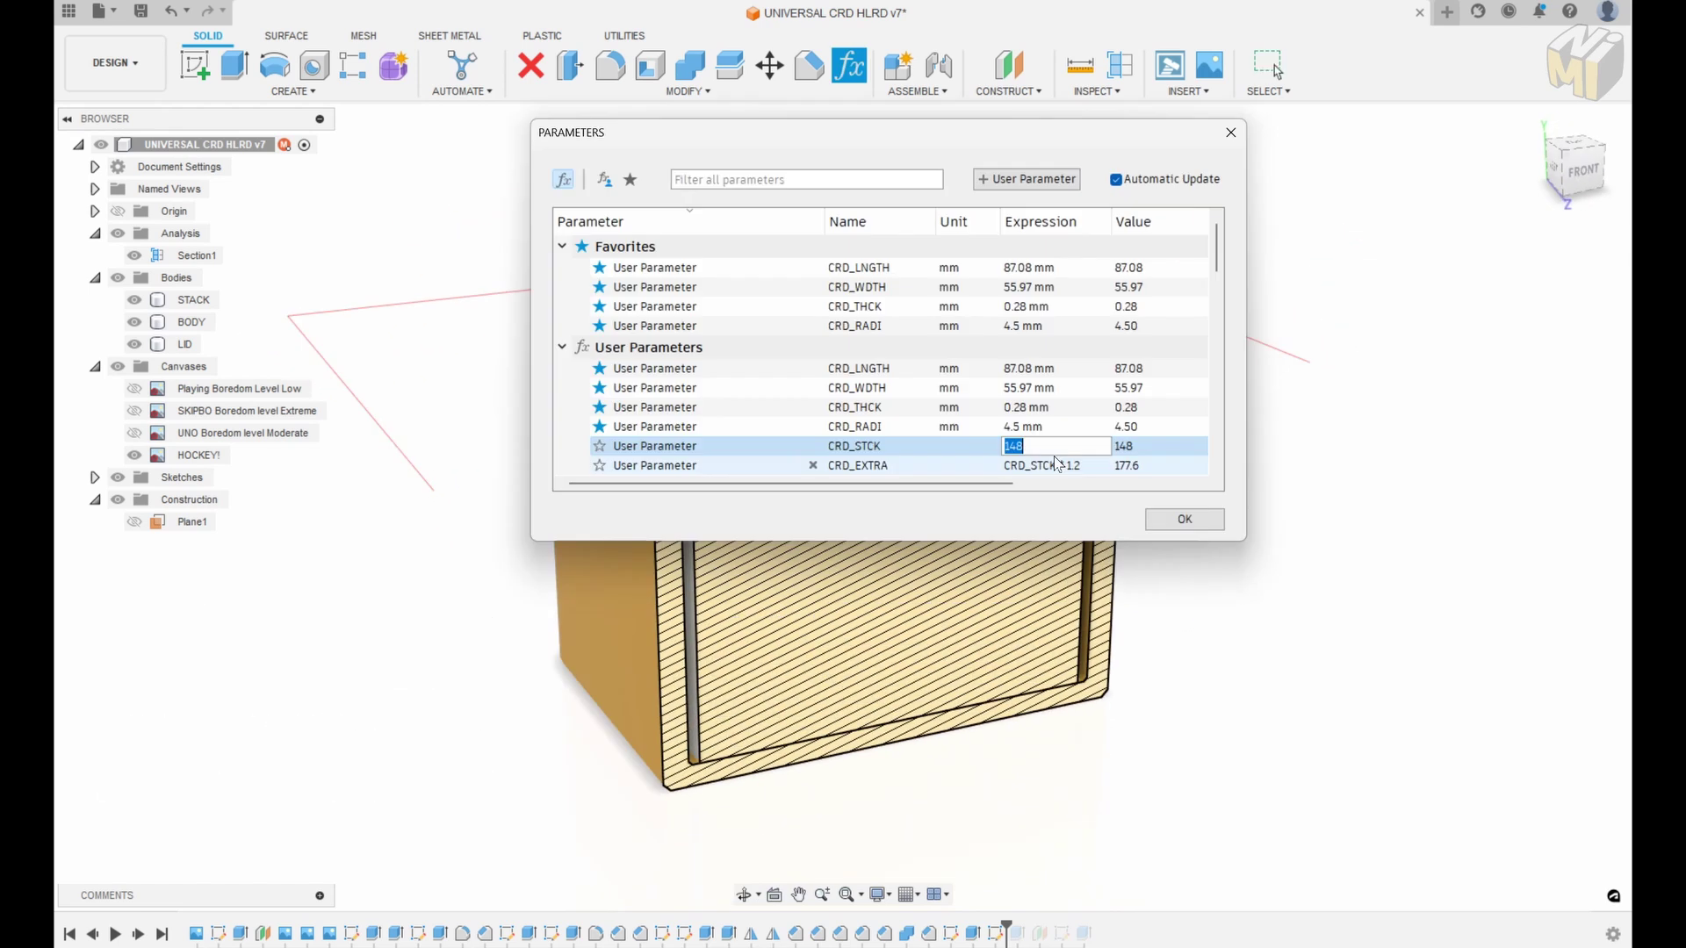
# Set stack count 25, corner radius 0.5 mm and card thickness 0.55 mm
pyautogui.write('25')
pyautogui.press('Return')
pyautogui.click(1027, 326)
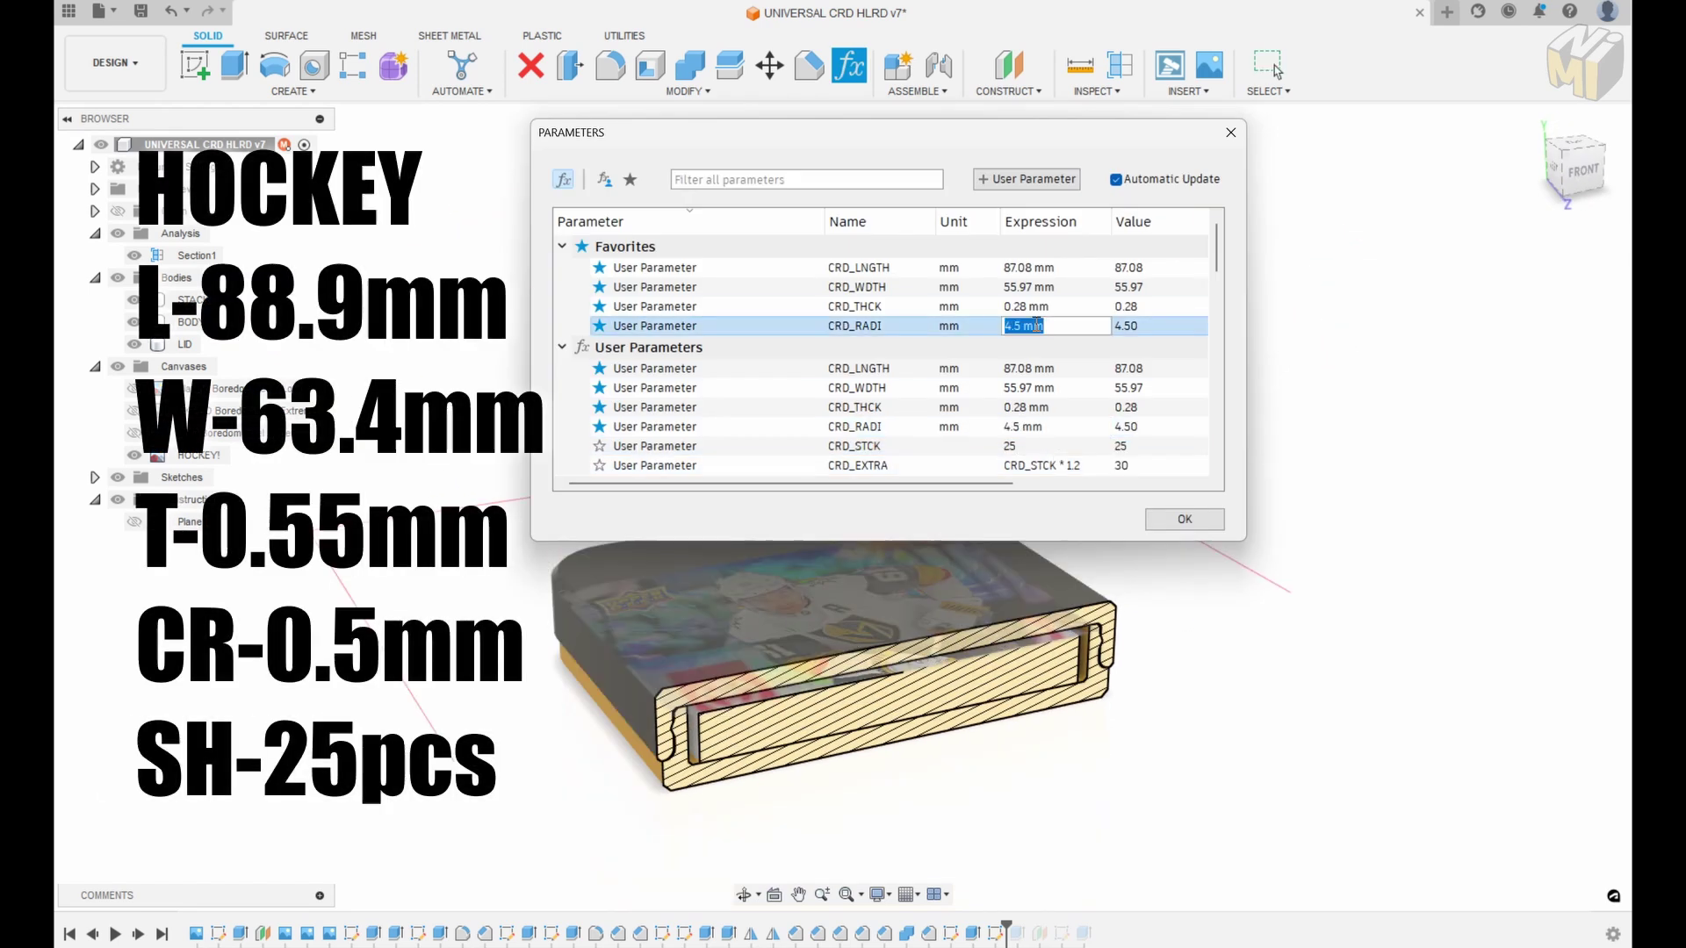
pyautogui.write('0.5')
pyautogui.click(1050, 303)
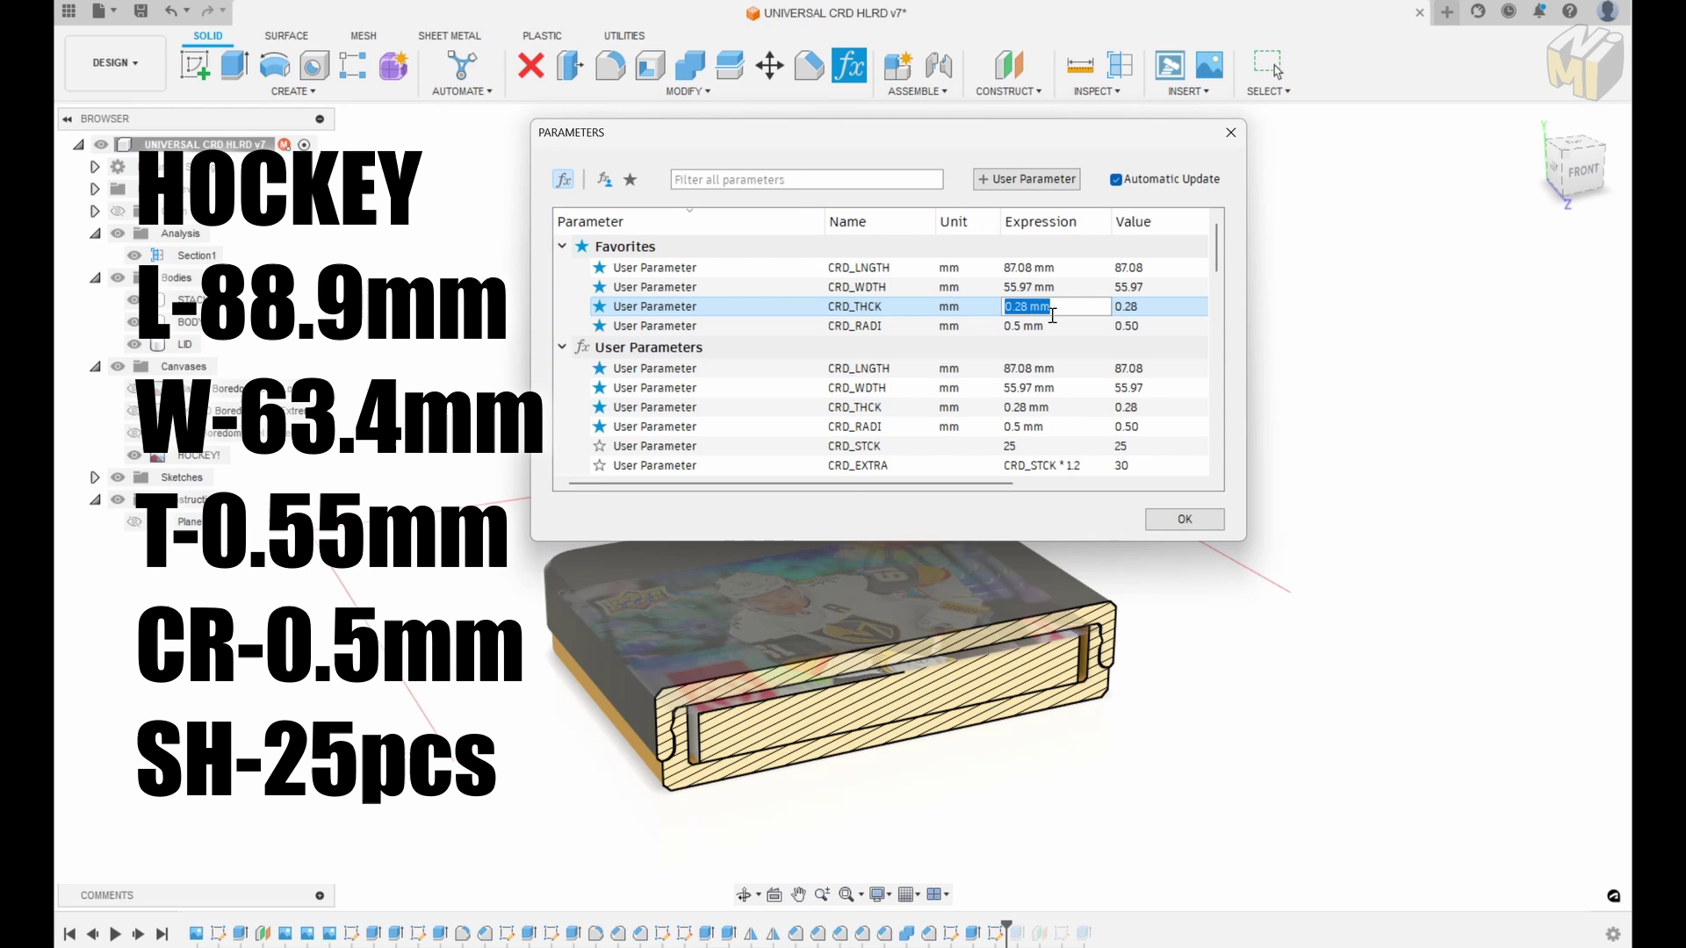
pyautogui.write('.55')
pyautogui.click(1061, 290)
# Set card length 88.9 mm and width 63.4 mm, apply, and view the resized case
pyautogui.click(1061, 270)
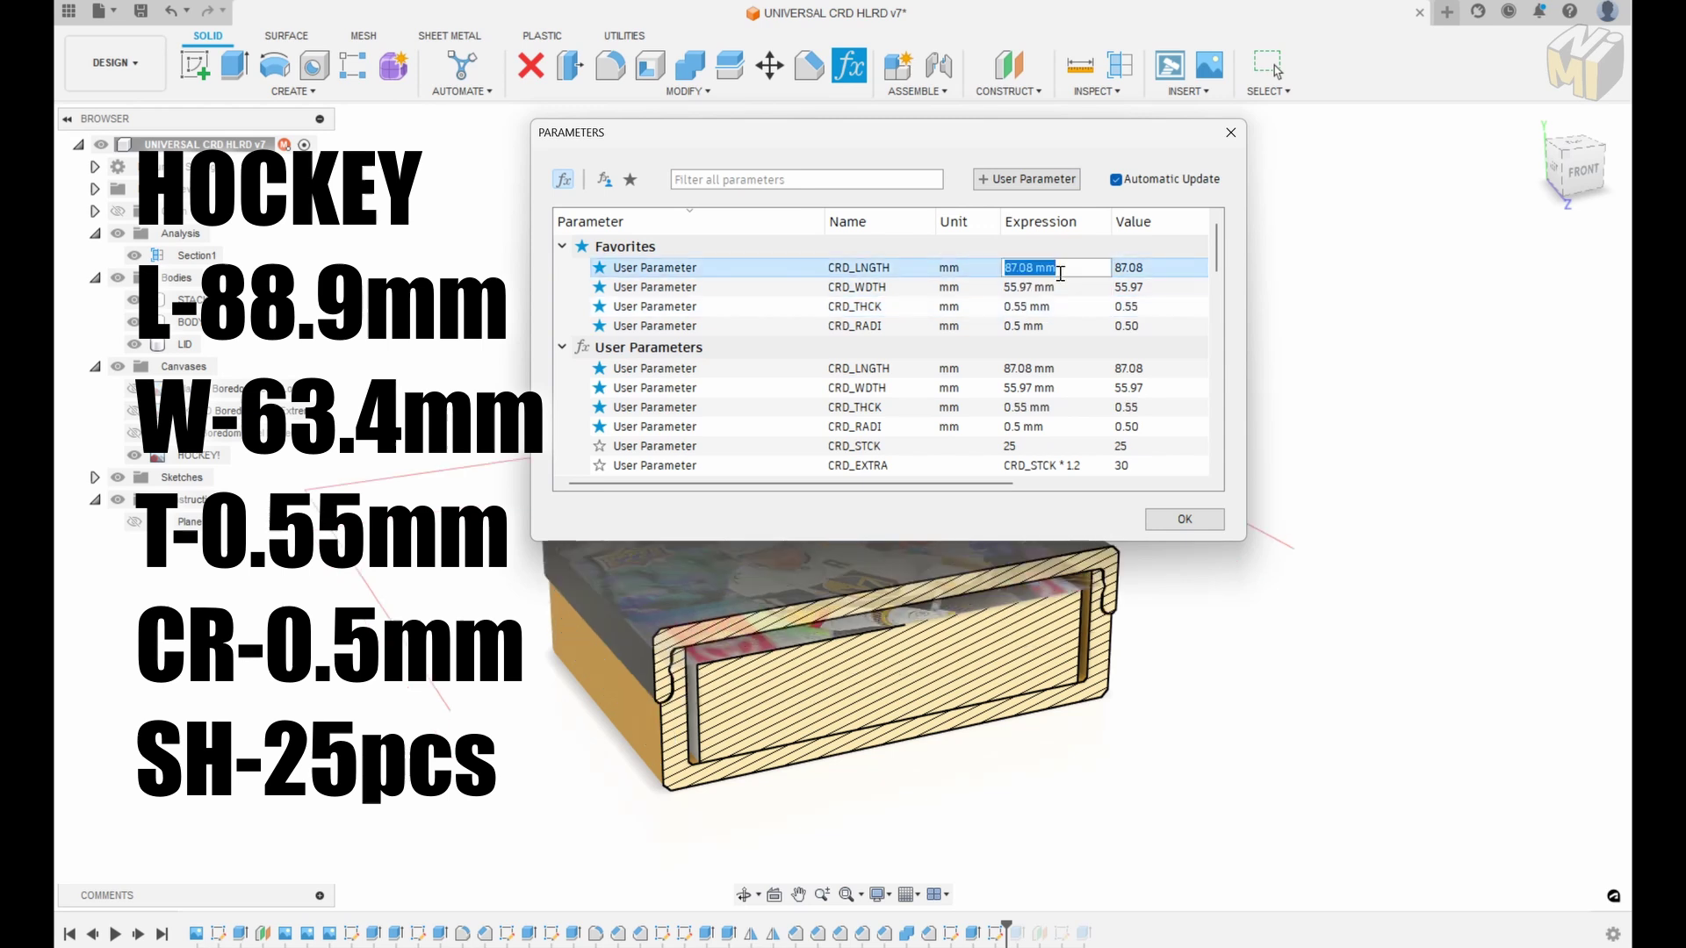
pyautogui.write('88.9')
pyautogui.click(1069, 286)
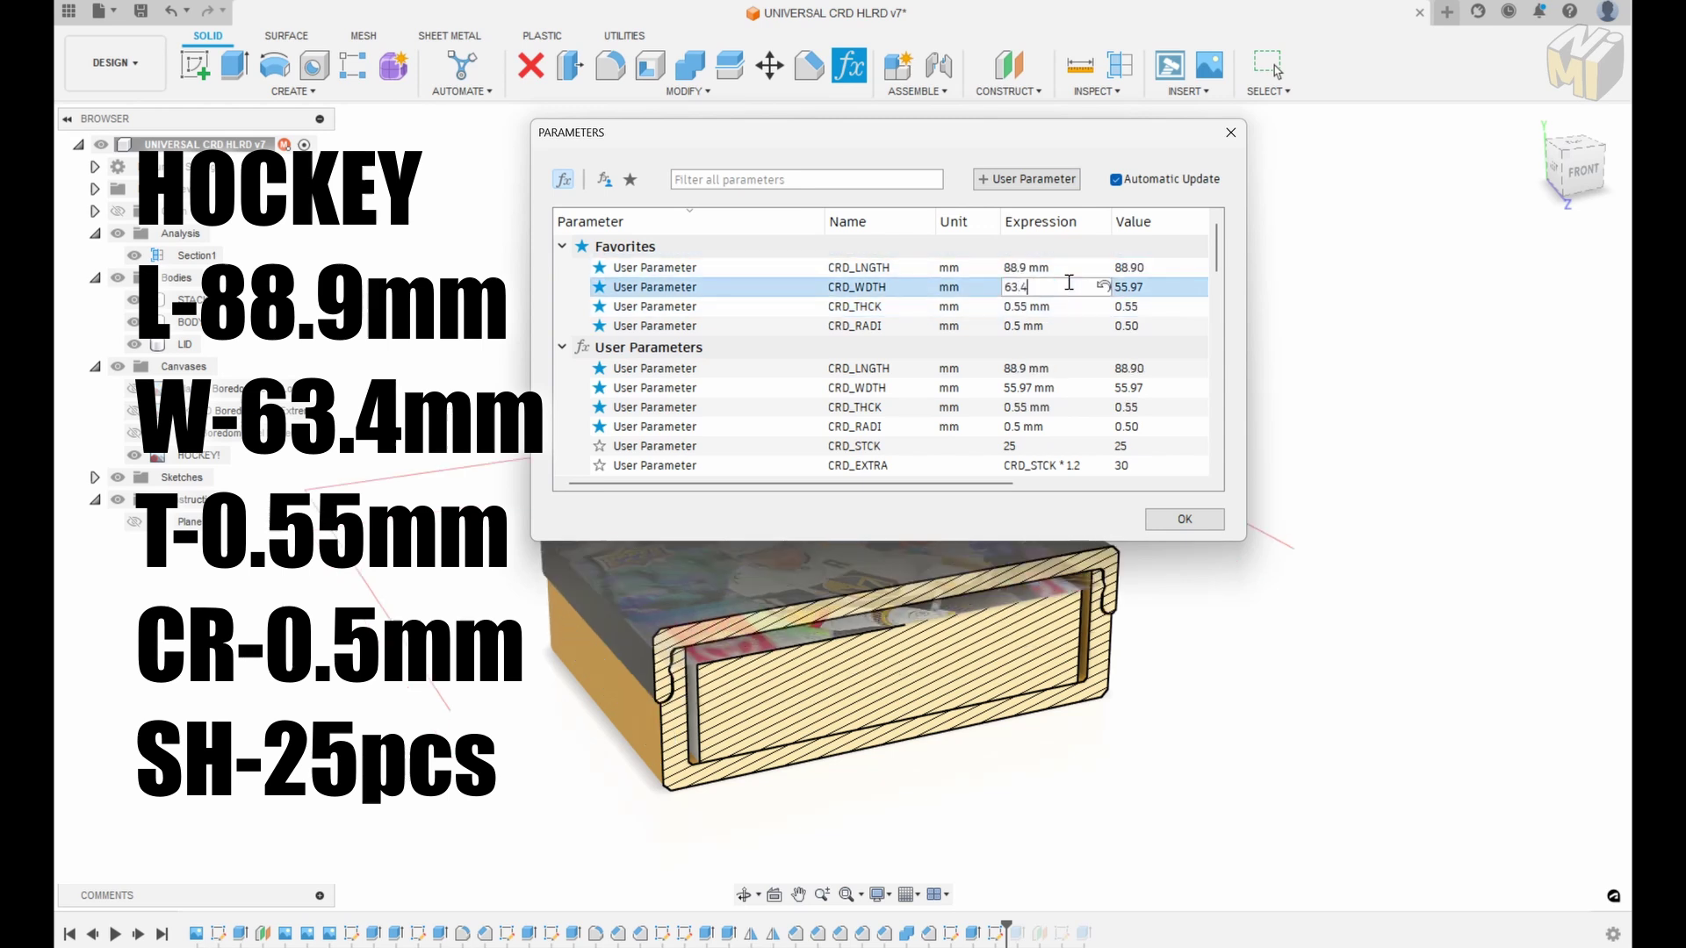
pyautogui.press('Return')
pyautogui.moveTo(1102, 749)
pyautogui.keyDown('shift'); pyautogui.mouseDown(button='middle')
pyautogui.moveTo(1076, 635)
pyautogui.moveTo(1101, 633)
pyautogui.moveTo(1095, 711)
pyautogui.mouseUp(button='middle'); pyautogui.keyUp('shift')
pyautogui.scroll(5, 1102, 633)
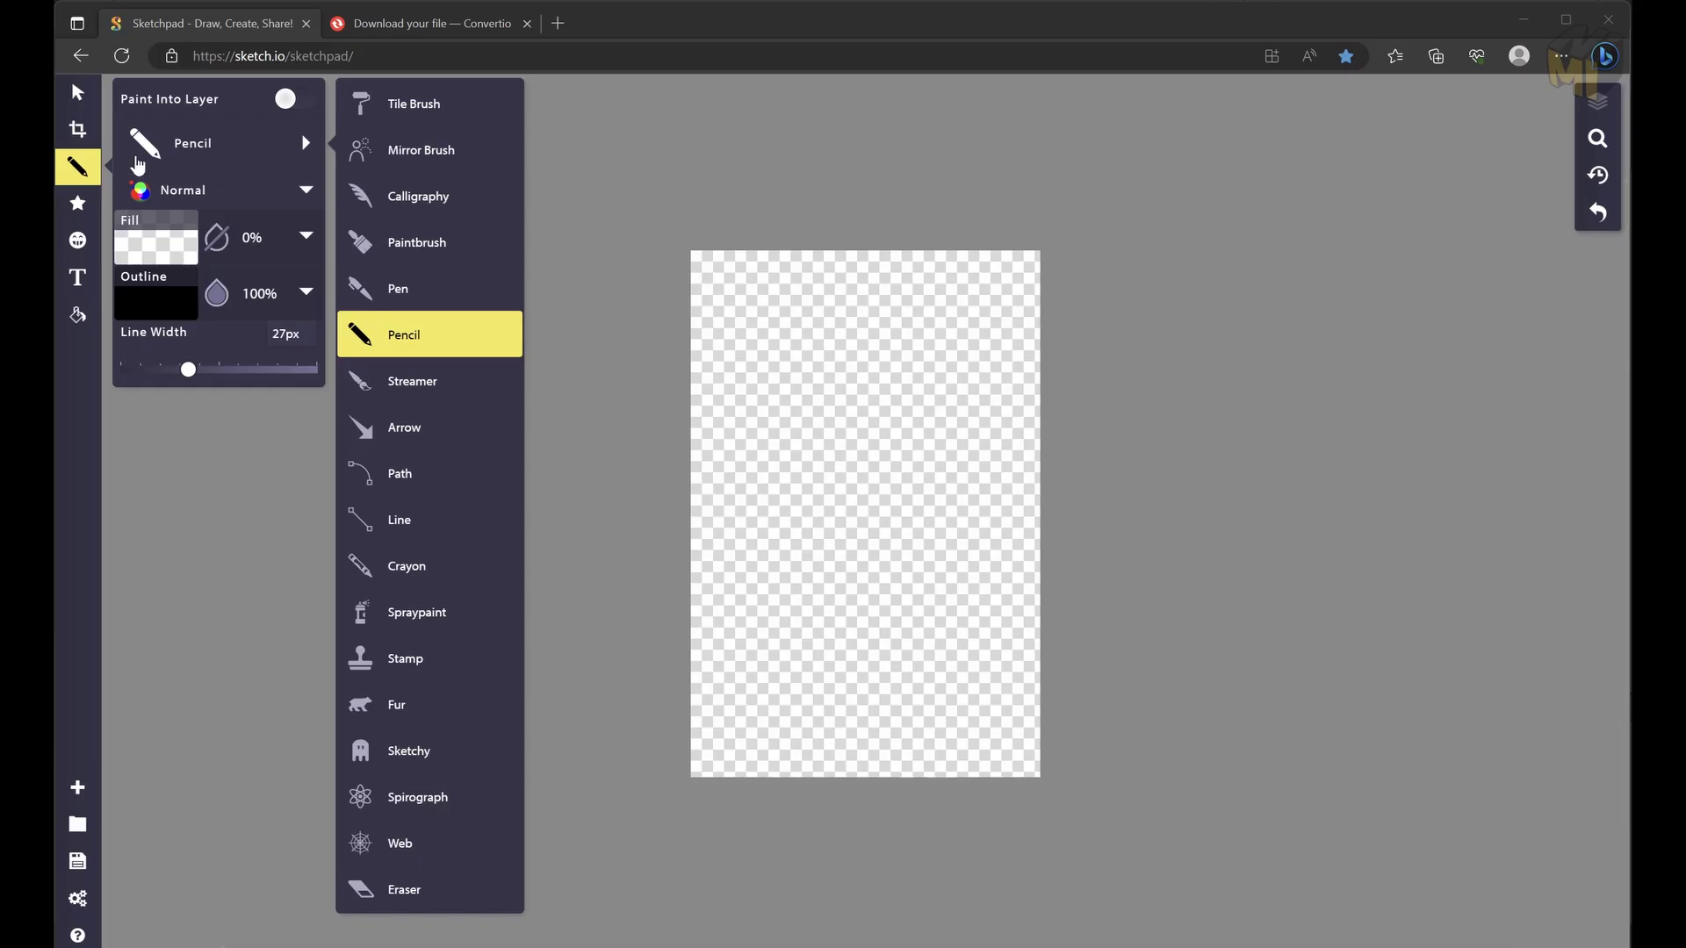
# Hand-draw the UNO lettering in Sketchpad with the pencil at an adjusted line width
pyautogui.click(138, 165)
pyautogui.click(186, 367)
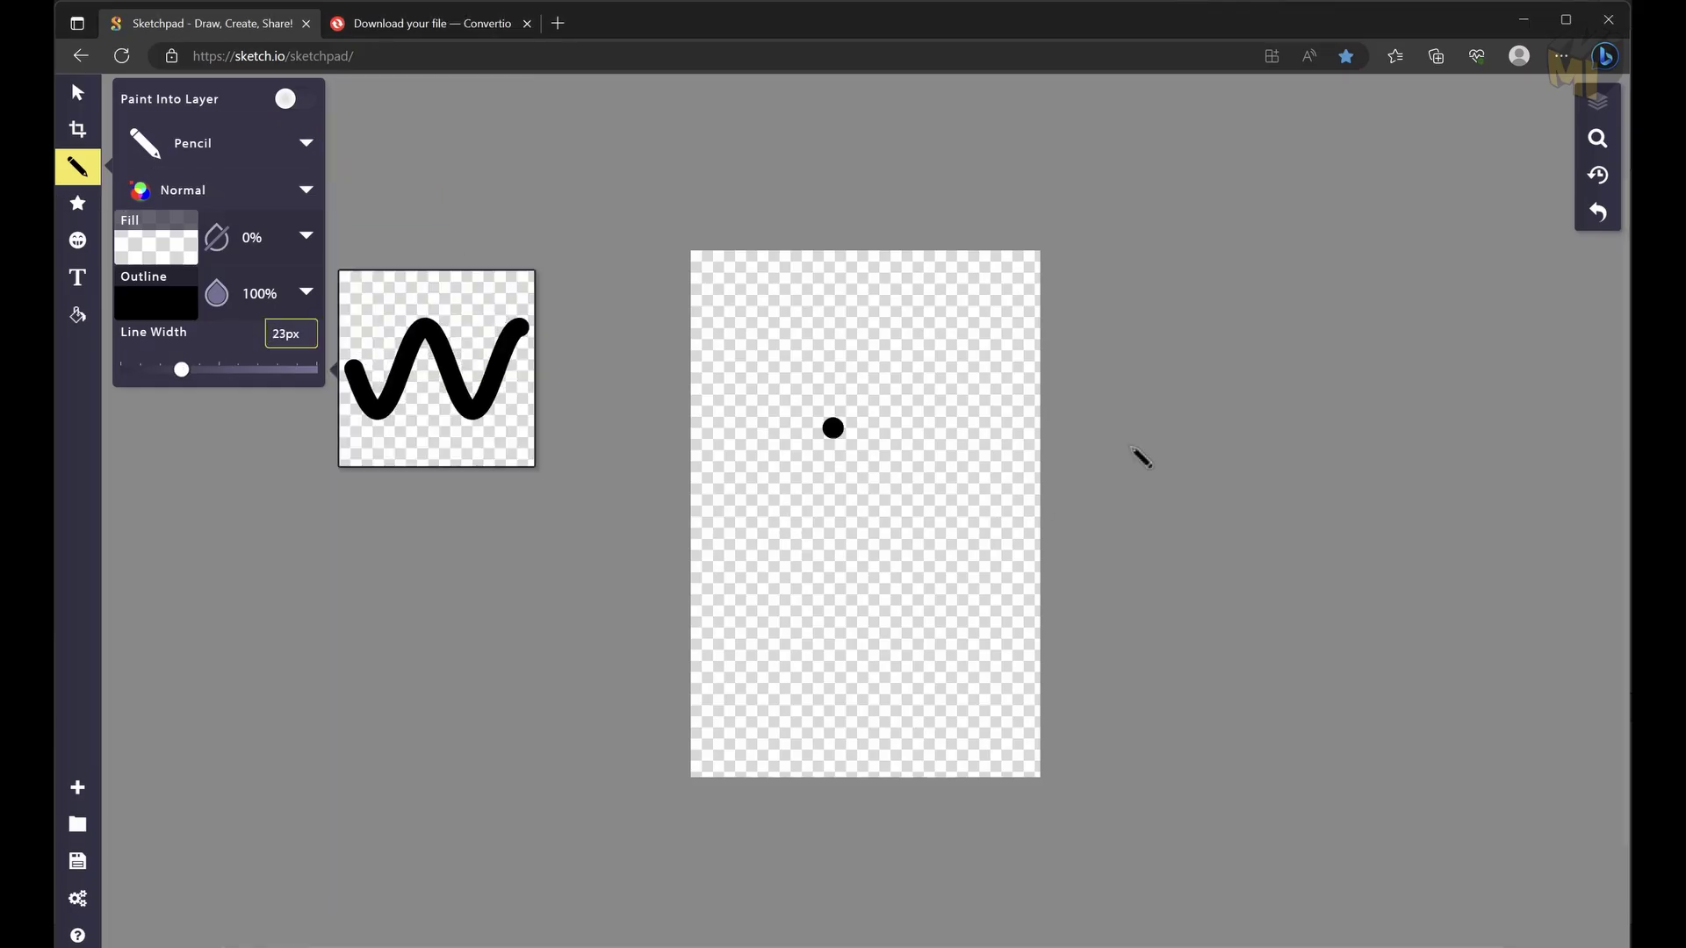
pyautogui.moveTo(774, 691); pyautogui.dragTo(811, 690)
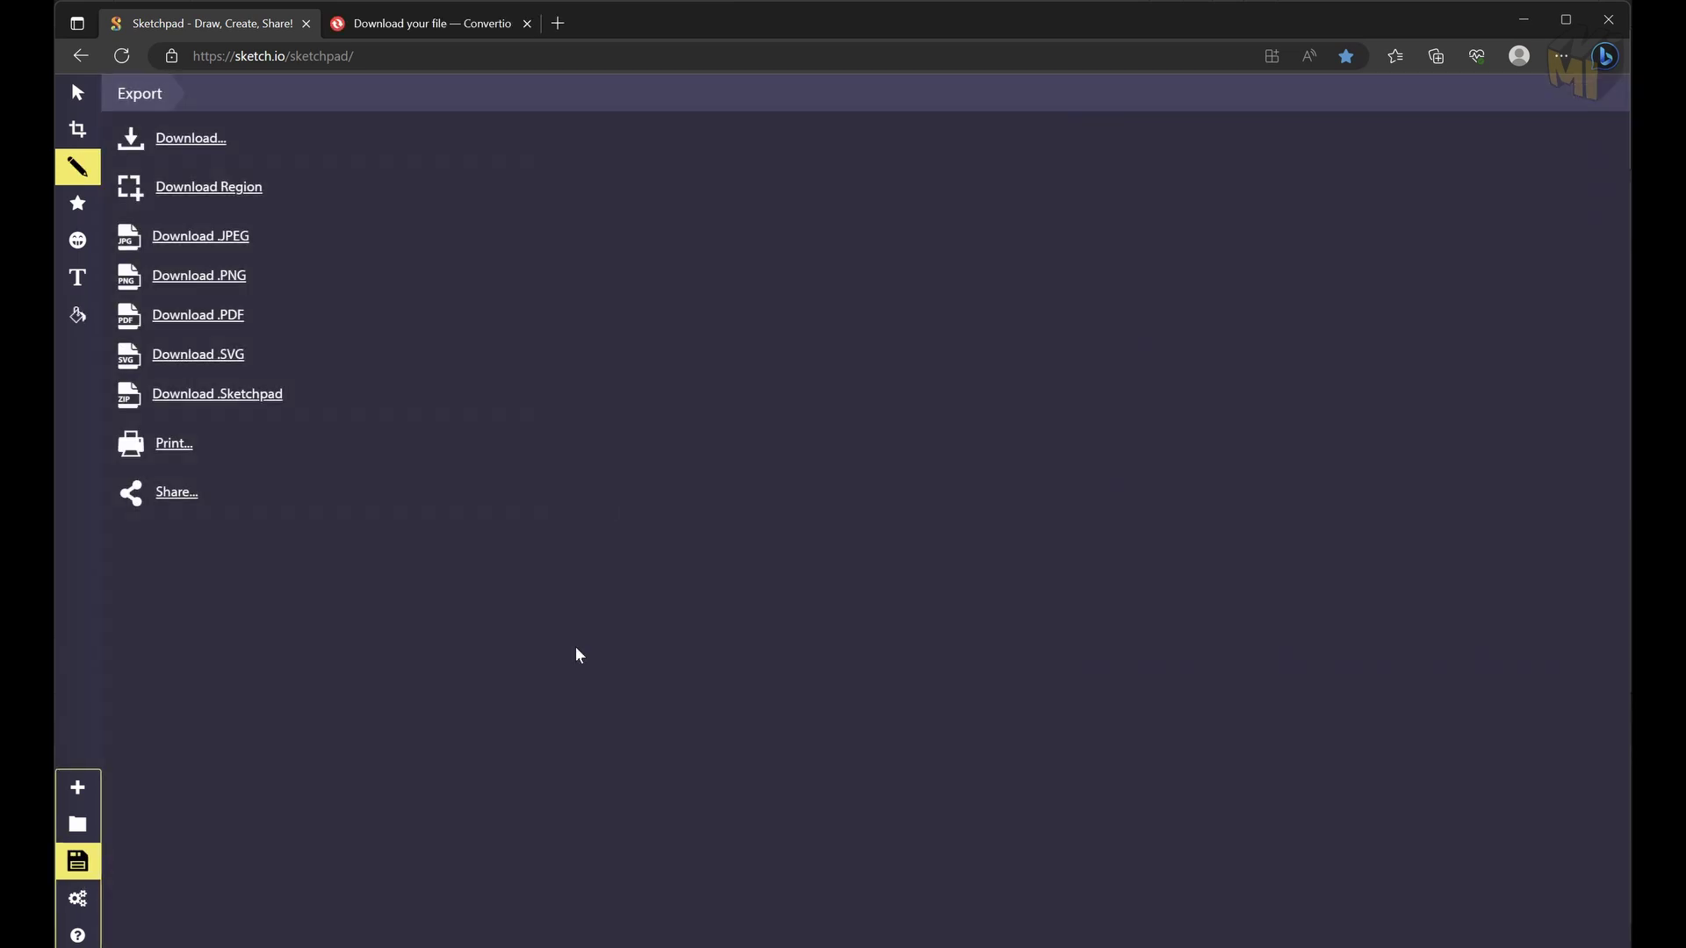
# Download the drawing as JPEG, convert it to DXF, and extrude the logo 14.81 mm
pyautogui.click(226, 246)
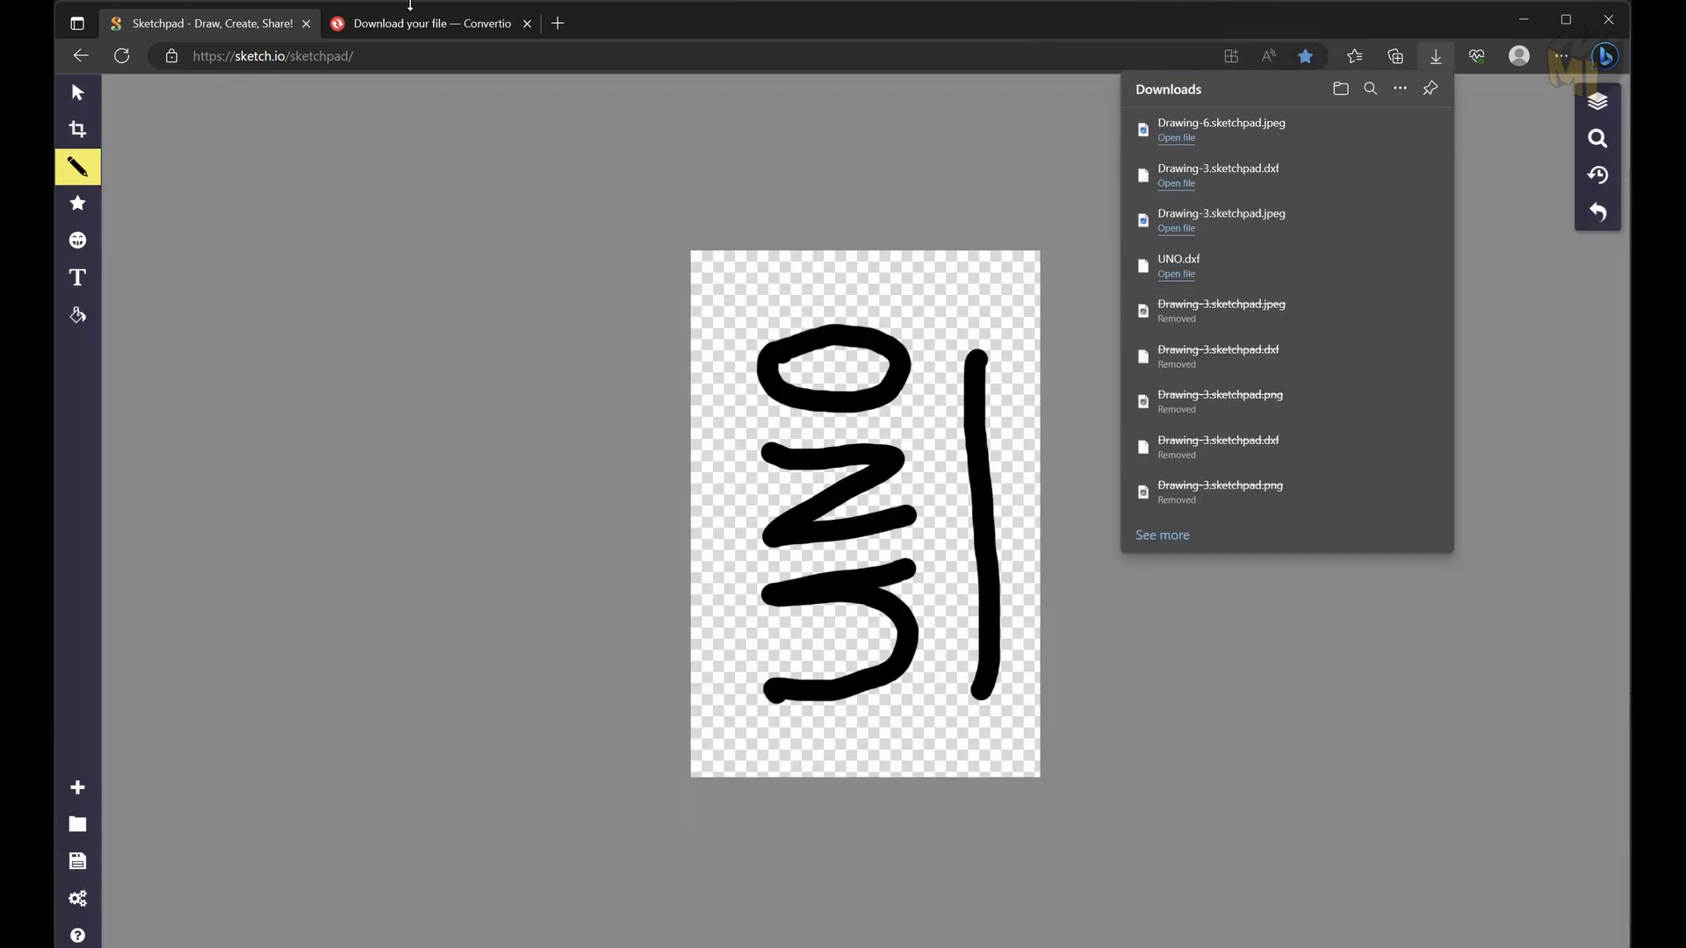
pyautogui.click(410, 18)
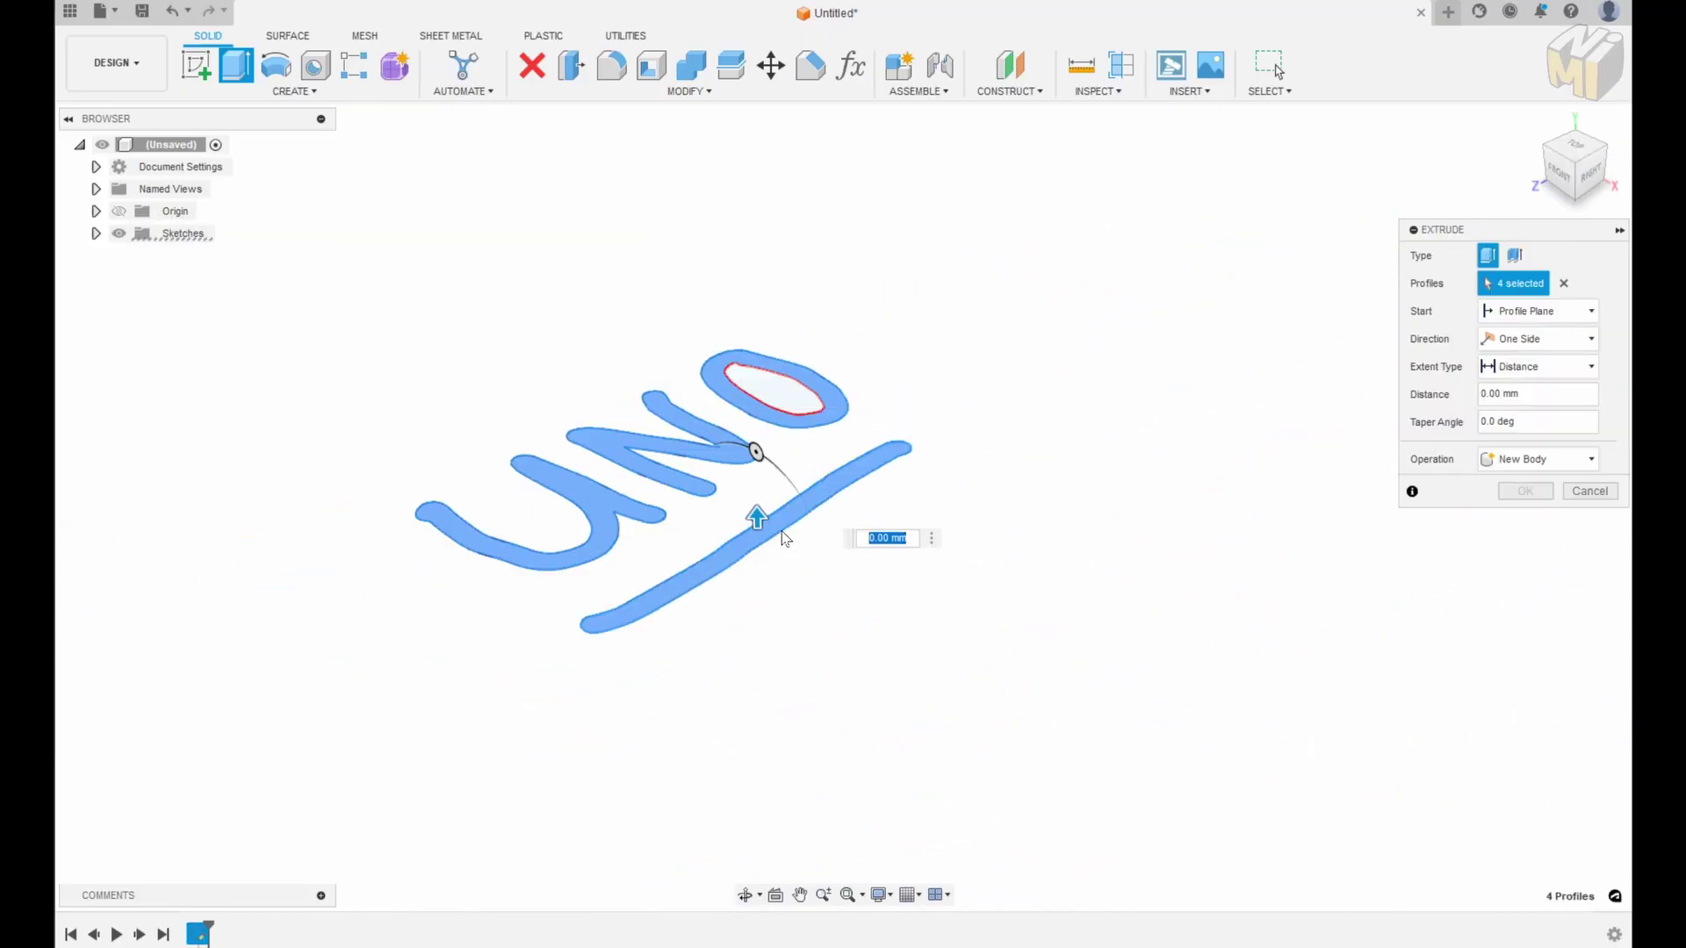
pyautogui.moveTo(756, 516)
pyautogui.mouseDown()
pyautogui.moveTo(757, 470)
pyautogui.moveTo(753, 501)
pyautogui.mouseUp()
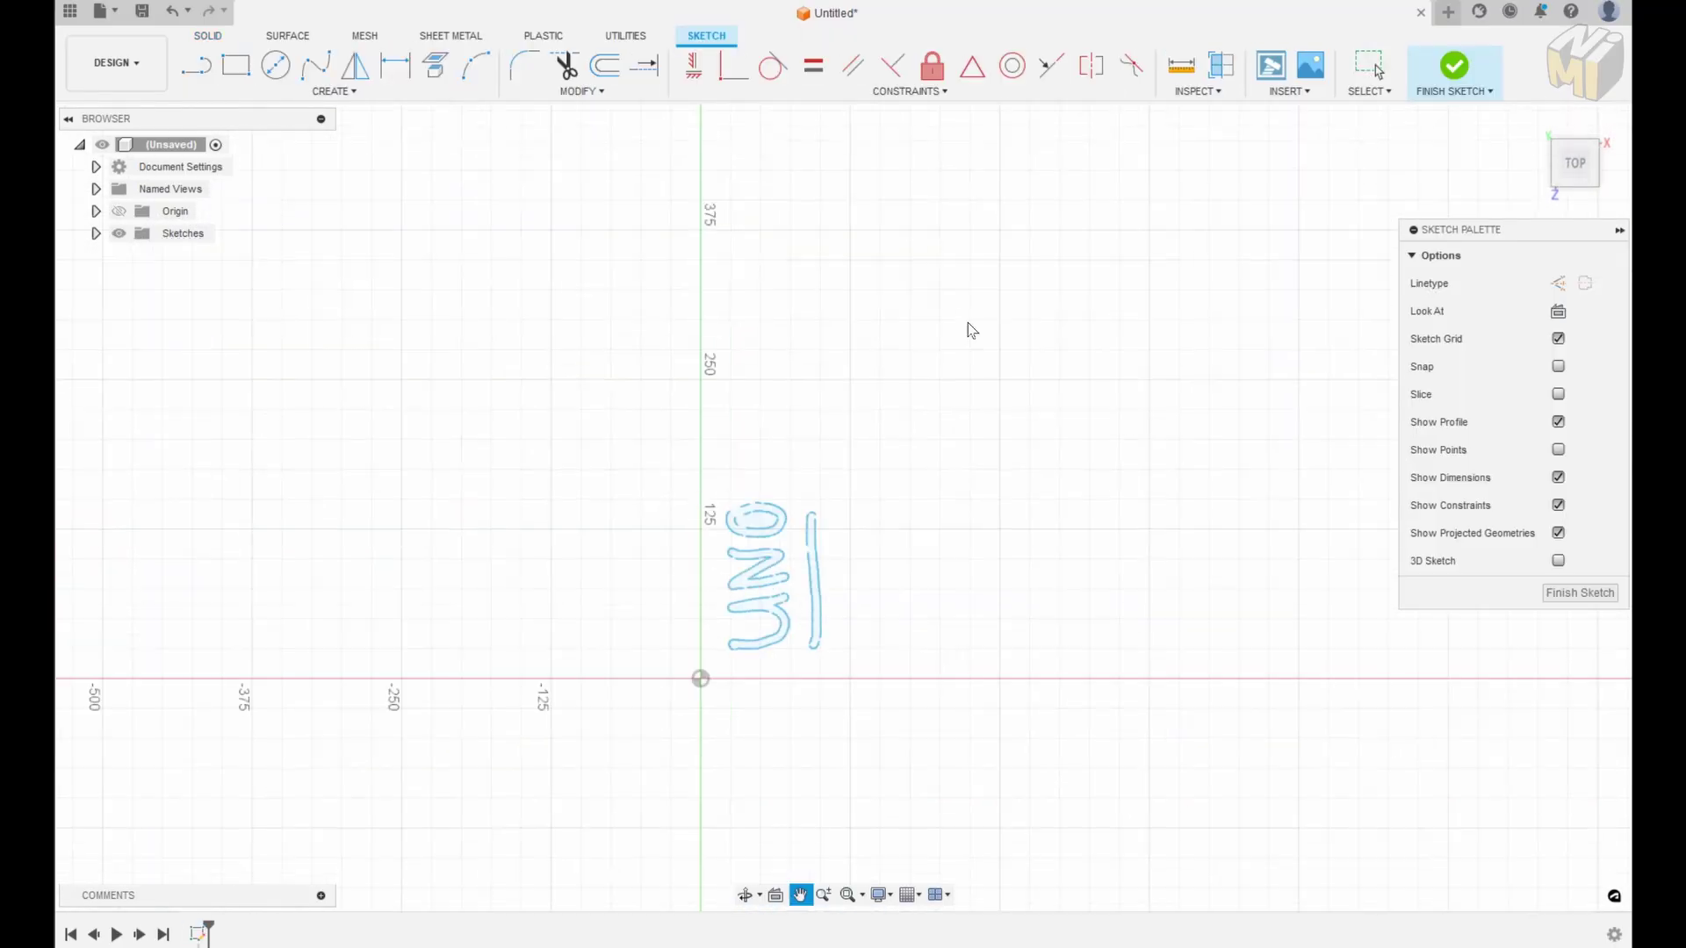